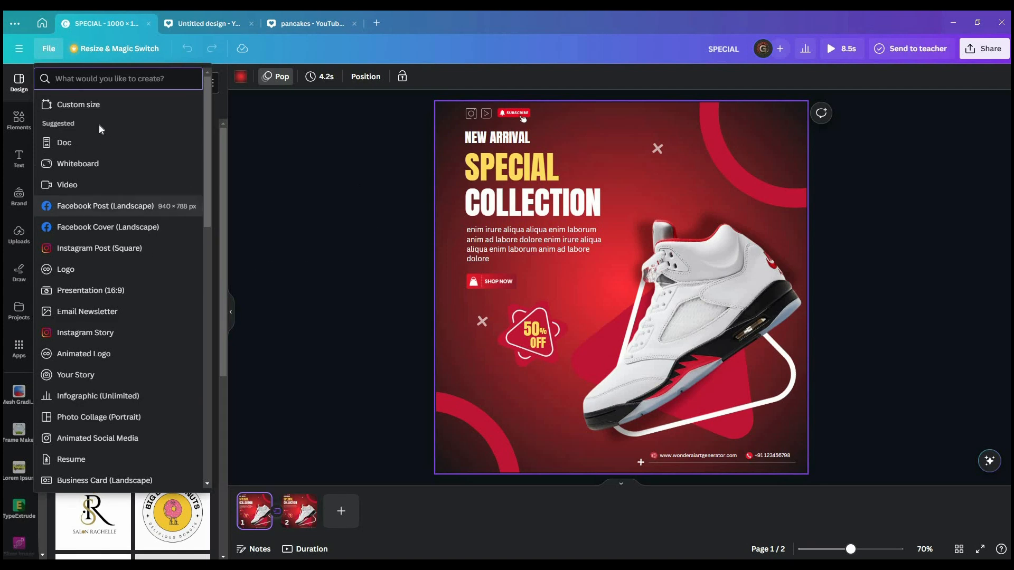
- Create a new blank design with a custom size of 1000 × 1000 px
click(78, 104)
text(1000)
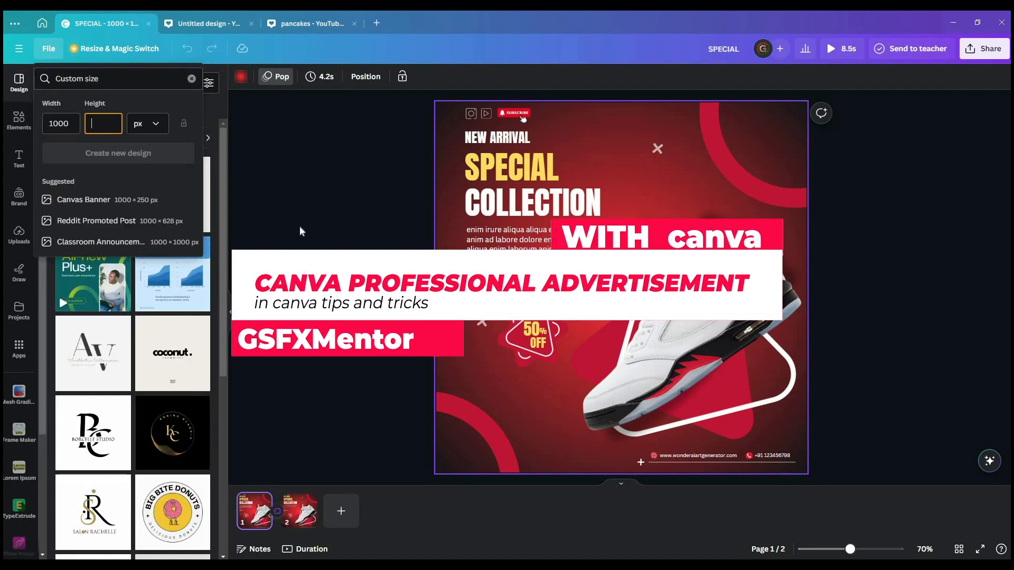
key(Tab)
text(1000)
key(Return)
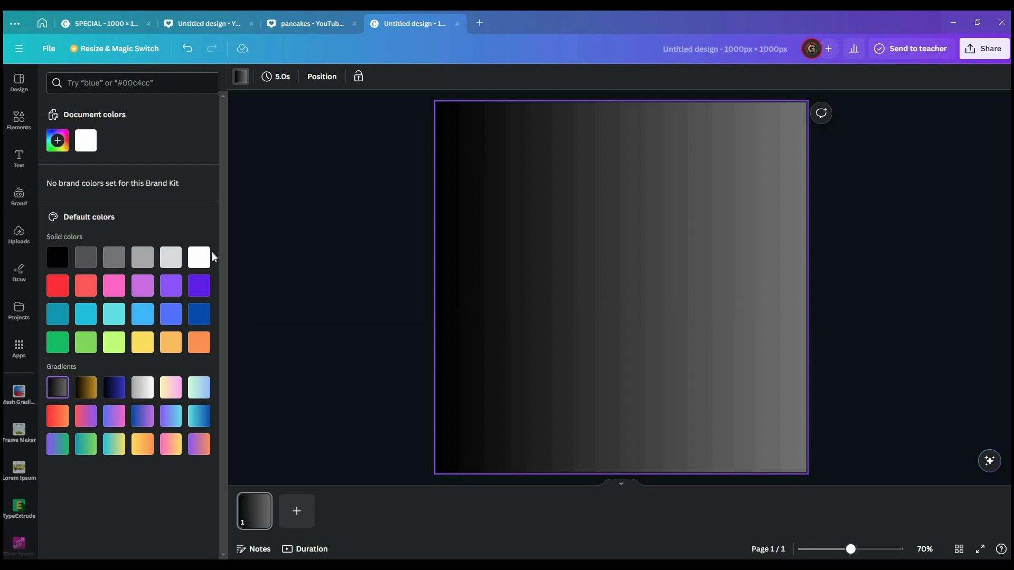
- Give the page background a radial gradient with #141313 at the centre and #575757 at the edges
click(57, 138)
click(164, 268)
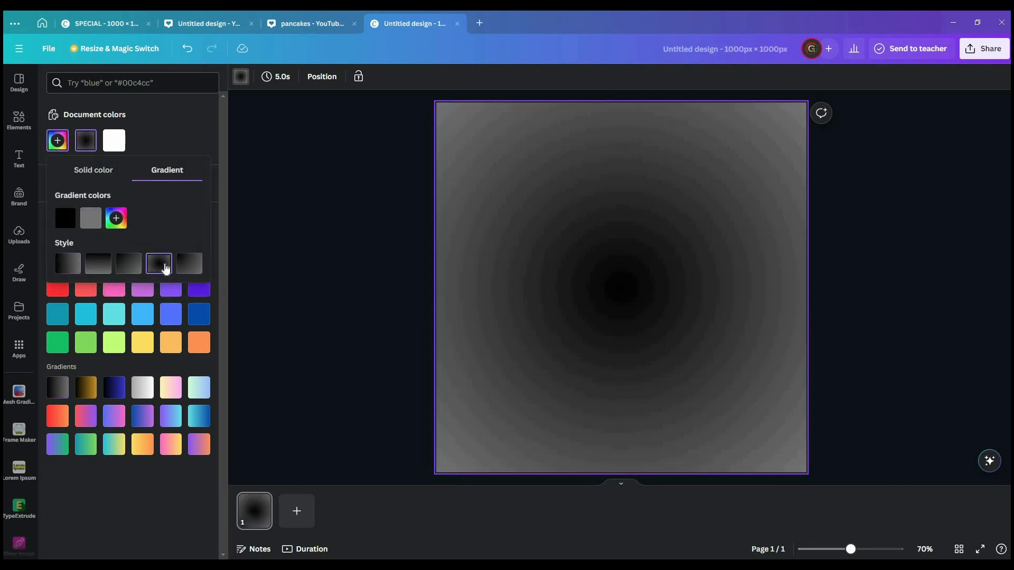
click(65, 227)
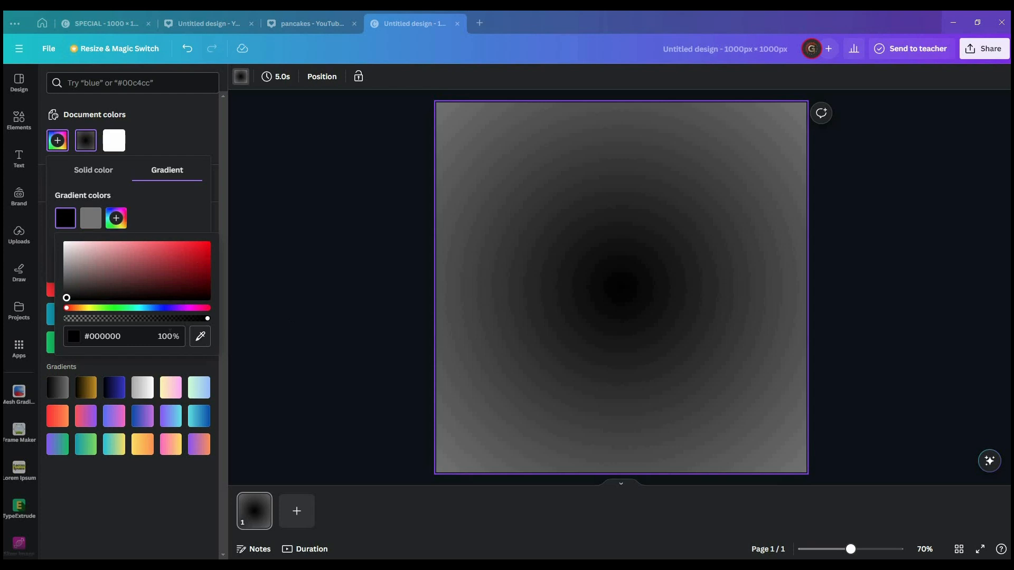
text(#14)
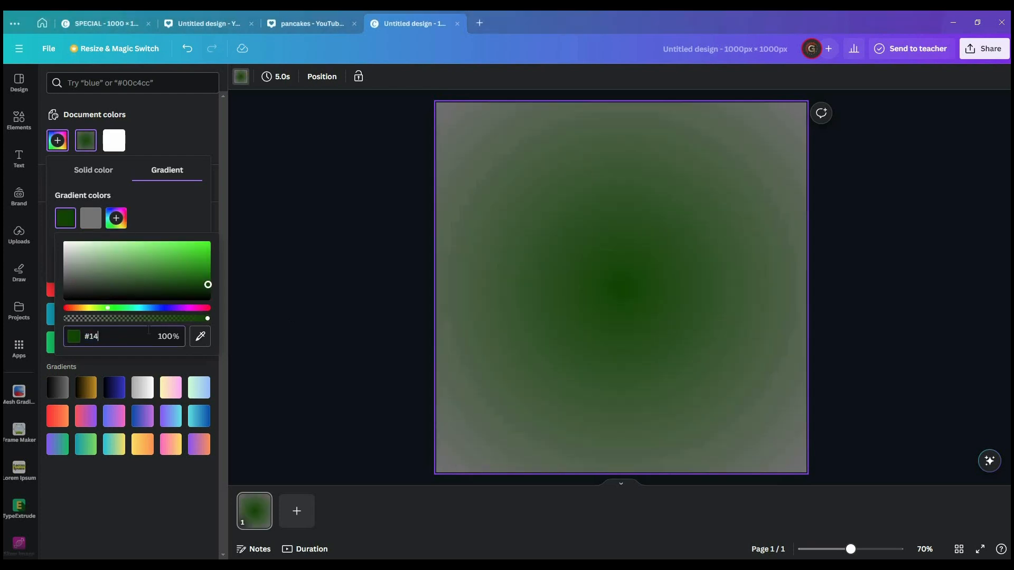
text(1414)
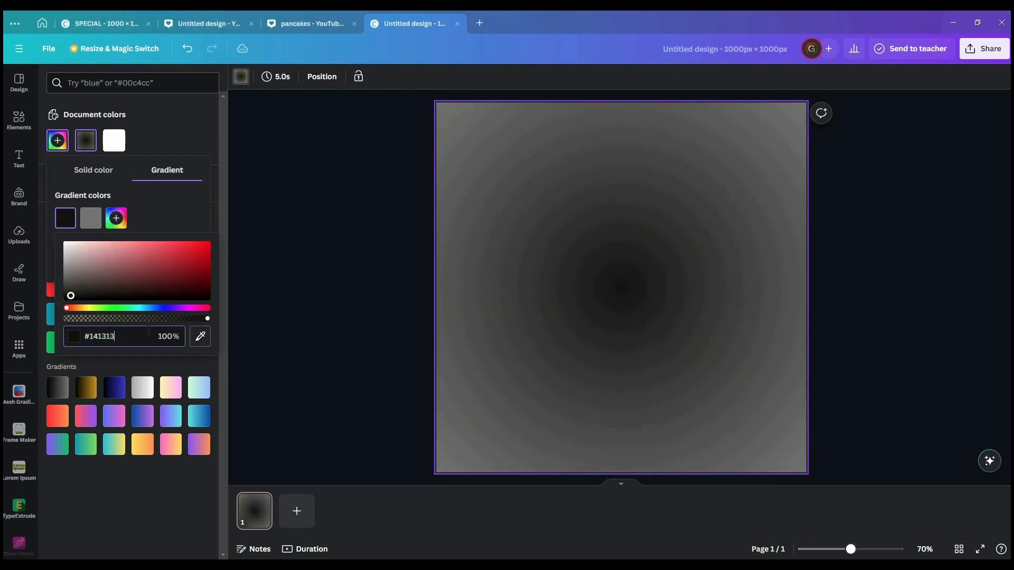
key(Return)
click(87, 226)
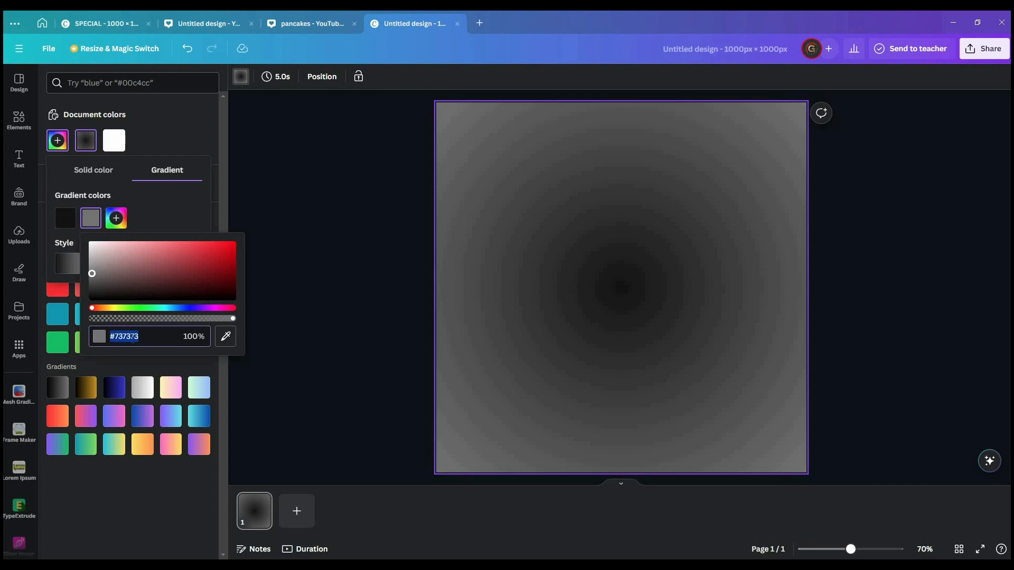
text(#4d4d4d)
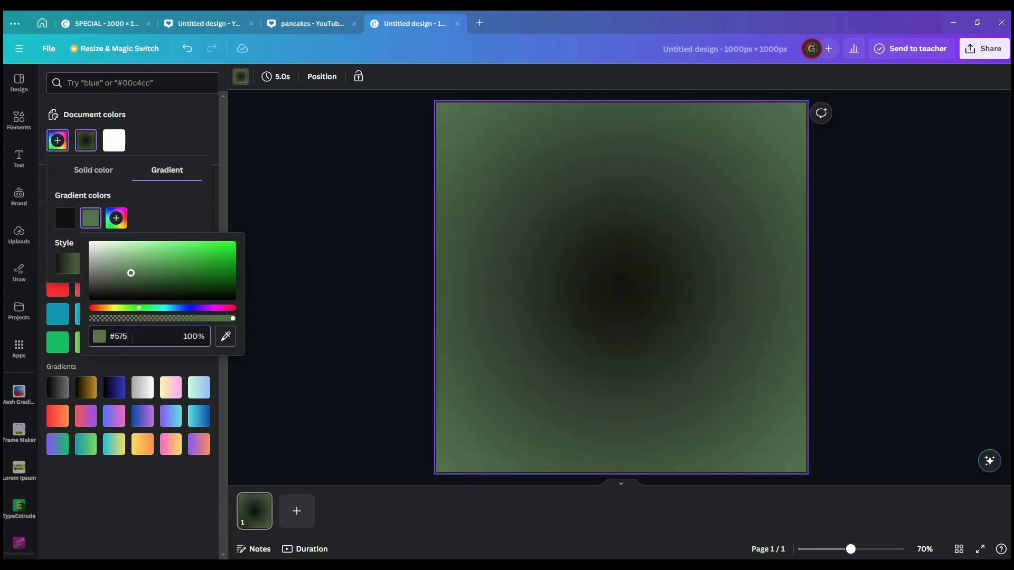
key(Return)
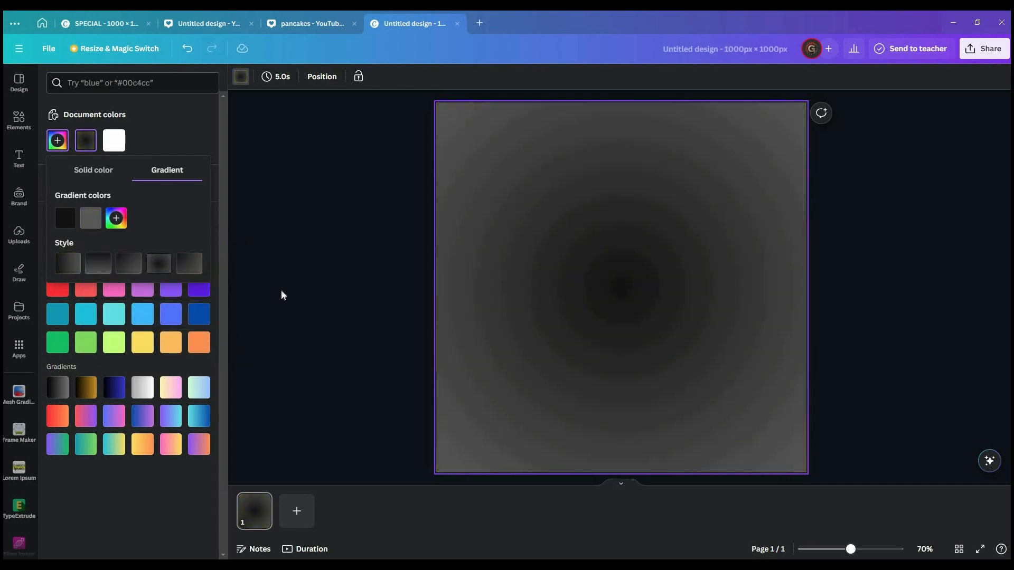
- Reverse the background gradient's colours by setting the centre colour to #575757 and the edge colour to #141313
click(64, 222)
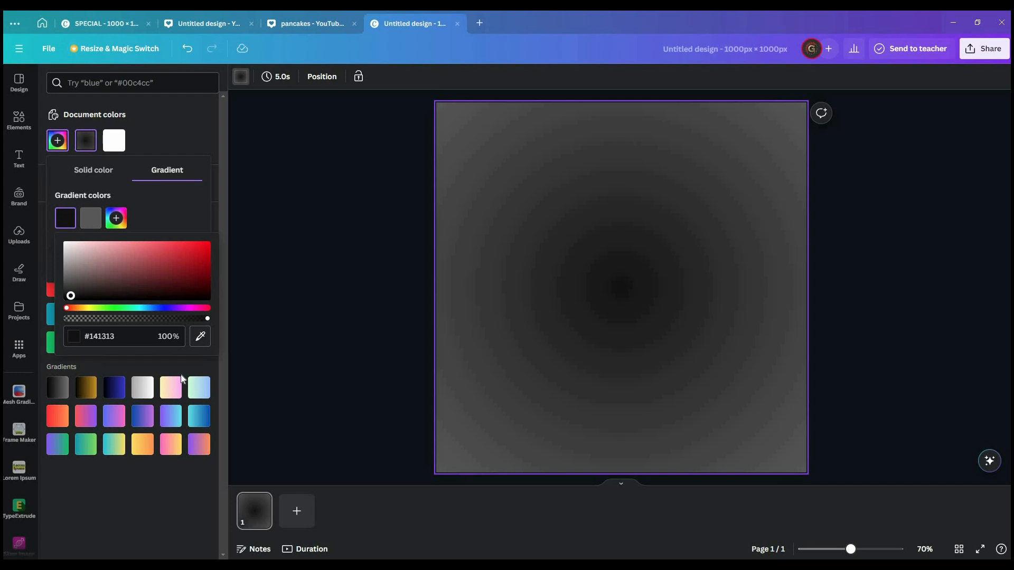
click(129, 338)
text(#5)
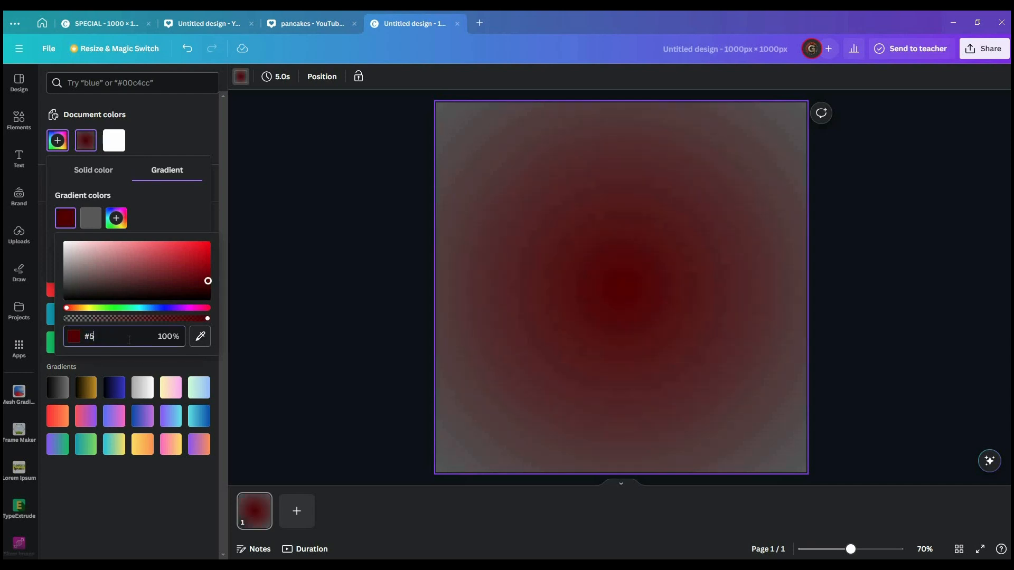
text(75757)
key(Return)
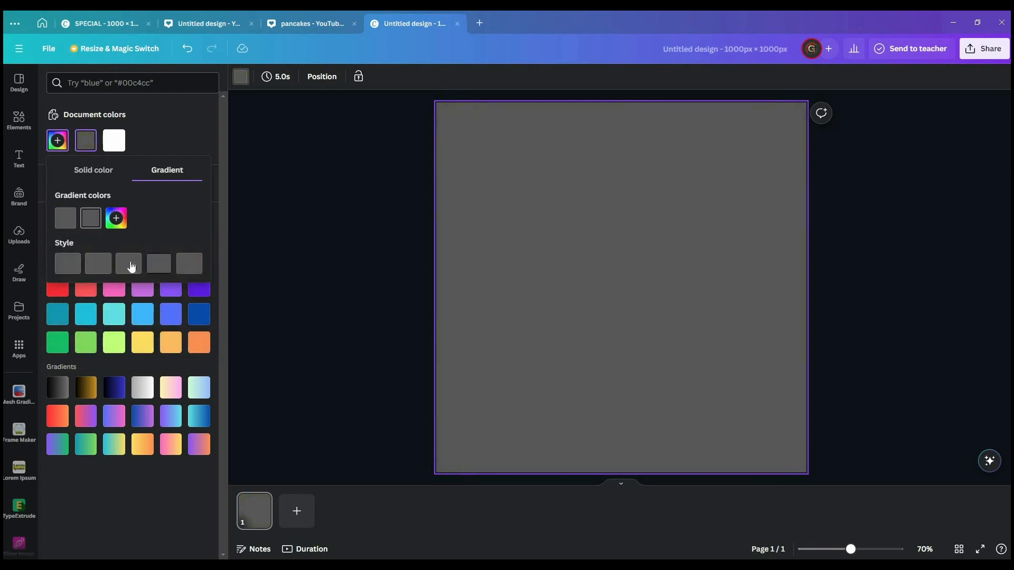
click(170, 335)
text(#141313)
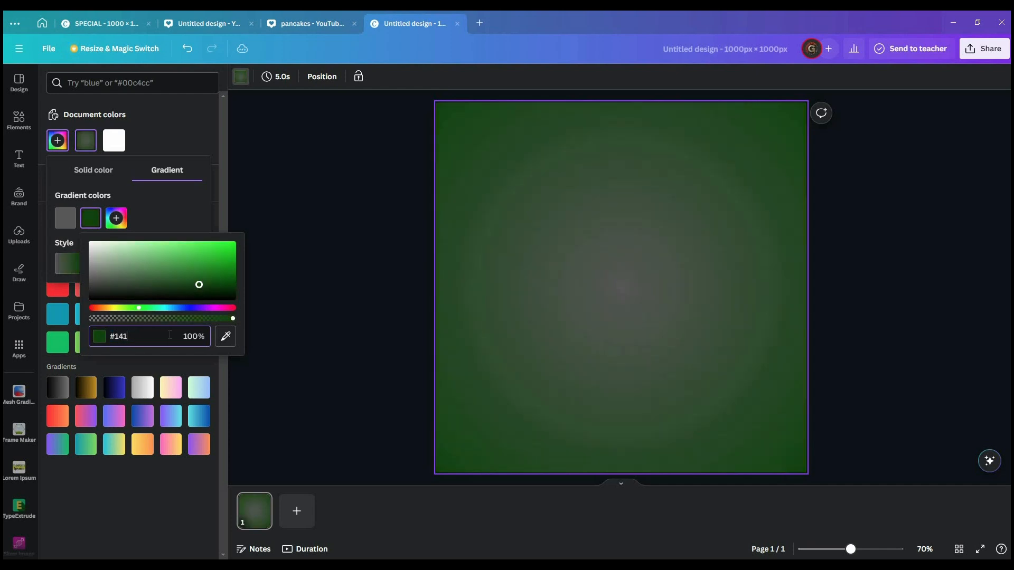
key(Return)
click(610, 290)
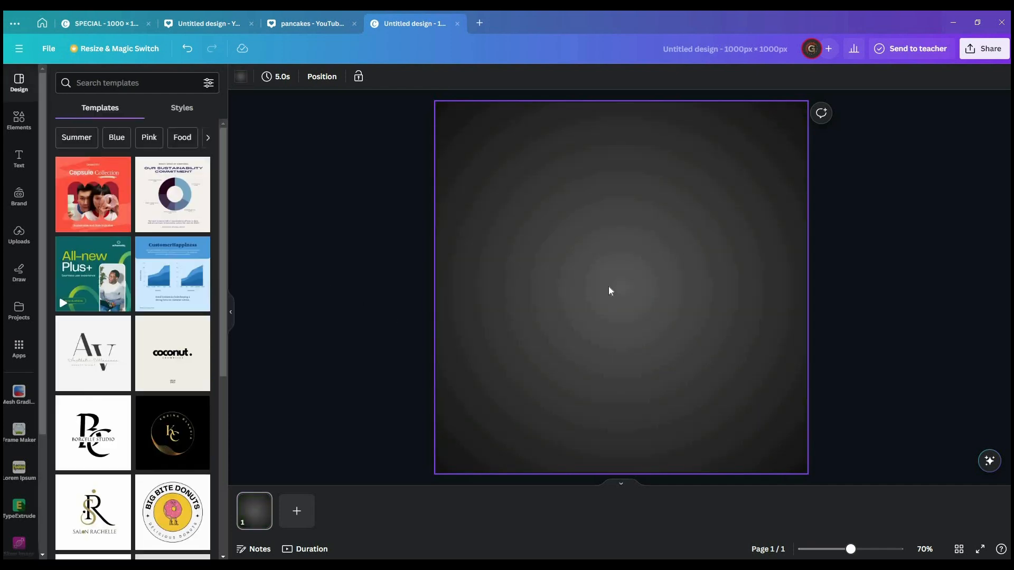
- Add the round halftone dots graphic that fades outward to the page, then enlarge and centre it over the background
click(364, 301)
click(613, 310)
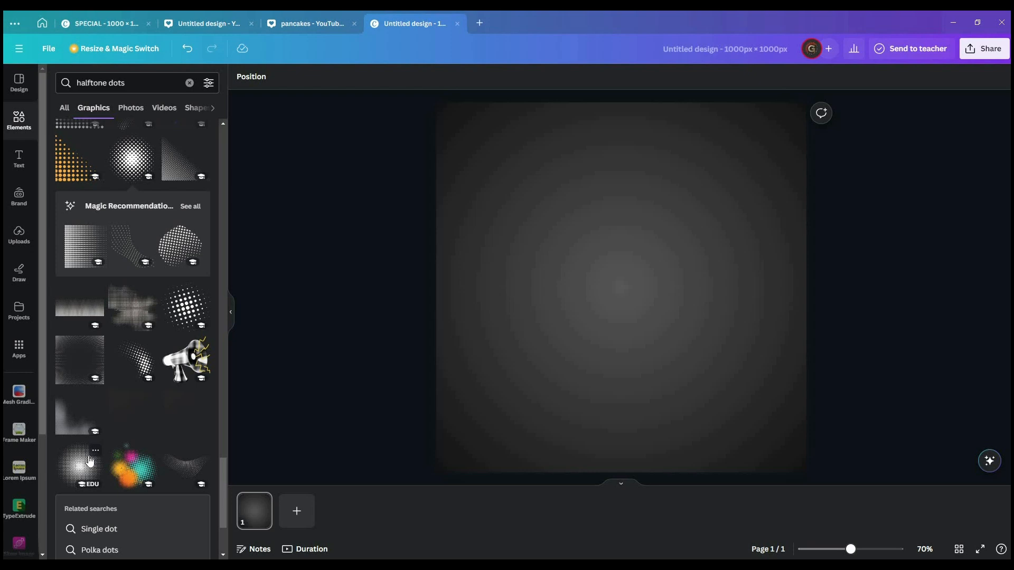
click(89, 462)
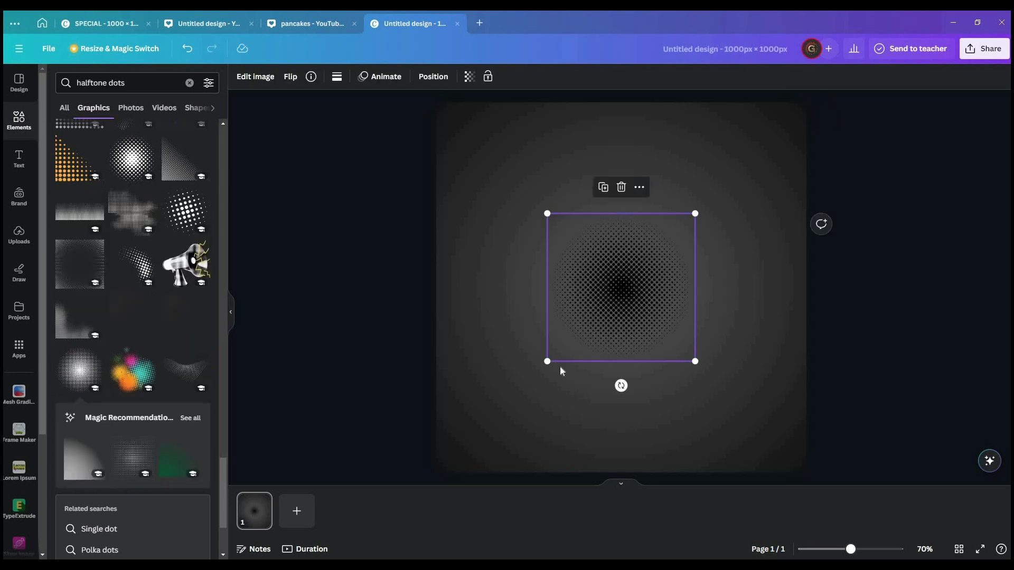
drag(547, 360, 463, 445)
drag(695, 214, 789, 138)
drag(639, 280, 632, 304)
- Recolour the halftone dots light grey and set their transparency to 24
click(336, 76)
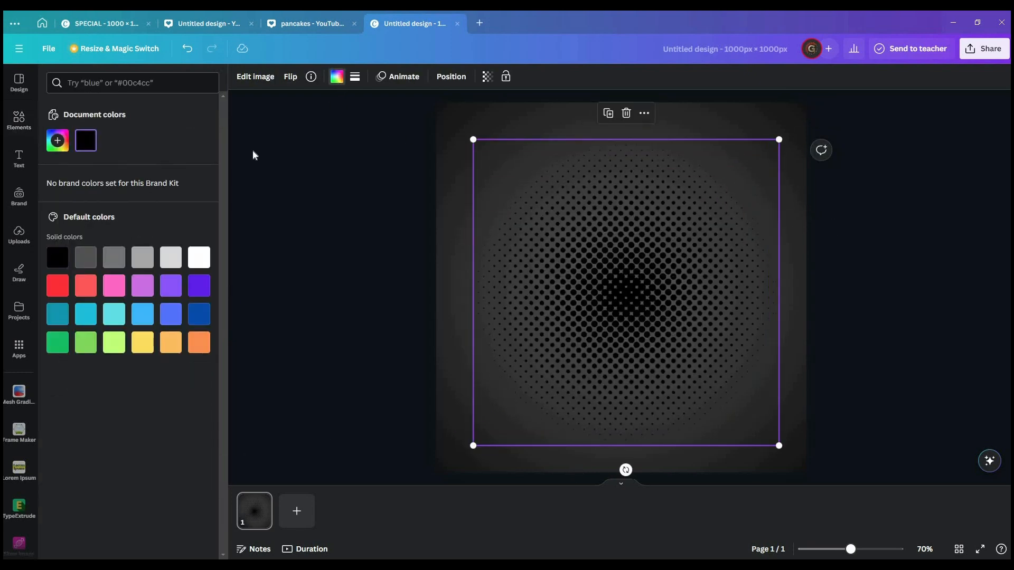
click(170, 259)
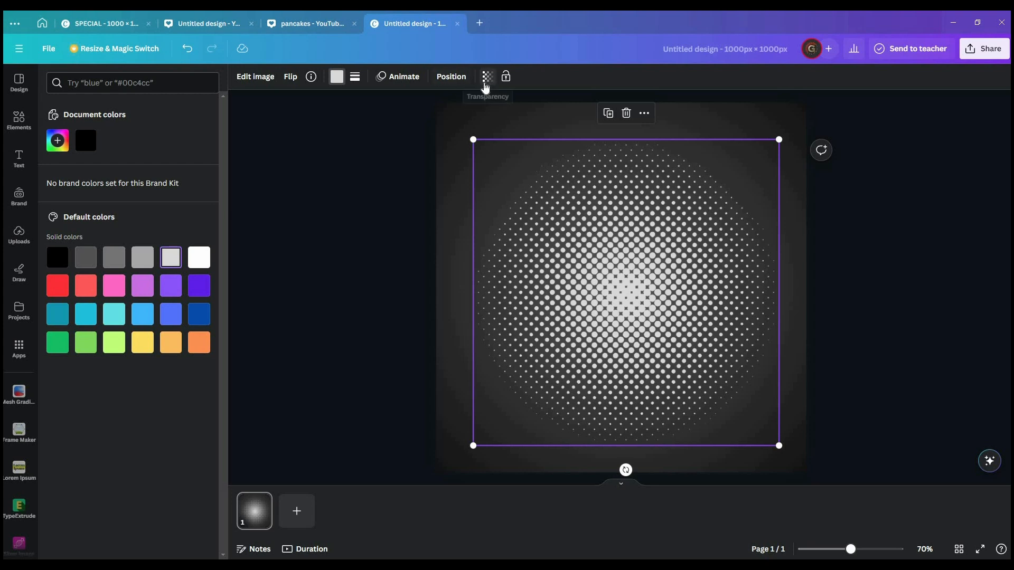
click(487, 77)
drag(457, 120, 406, 127)
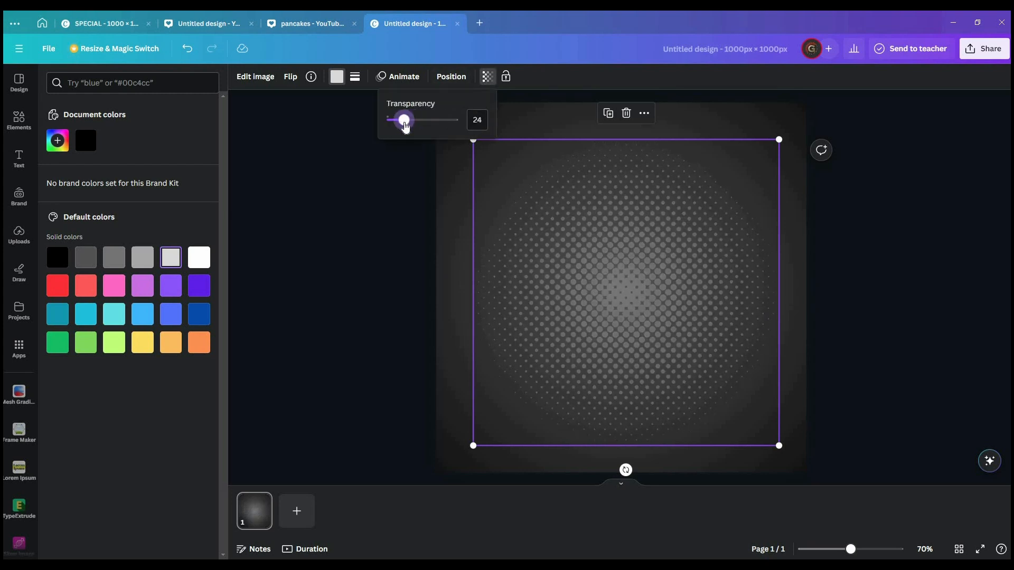
click(46, 474)
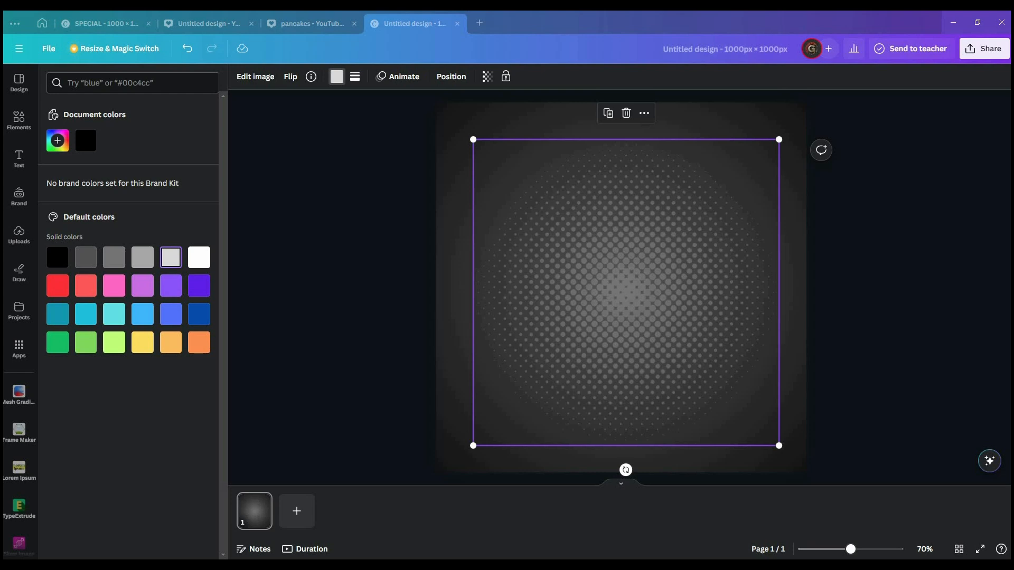
- Enlarge the halftone graphic until it nearly fills the page and apply a Blur with intensity 44
drag(473, 140, 464, 129)
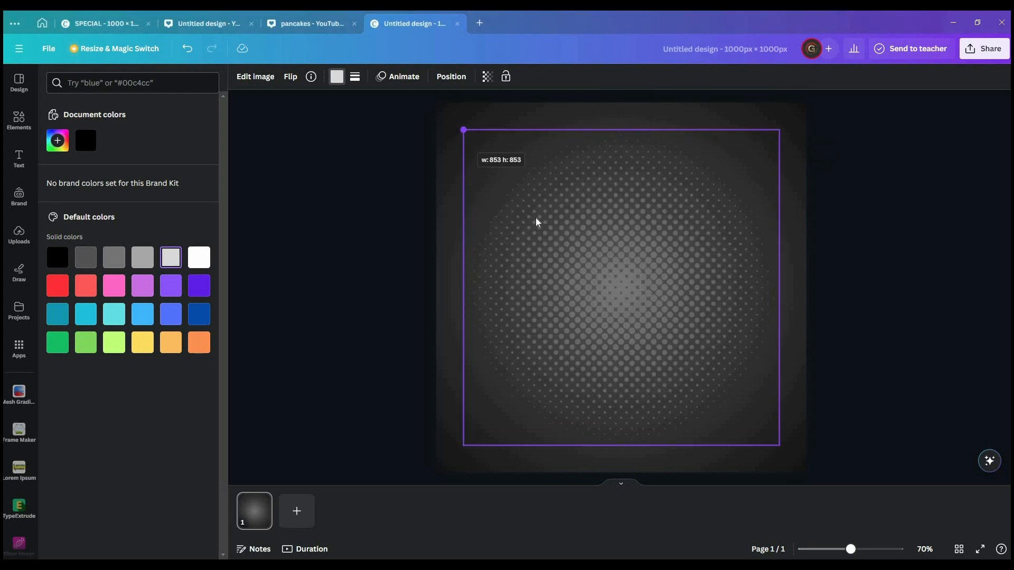
drag(781, 446, 787, 453)
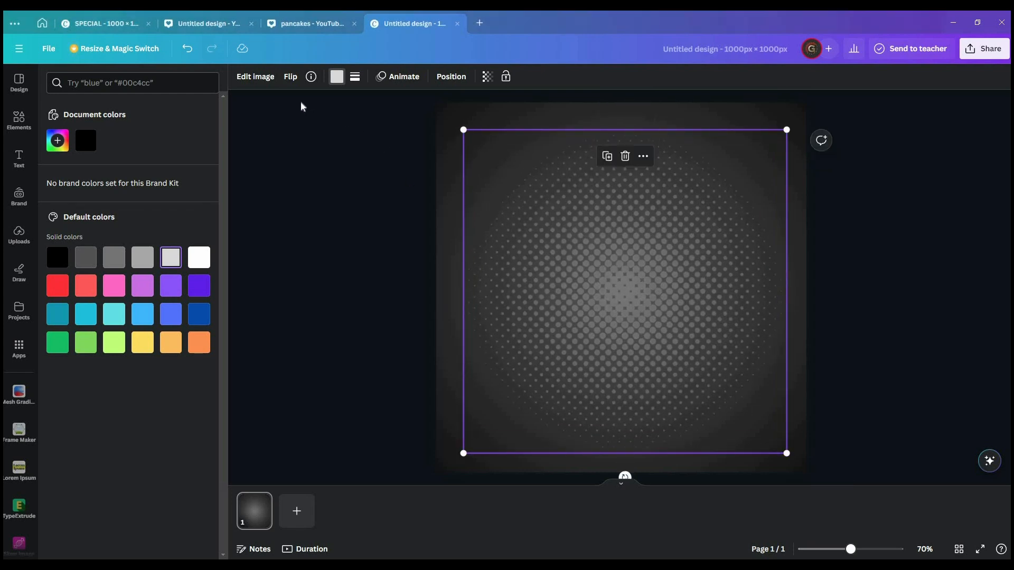
click(255, 77)
scroll(174, 369, down, 2)
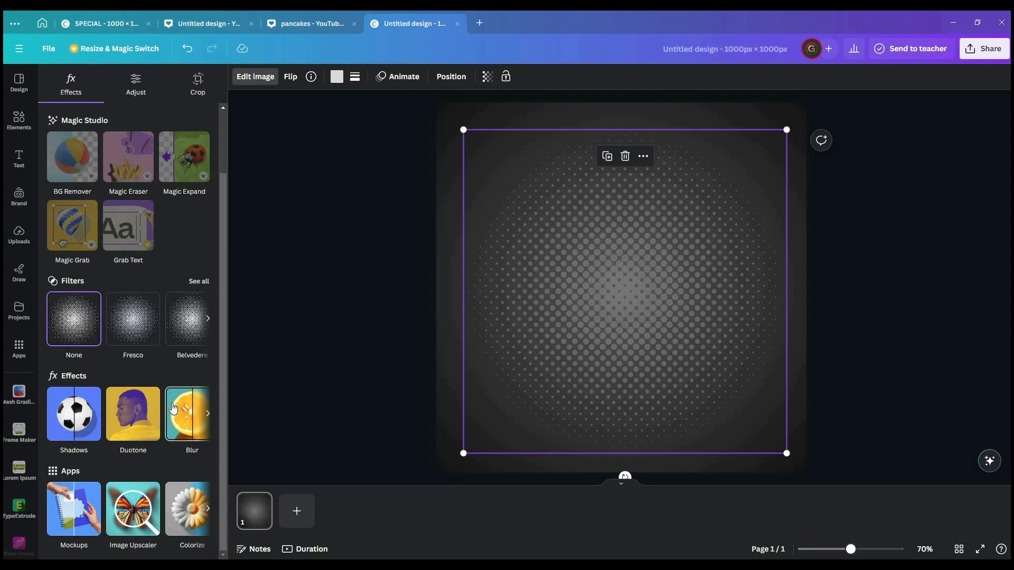
click(187, 413)
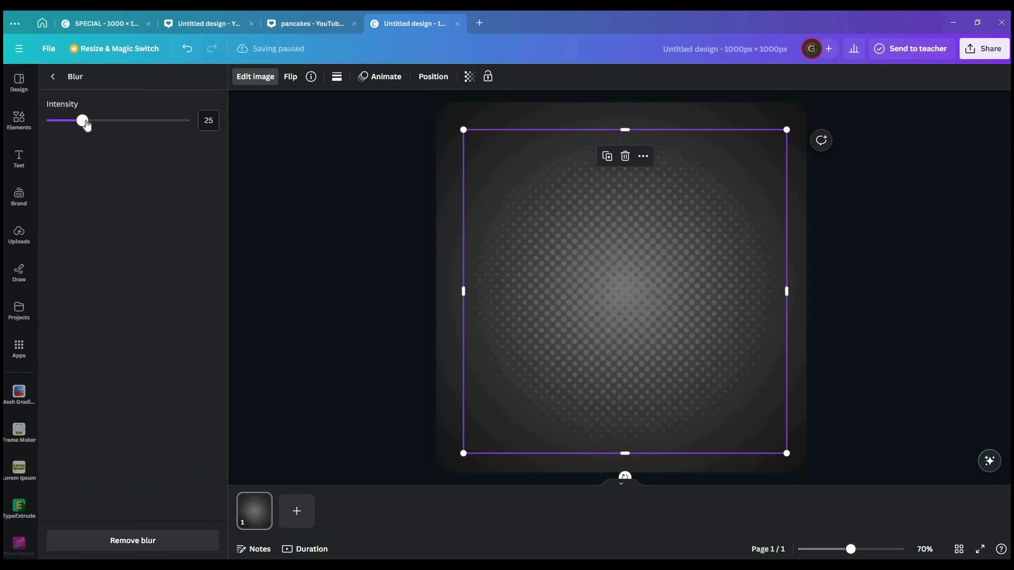
drag(82, 121, 103, 121)
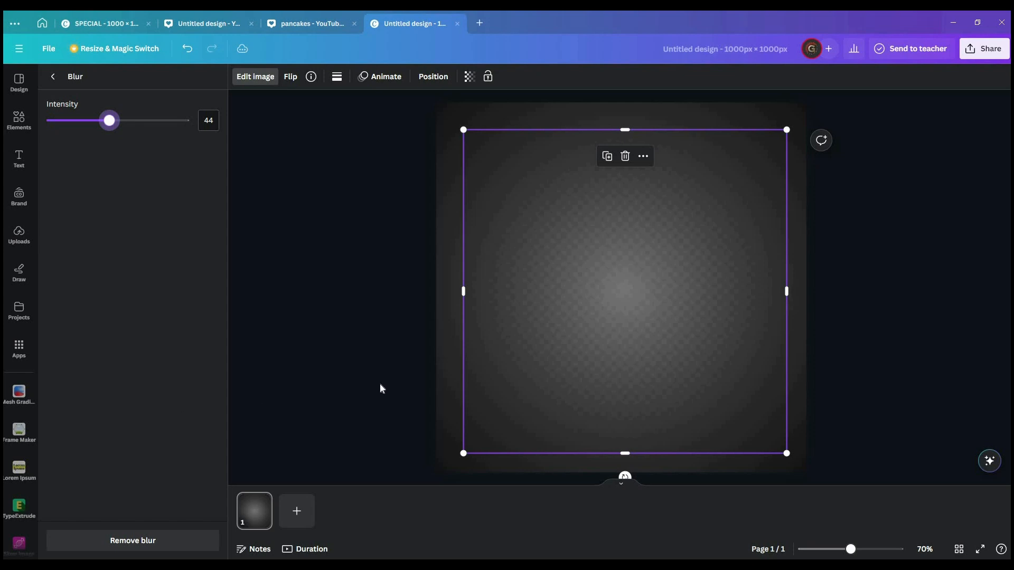
drag(463, 453, 448, 468)
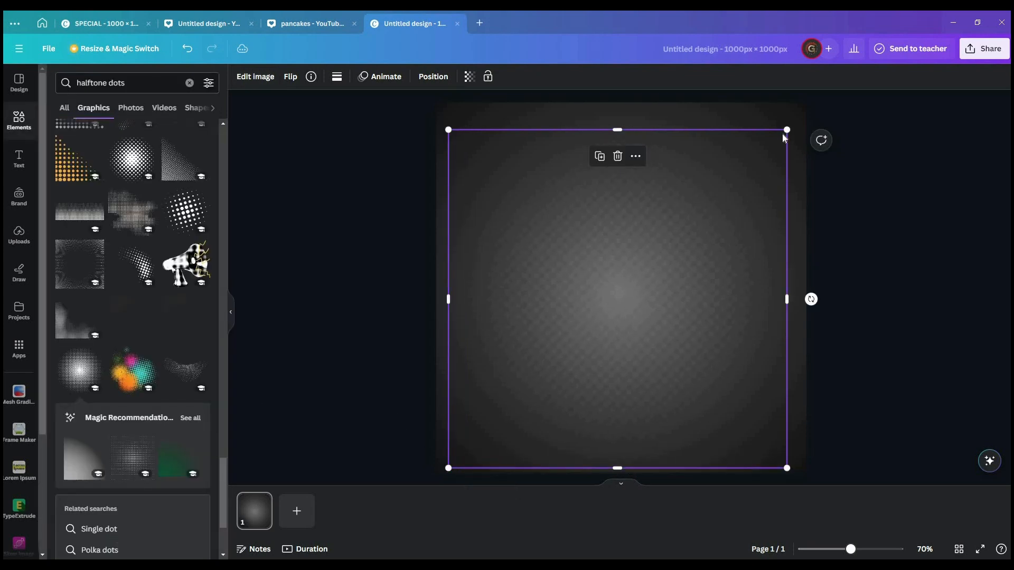
drag(794, 123, 802, 114)
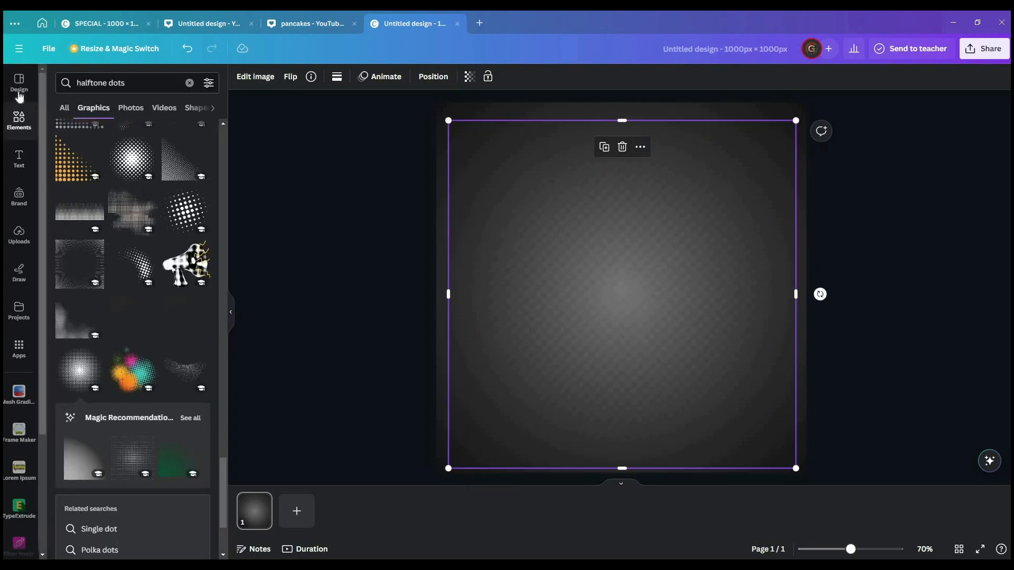
- Search the elements for "shoes" and limit the results to photos
click(14, 129)
click(154, 84)
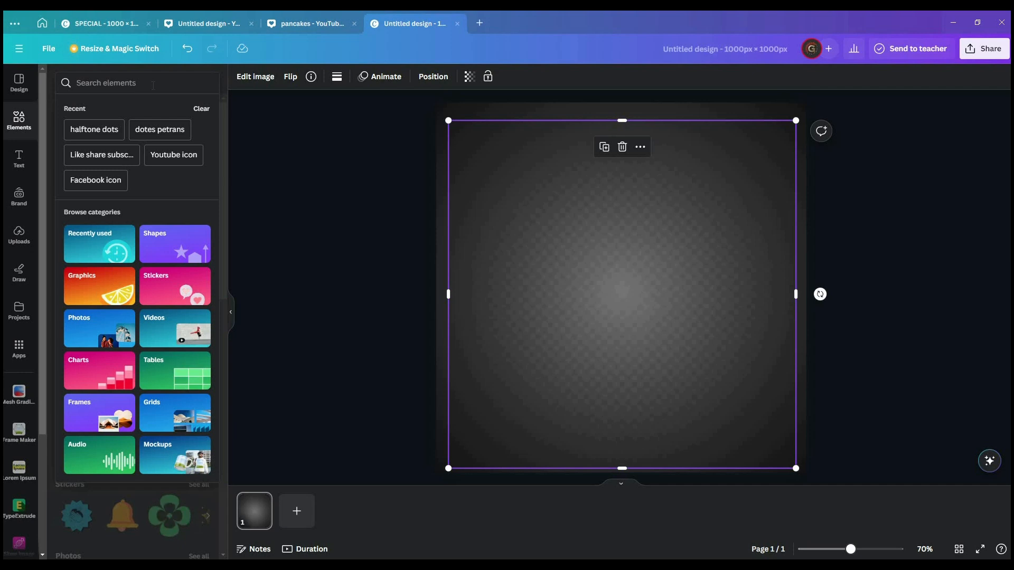
text(sh)
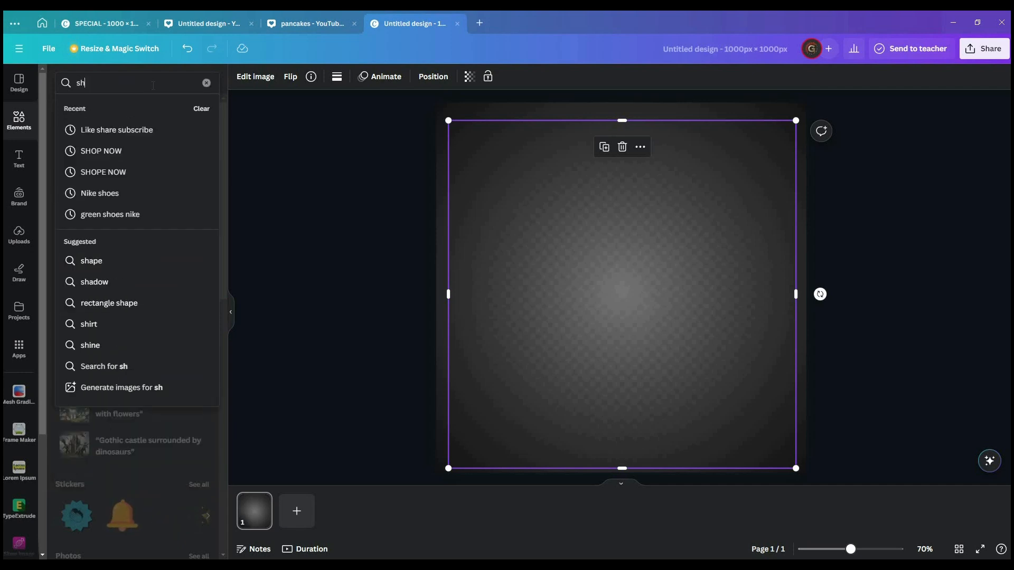
text(o)
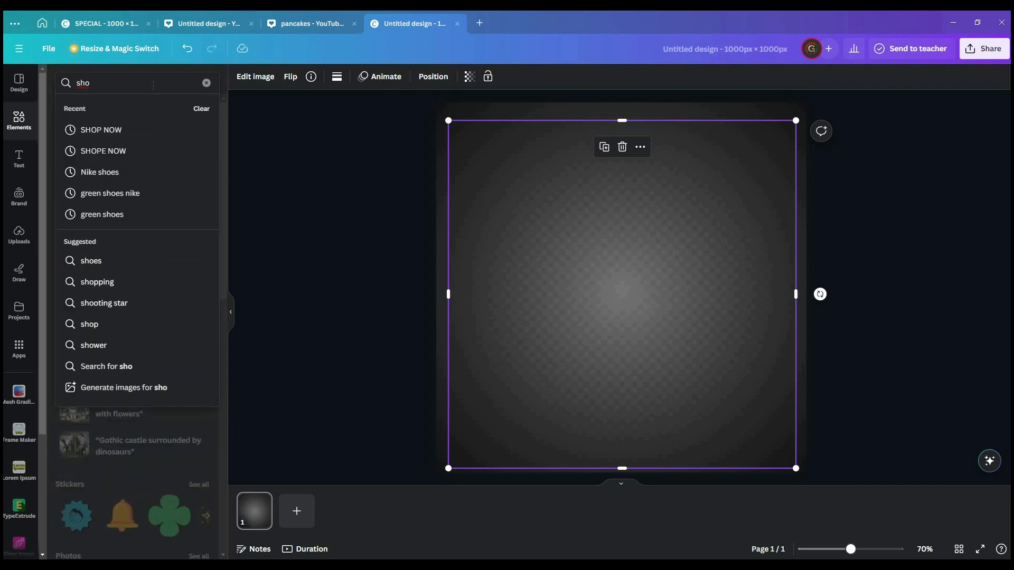
key(Down)
key(Down)
key(Down)
key(Down)
key(Down)
key(Down)
key(Return)
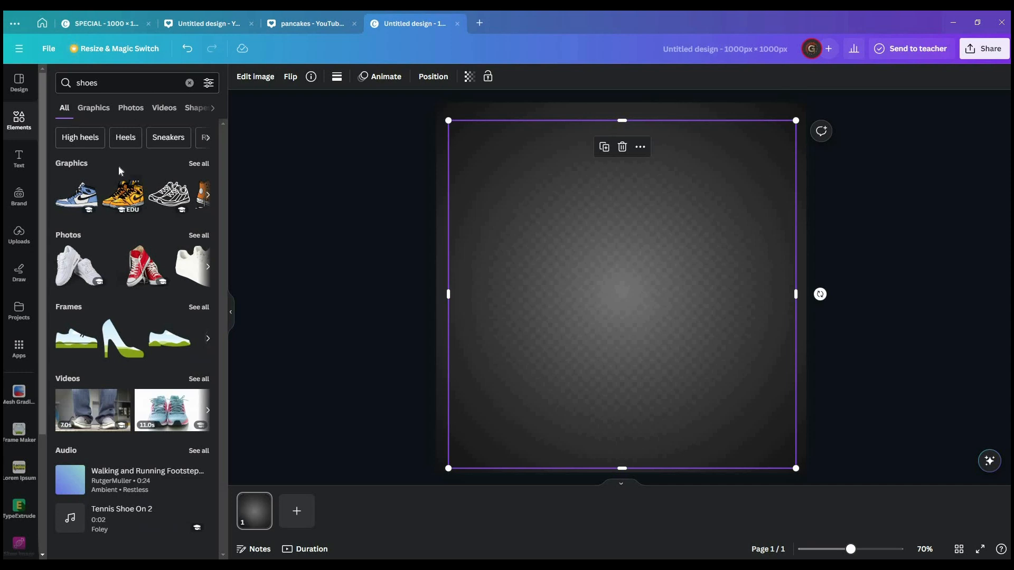
click(131, 110)
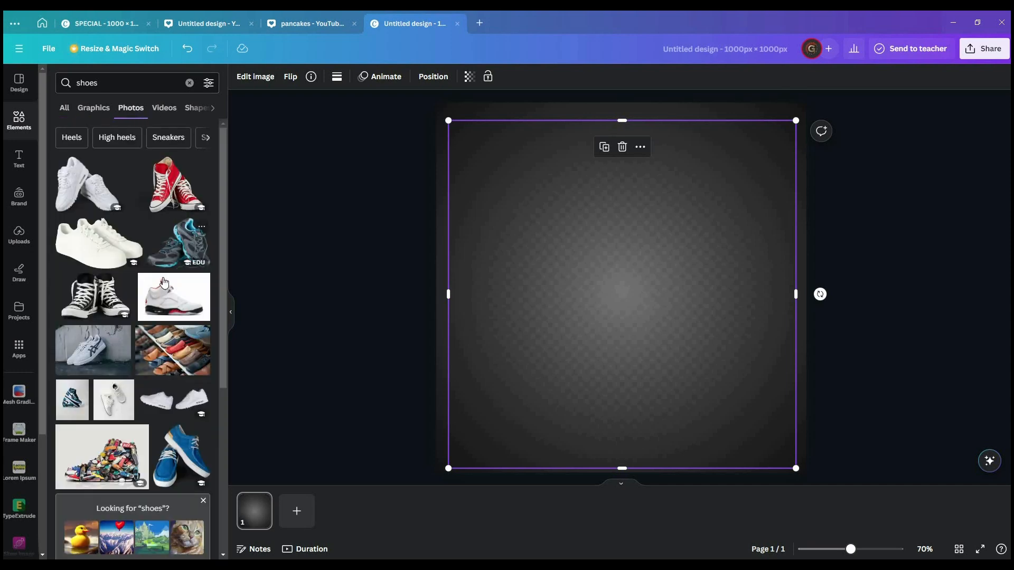
- Add the photo of the white high-top sneaker with red and black details and flip it horizontally
click(162, 302)
click(290, 76)
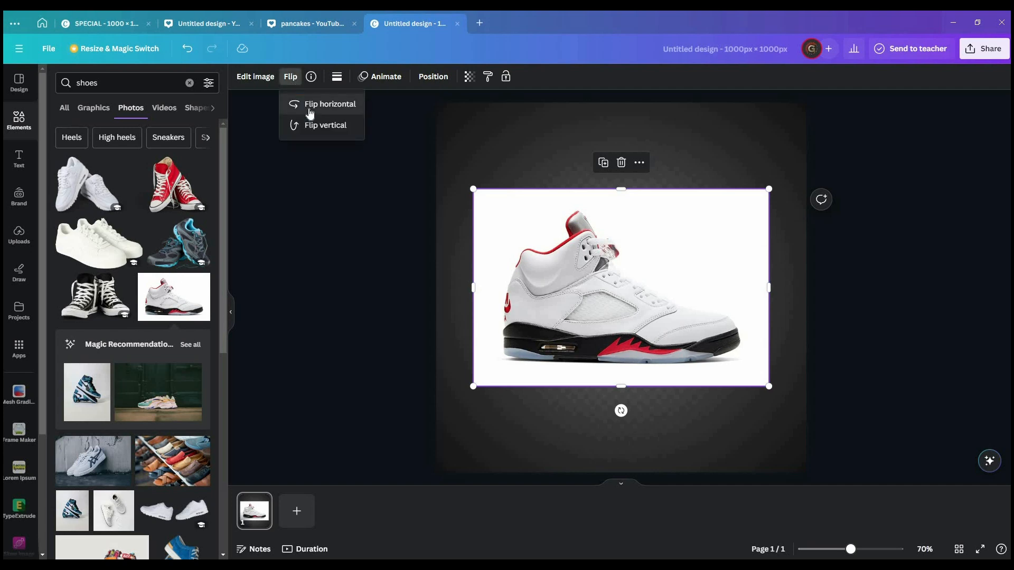
click(311, 104)
- Remove the sneaker photo's white background and shift the shoe slightly left on the page
click(255, 77)
click(86, 156)
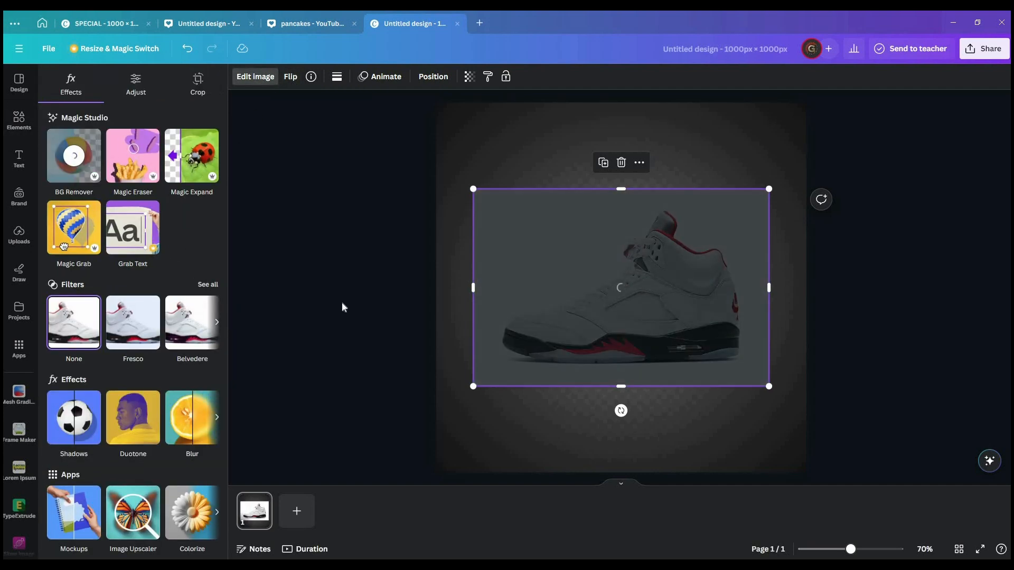
drag(654, 330, 643, 331)
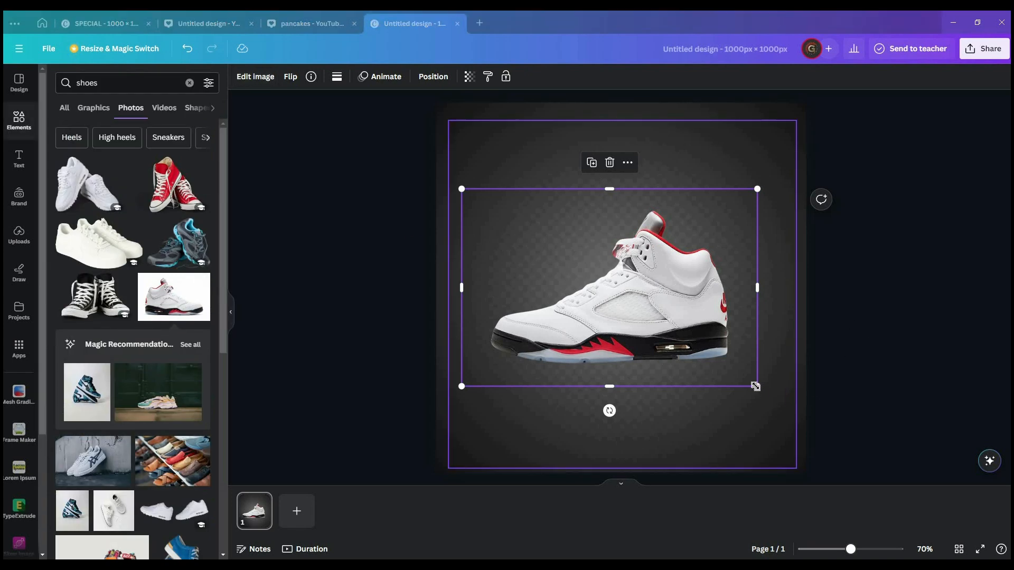
- Fine-tune the sneaker photo's size and nudge it up slightly so the shoe sits near the middle of the page
mouse_move(757, 386)
mouse_down()
mouse_move(733, 366)
mouse_move(768, 380)
mouse_up()
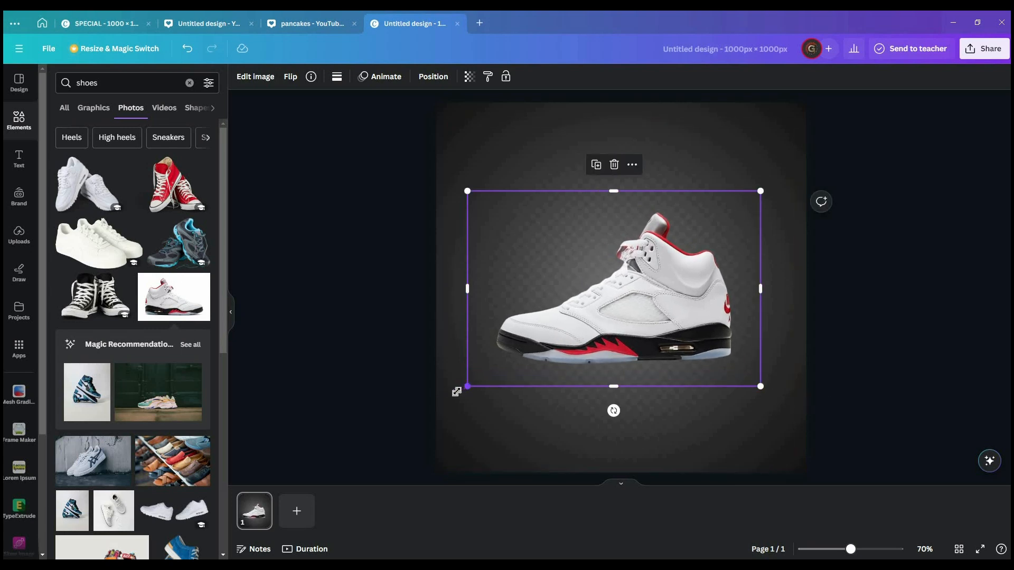
drag(456, 392, 456, 394)
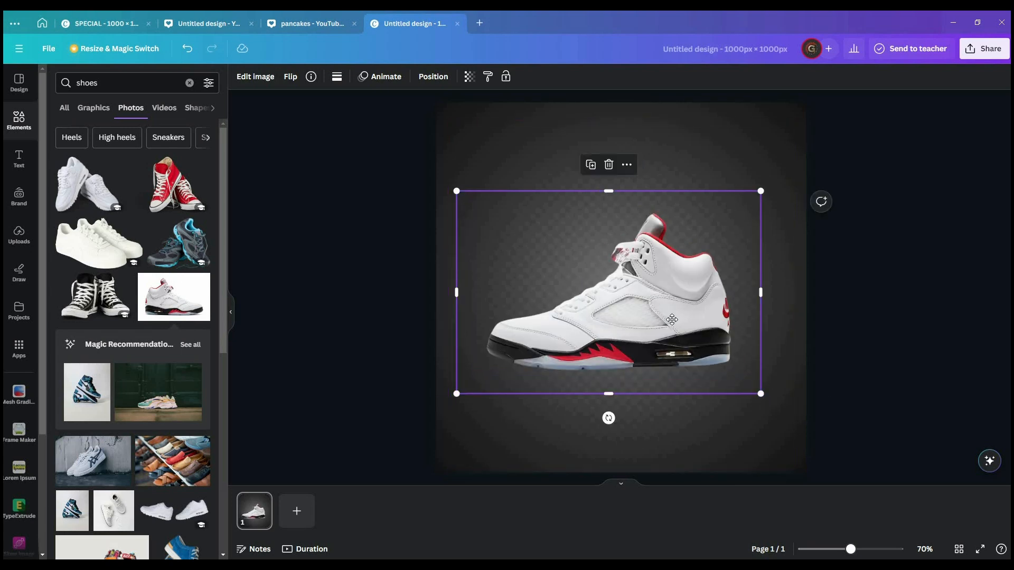
drag(671, 320, 671, 314)
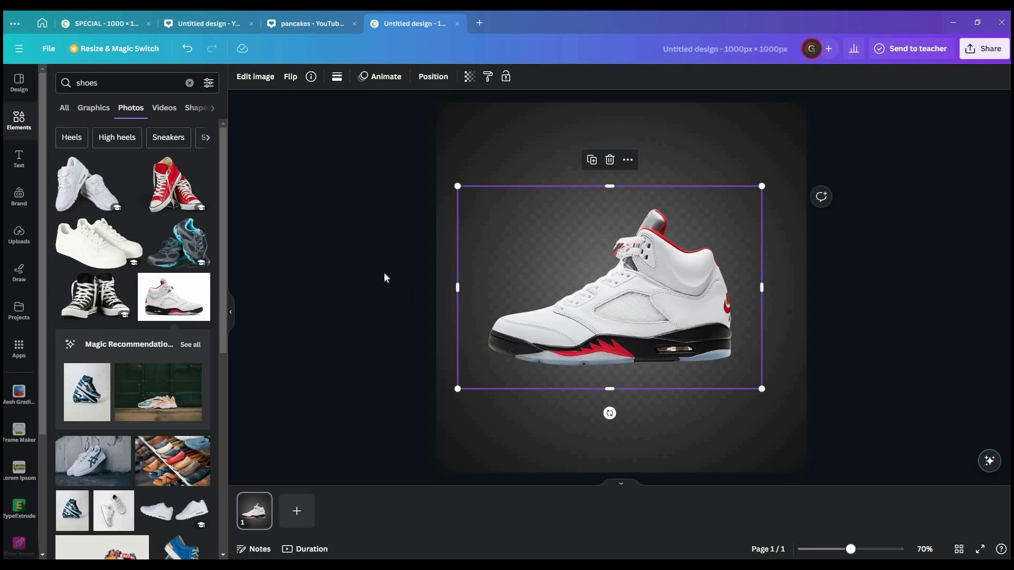
click(384, 275)
- Add a rectangle, shape it into a narrow vertical stripe spanning the full page height, and fill it with pink #EE2766
click(19, 119)
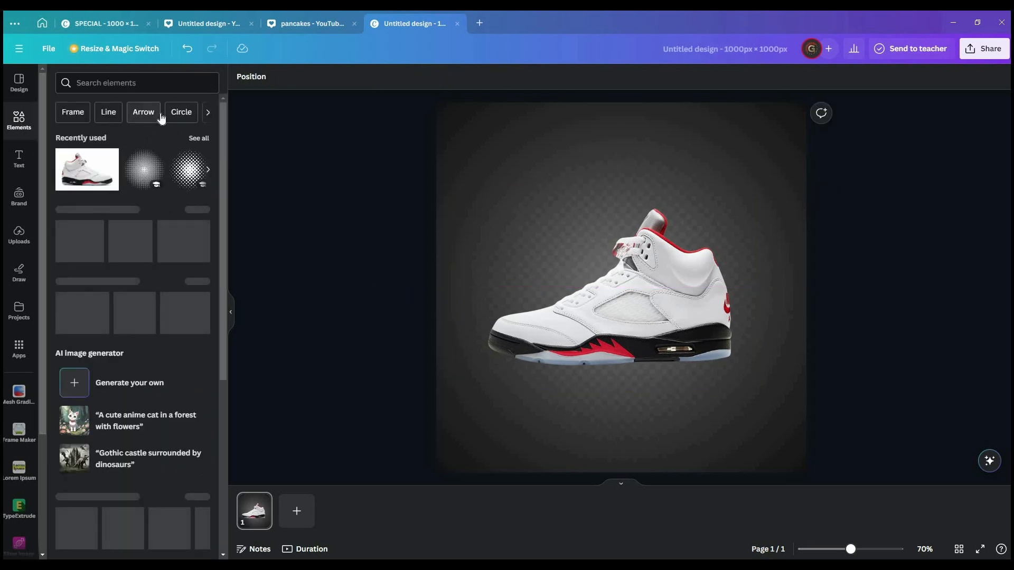
text(re)
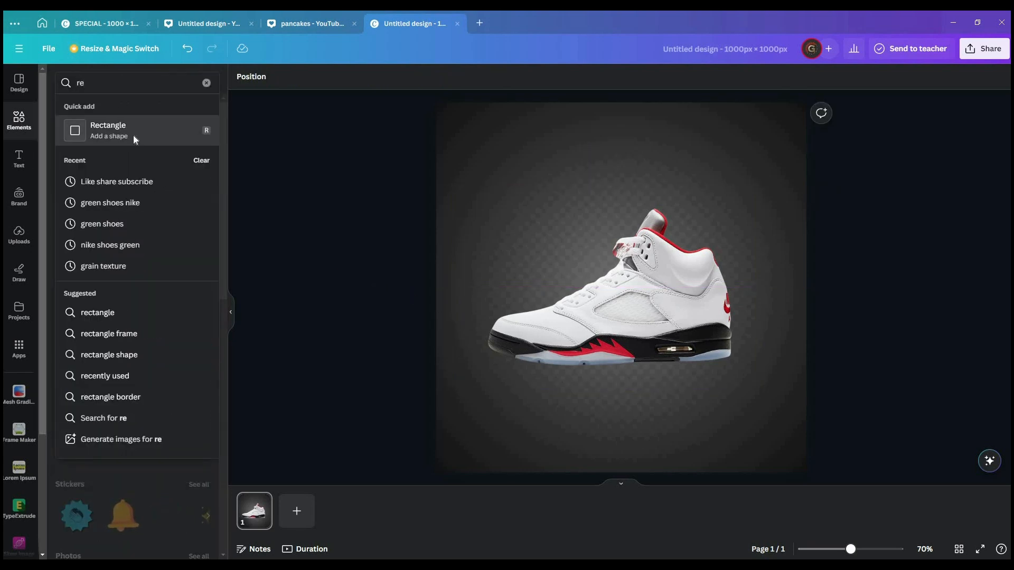
click(137, 135)
drag(677, 287, 595, 287)
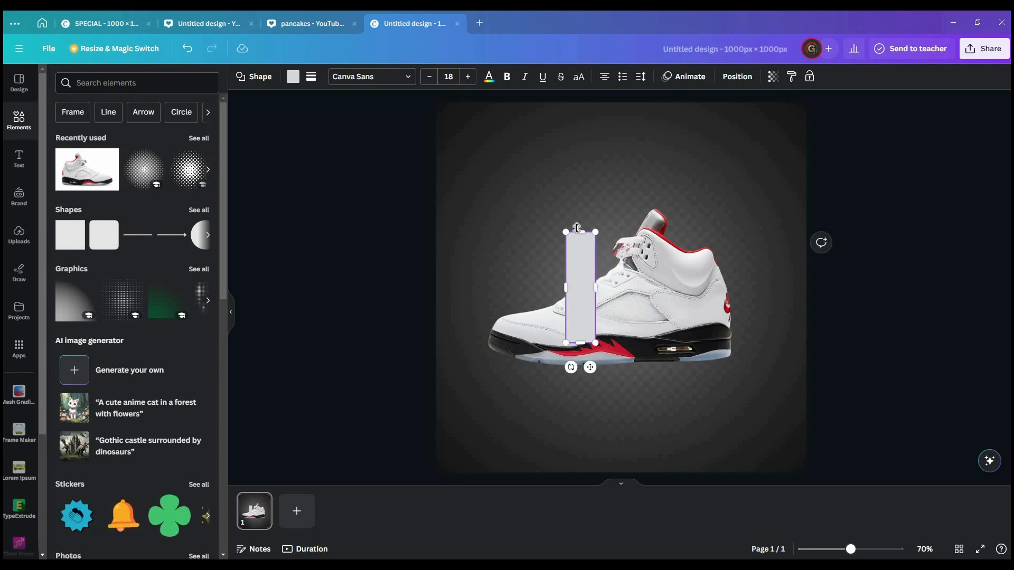
drag(580, 232, 580, 102)
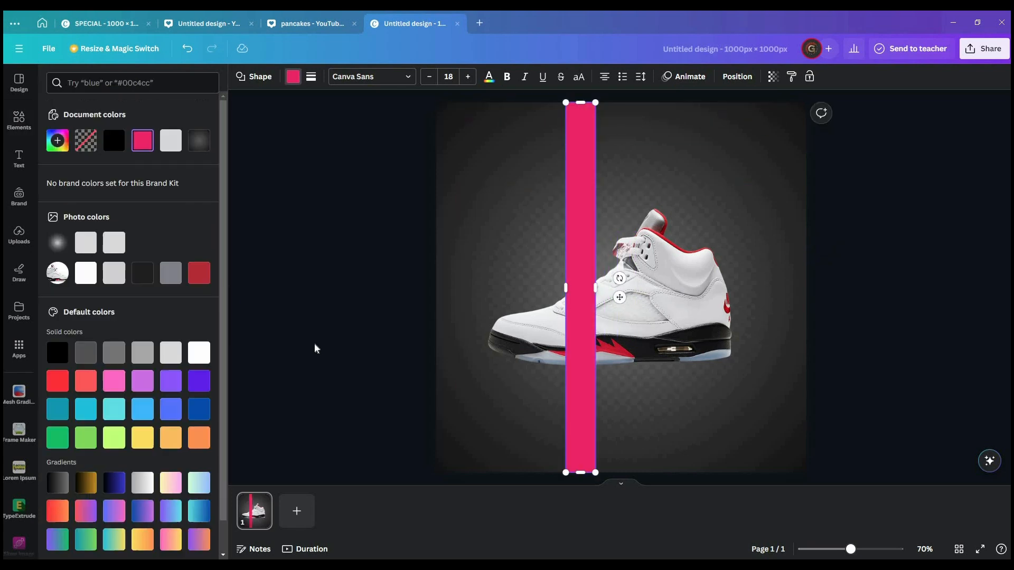
click(314, 346)
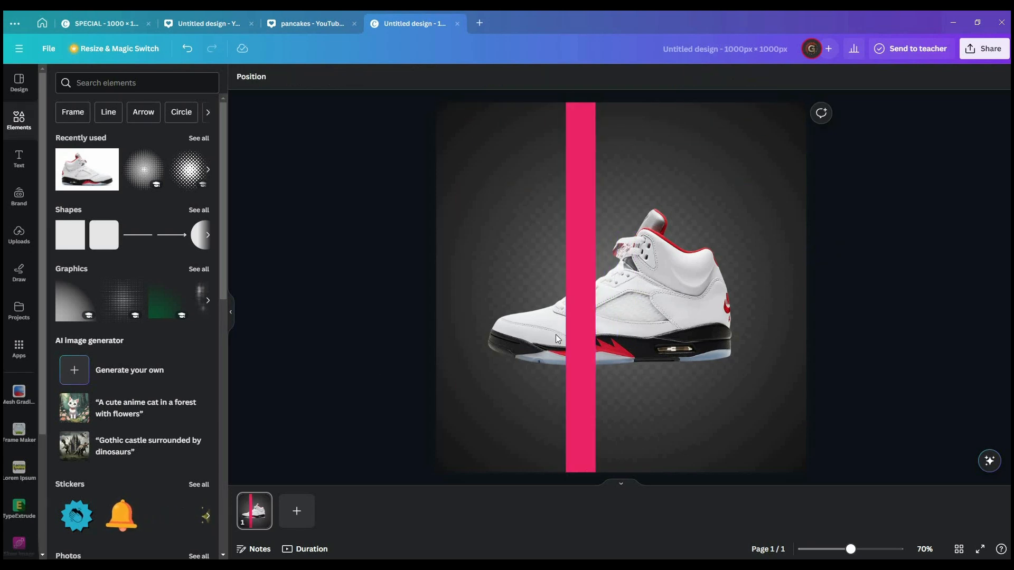
- Recolour the vertical stripe with the red sampled from the sneaker's collar trim
click(579, 254)
click(292, 77)
click(58, 140)
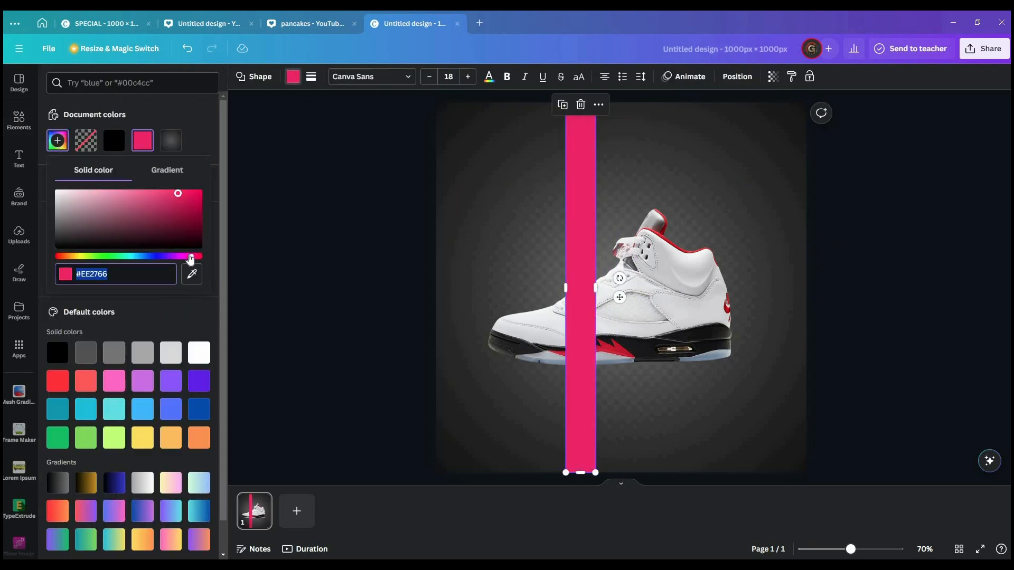
click(192, 273)
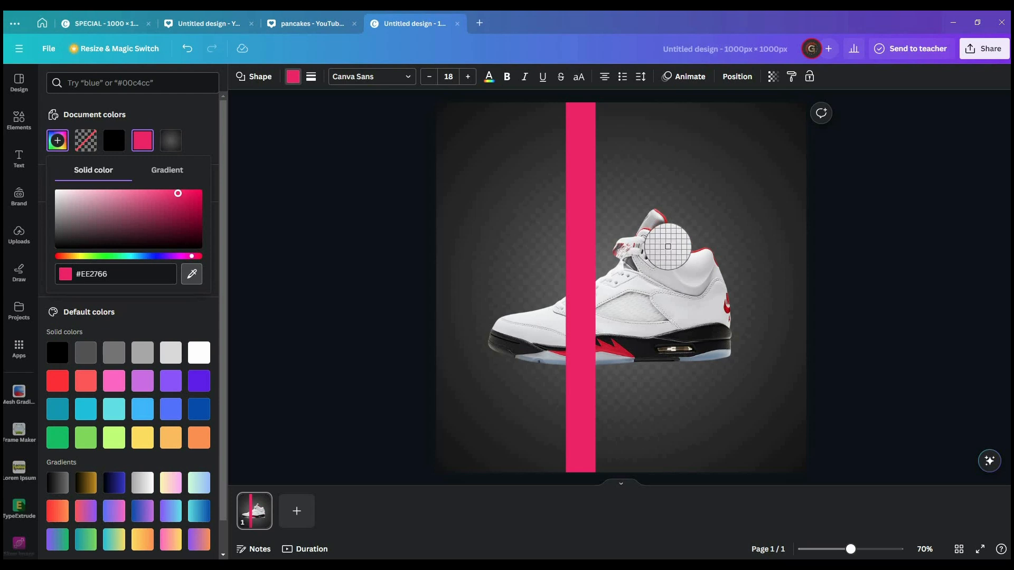
click(667, 241)
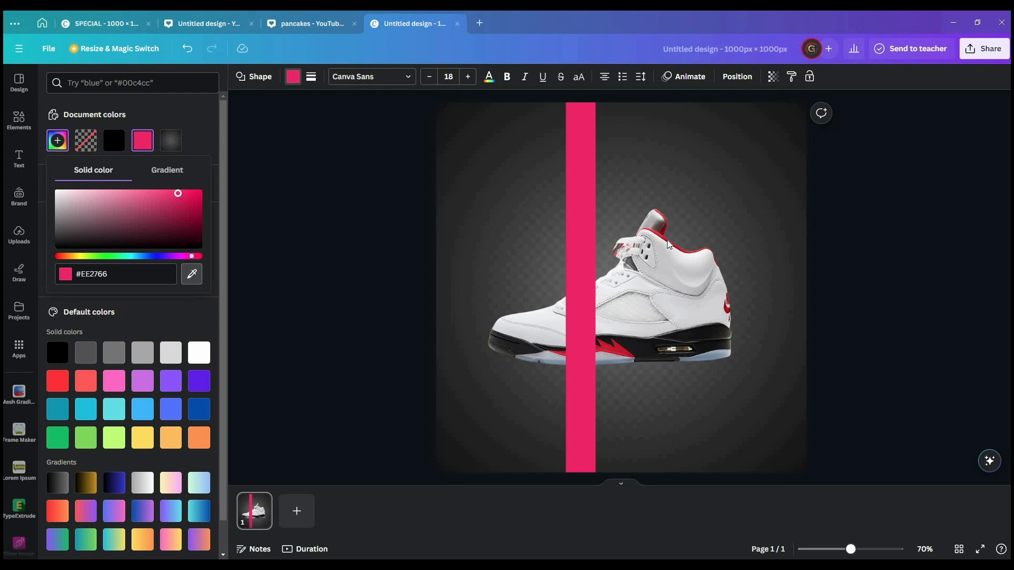
click(365, 313)
click(573, 313)
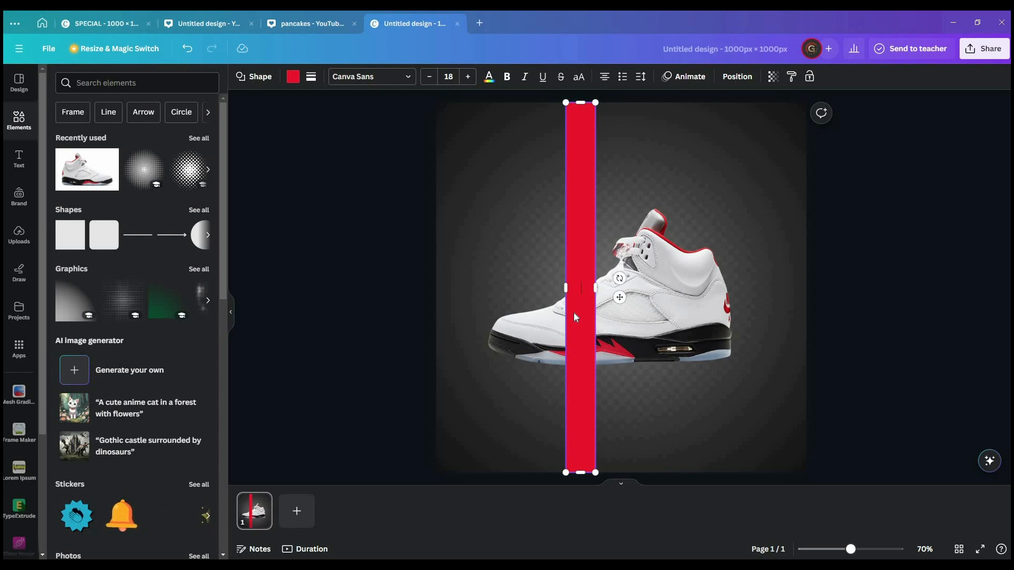
click(395, 270)
- Send the red stripe behind the sneaker and place a duplicate just to its right
click(584, 153)
key(ctrl+[)
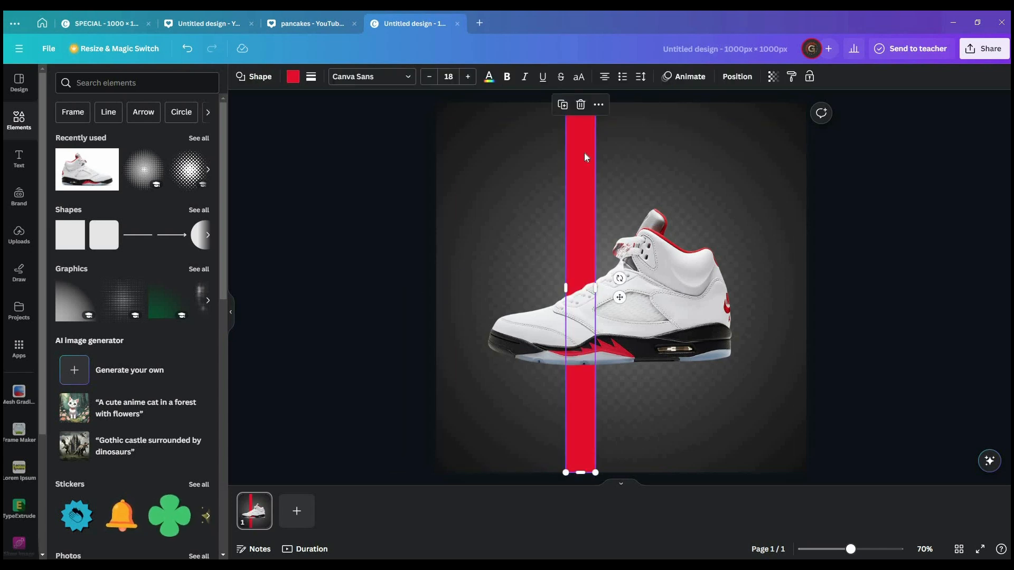
alt+drag(583, 171, 594, 192)
- Shift both red stripes together slightly to the right so the pair is centred on the page behind the sneaker
shift+click(579, 193)
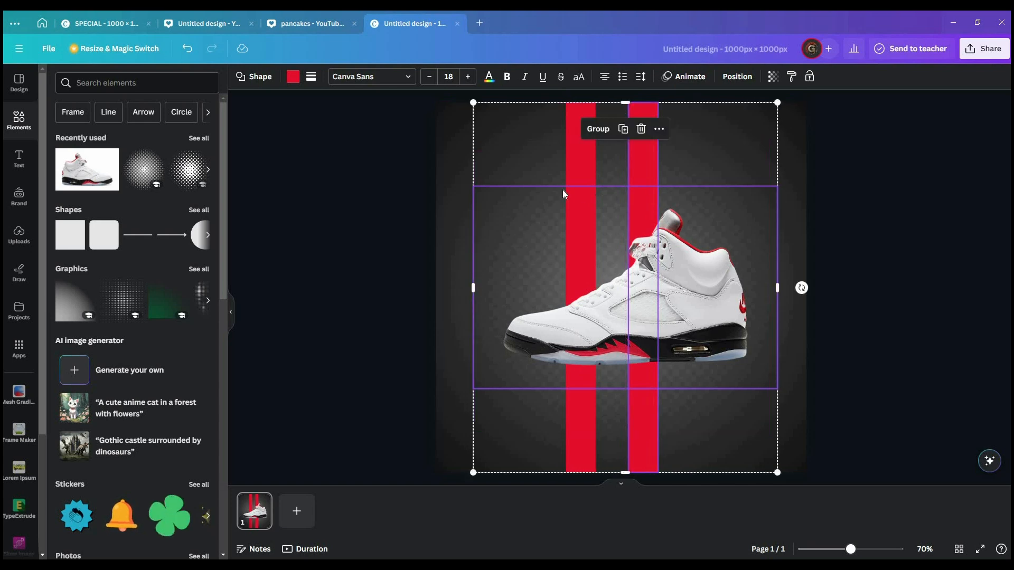
key(ctrl+z)
click(581, 122)
shift+click(624, 119)
drag(576, 150, 590, 154)
click(924, 249)
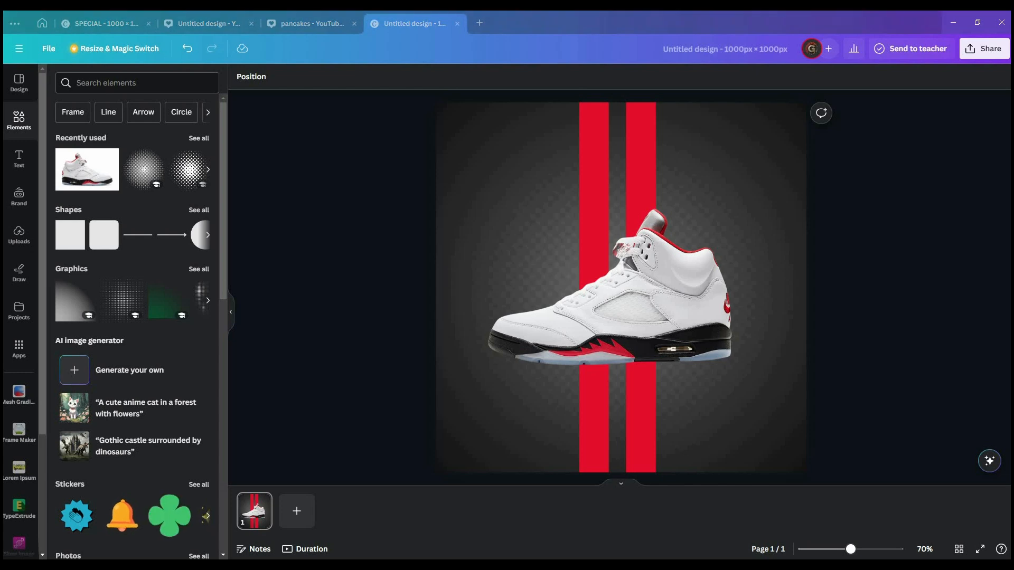
- Add the "Wild SALE UP TO 50% OFF!" font combination to the page and delete its word "Wild"
click(19, 159)
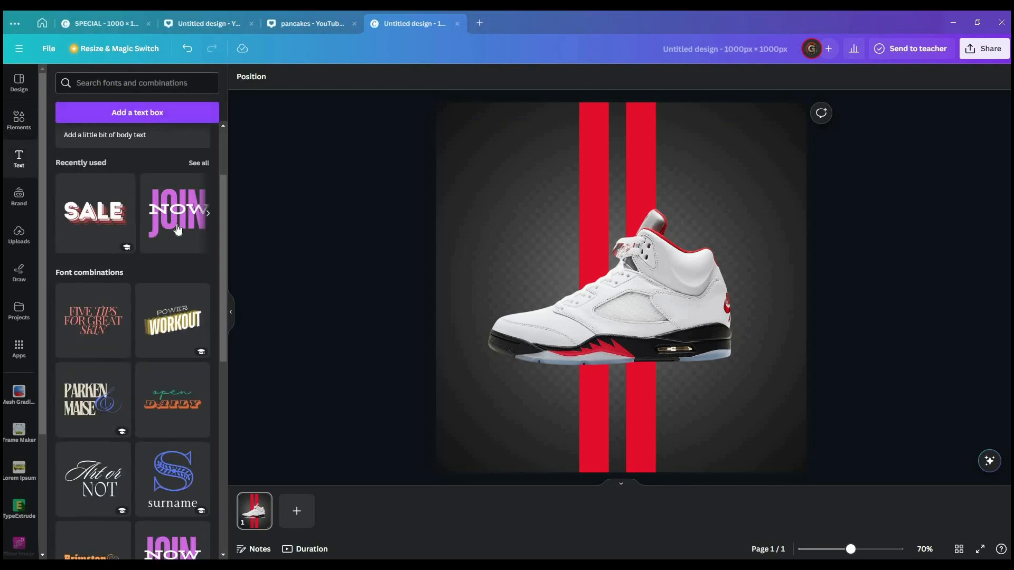
scroll(183, 226, down, 5)
scroll(184, 226, down, 20)
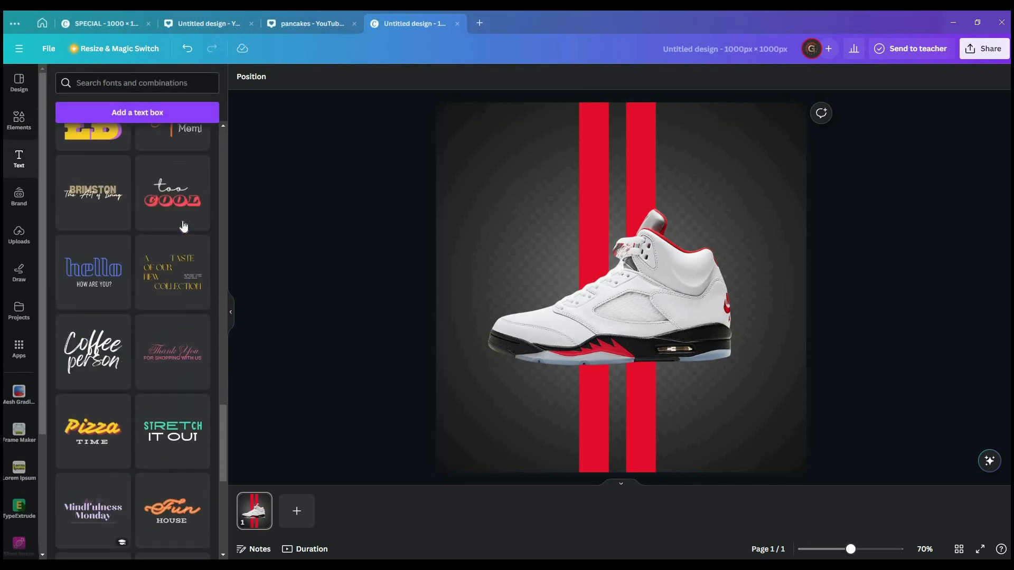
scroll(184, 226, down, 15)
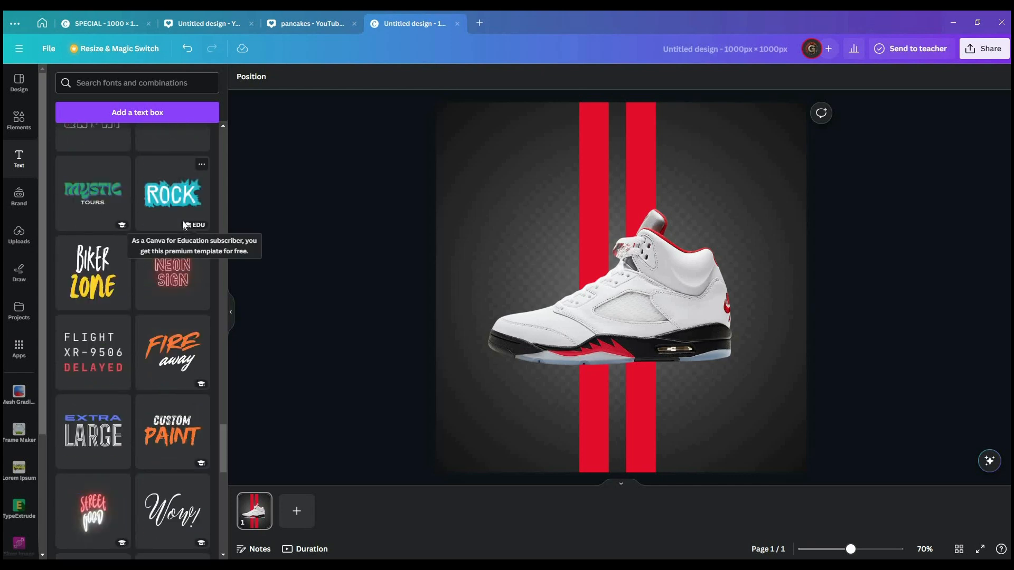
scroll(184, 225, down, 20)
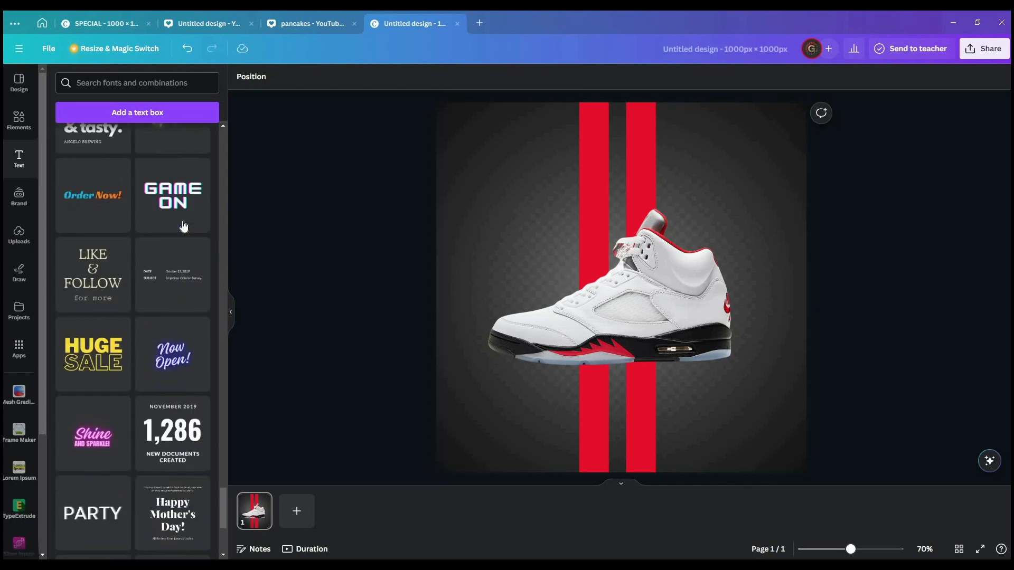
scroll(184, 226, down, 20)
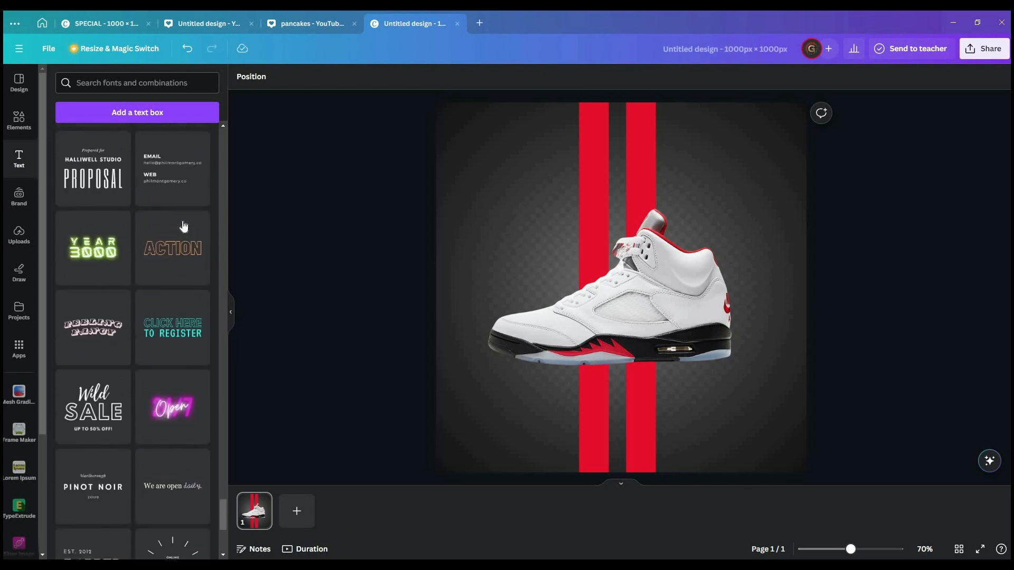
click(93, 248)
click(612, 238)
key(Delete)
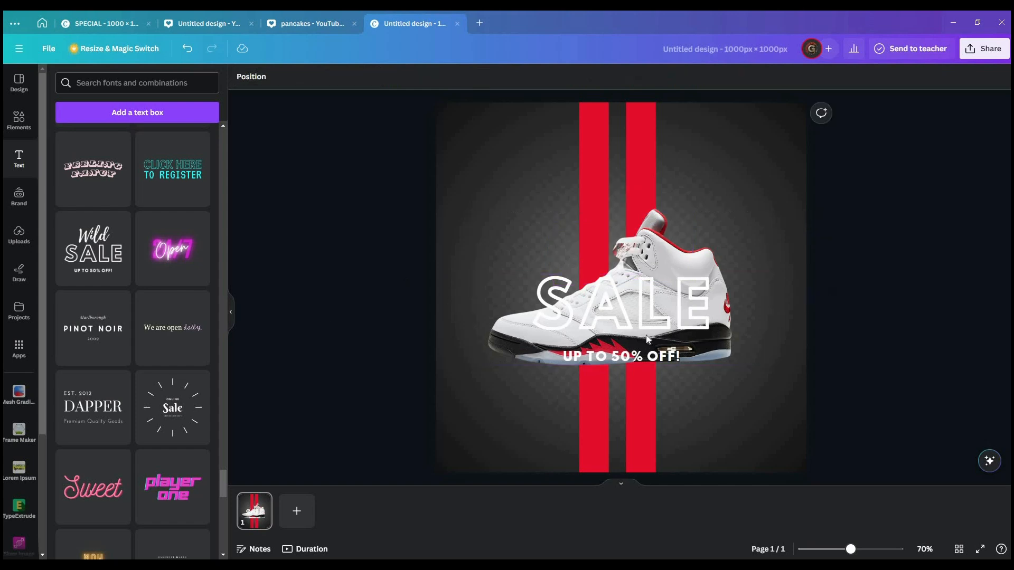
- Move the "UP TO 50% OFF!" text on its own below the sneaker, left of the page centre
click(587, 364)
key(ctrl+z)
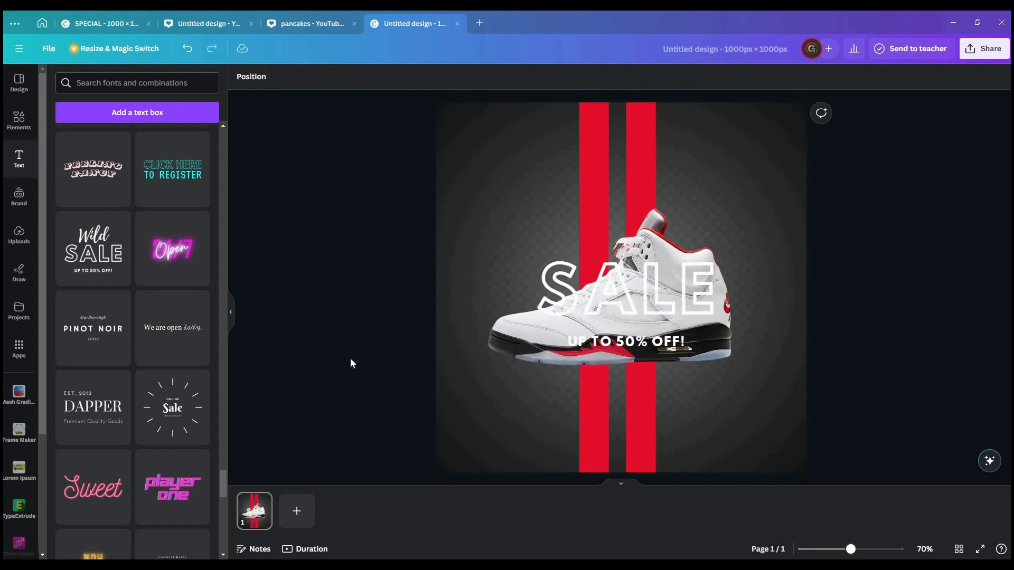
click(598, 334)
click(608, 337)
click(616, 310)
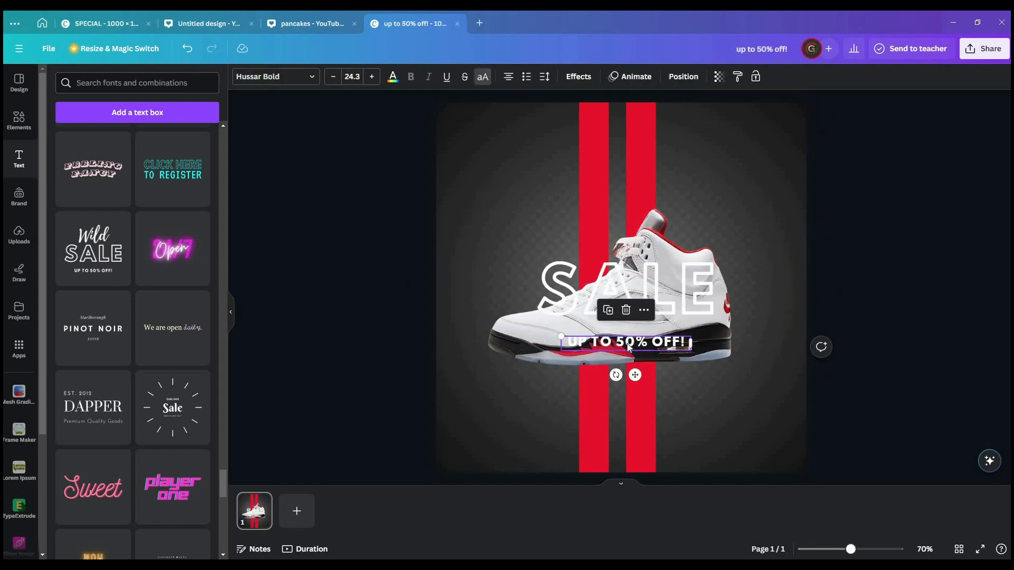
key(Delete)
key(ctrl+z)
drag(626, 344, 553, 434)
- Enlarge the SALE heading to font size 178 and replace its text with "NIKE"
click(633, 288)
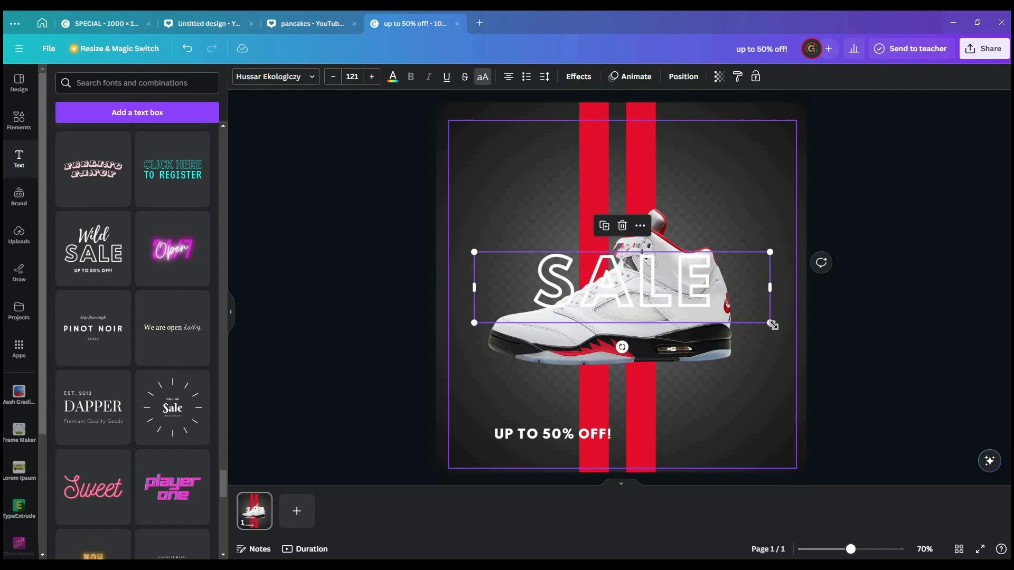
drag(772, 322, 909, 357)
drag(738, 316, 679, 315)
double_click(669, 309)
text(NI)
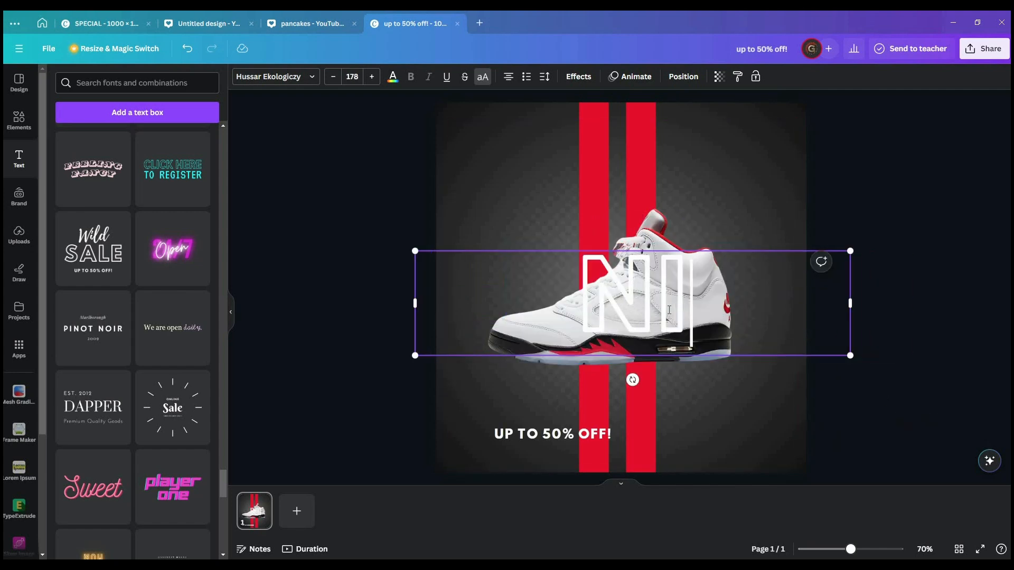
text(KE)
- Enlarge the NIKE heading to font size 266 with its box fitted to the word, and position it over the sneaker
key(ctrl+a)
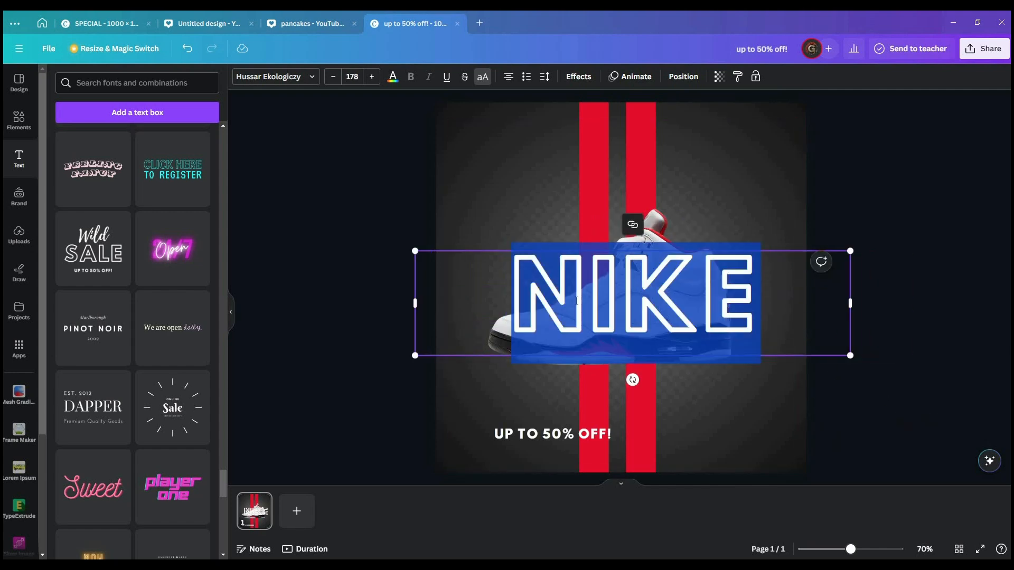
click(372, 77)
click(372, 80)
click(372, 80)
drag(850, 245, 980, 185)
drag(980, 287, 762, 287)
drag(763, 214, 794, 201)
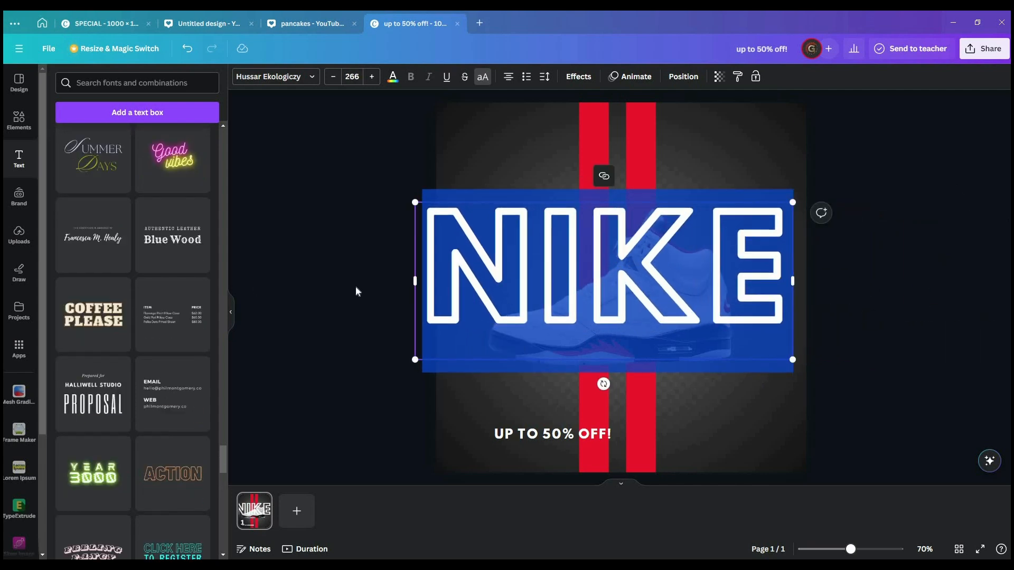
click(356, 292)
drag(487, 267, 522, 301)
click(345, 142)
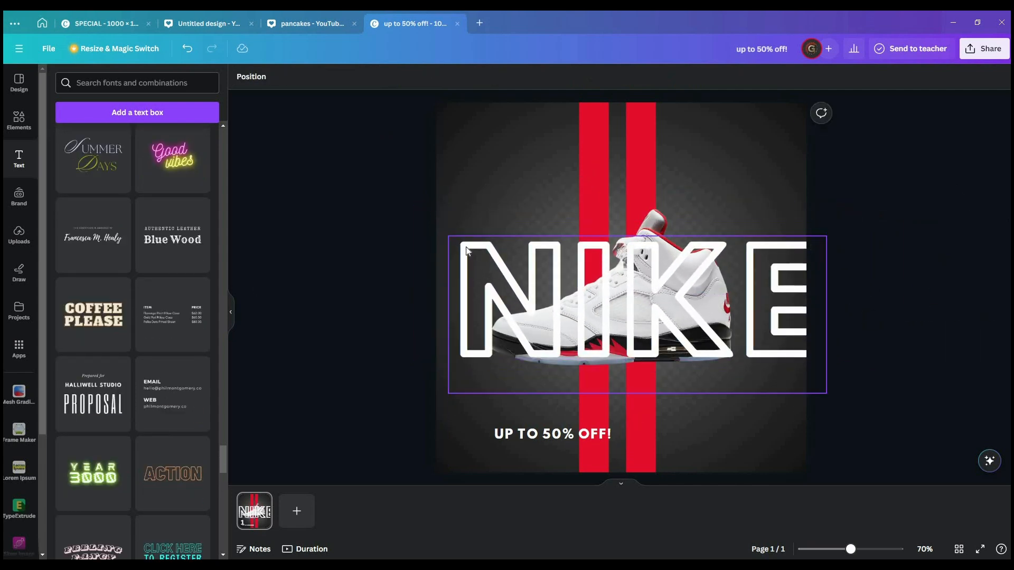
- Send the NIKE heading behind the sneaker and scale it down to font size 214
click(466, 246)
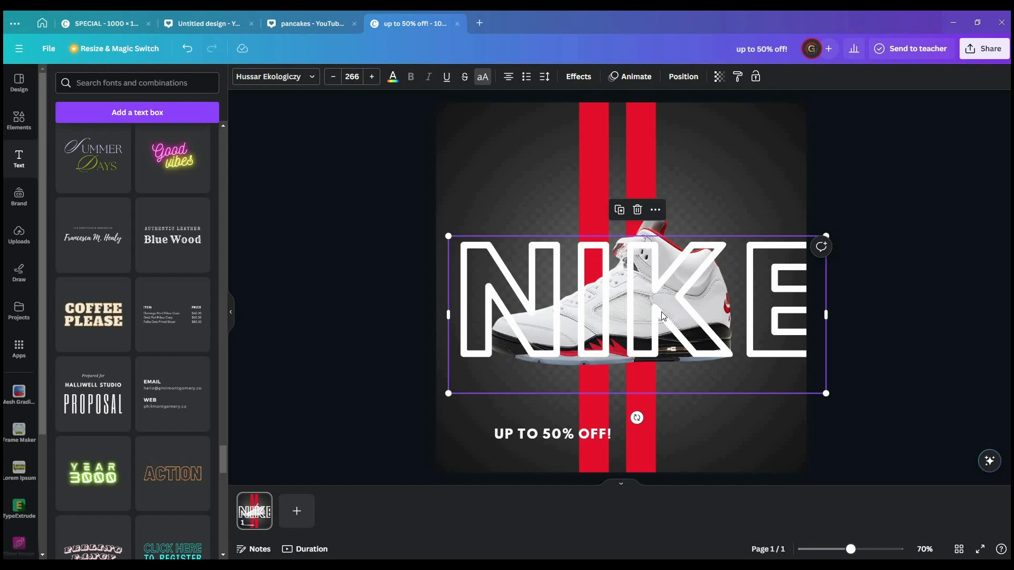
key(ctrl+bracketleft)
drag(825, 395, 769, 382)
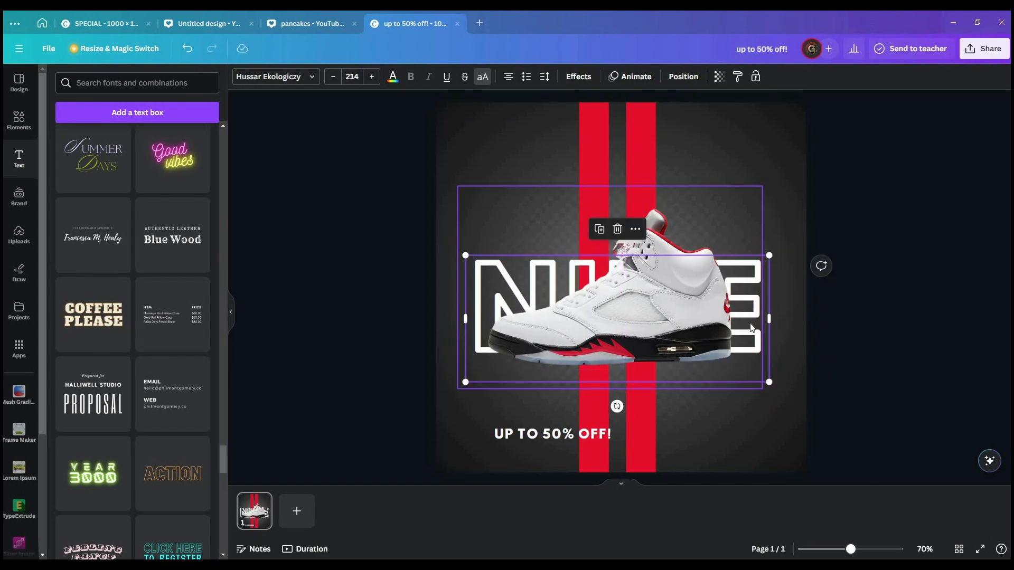
- Try the Anton font on the NIKE heading
click(310, 77)
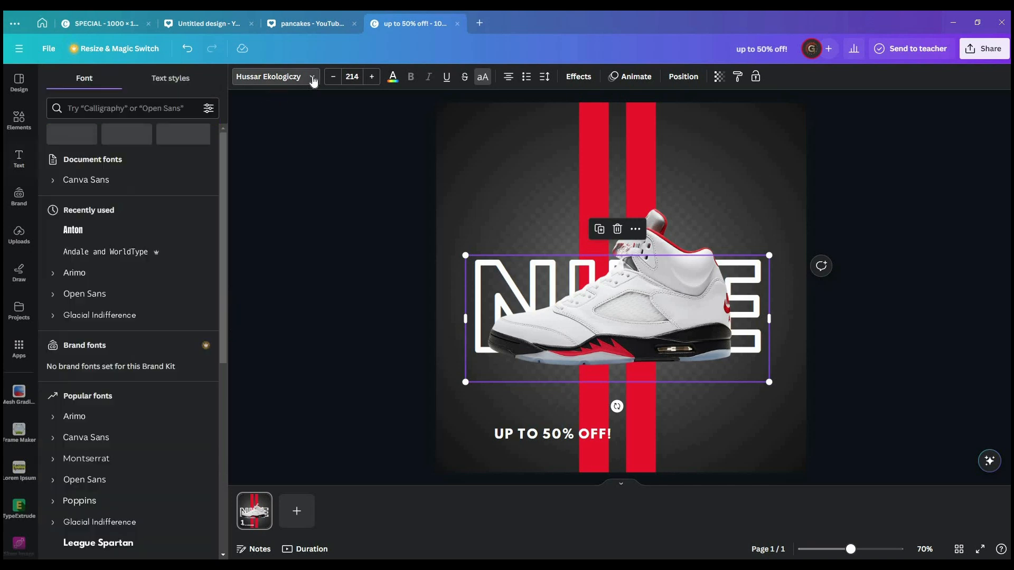
click(124, 273)
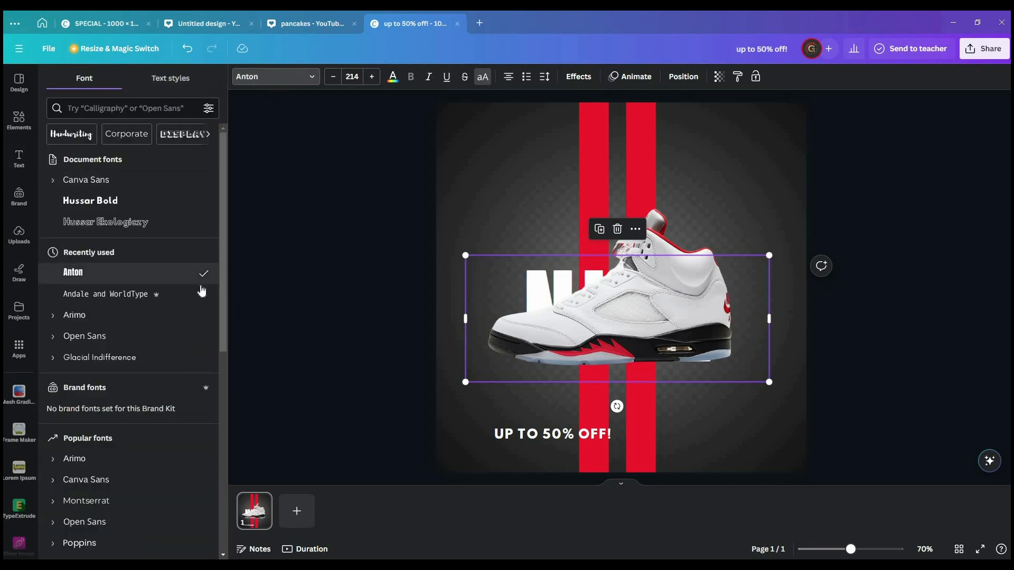
key(Escape)
key(ctrl+z)
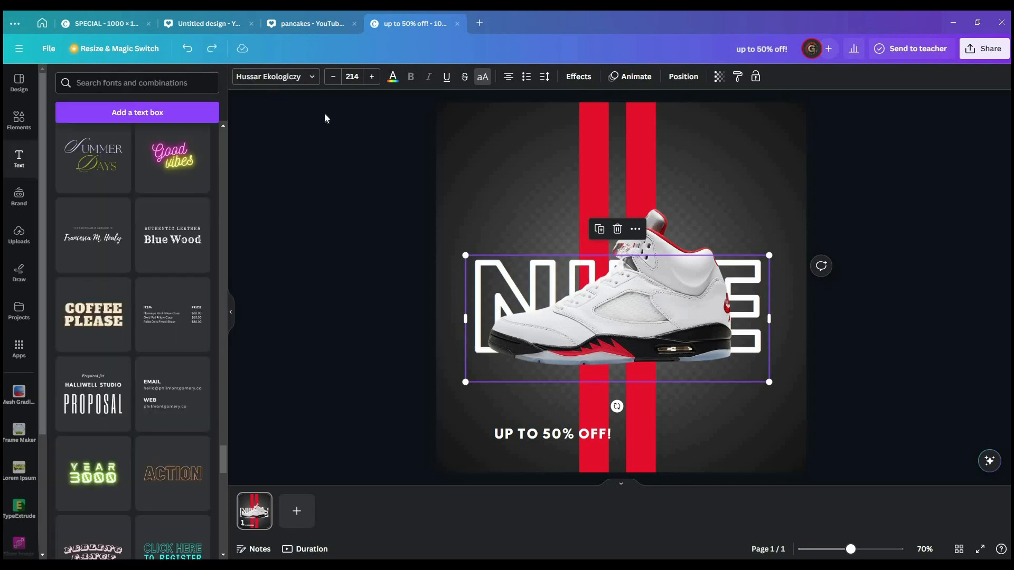
click(312, 78)
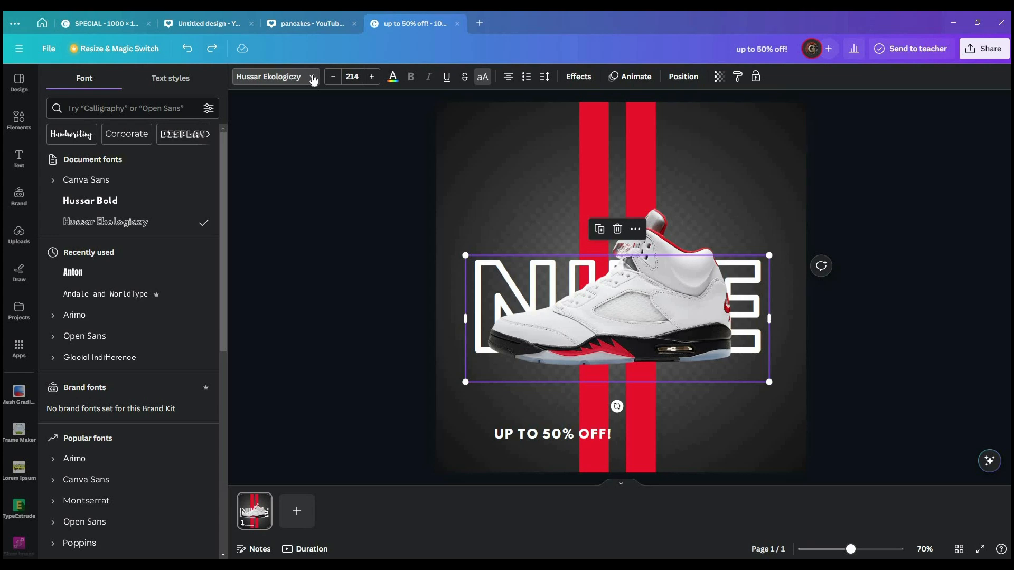
scroll(163, 323, down, 10)
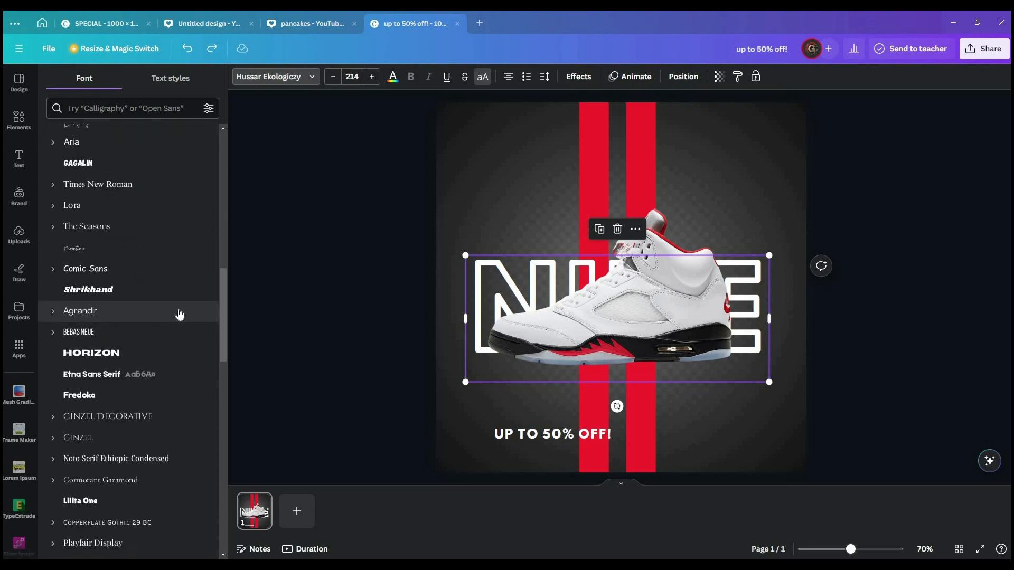
key(Escape)
click(275, 77)
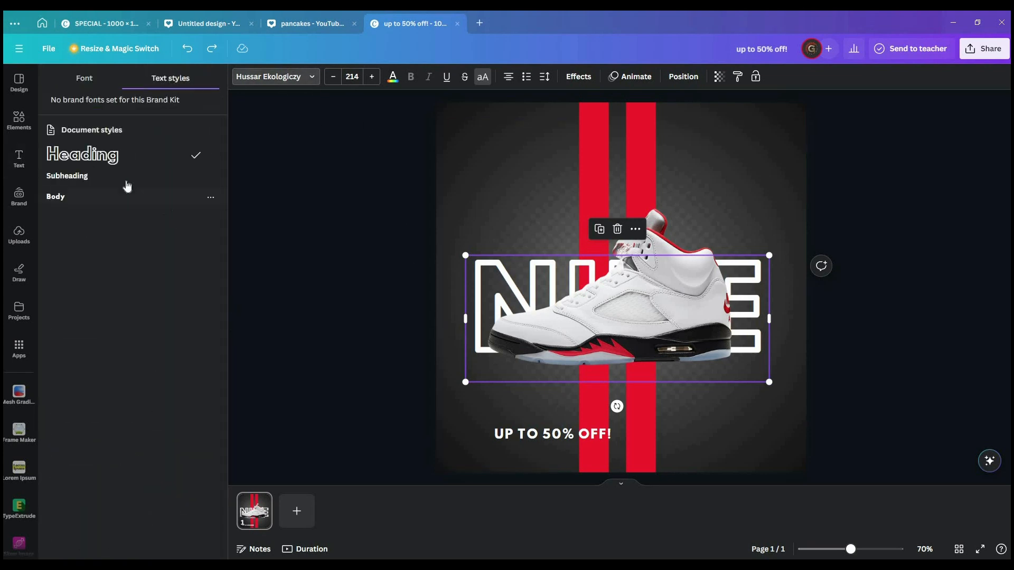
click(420, 281)
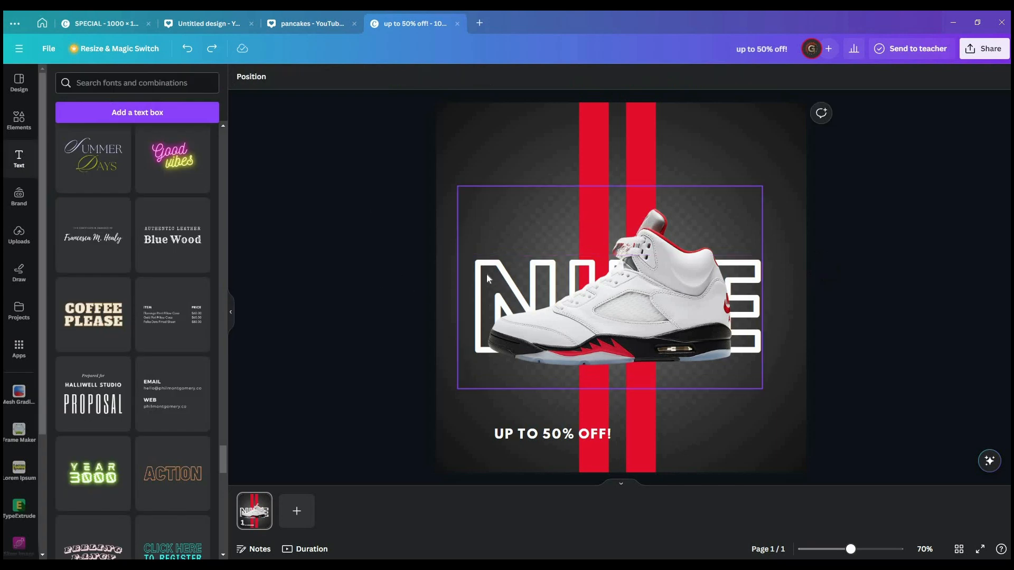
click(487, 279)
click(337, 77)
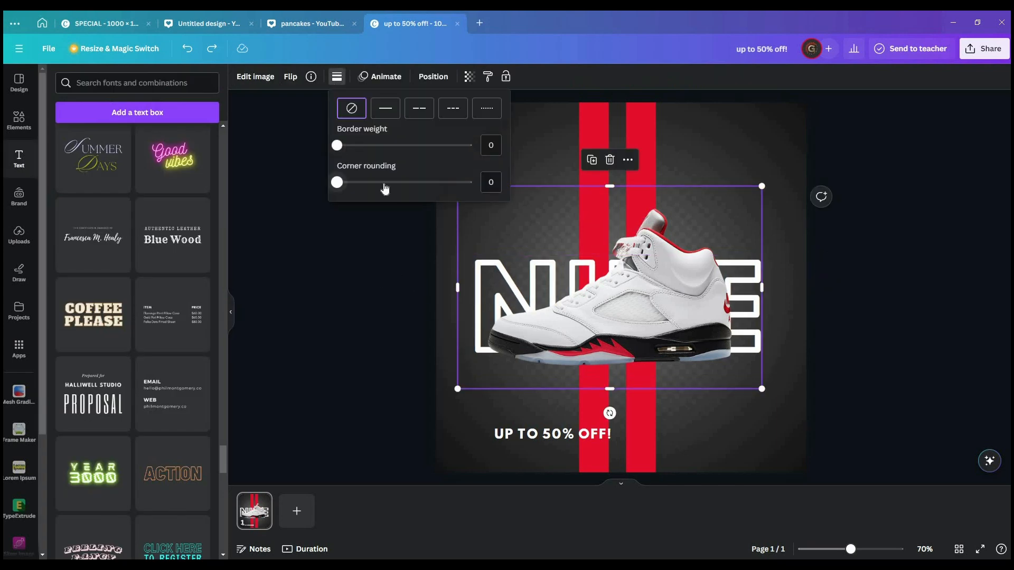
click(255, 77)
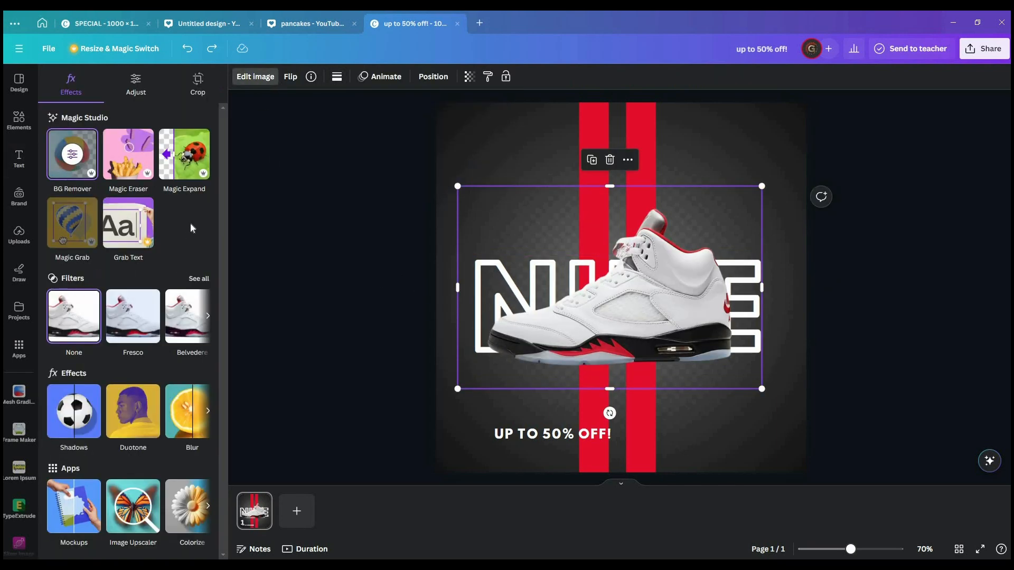
click(136, 85)
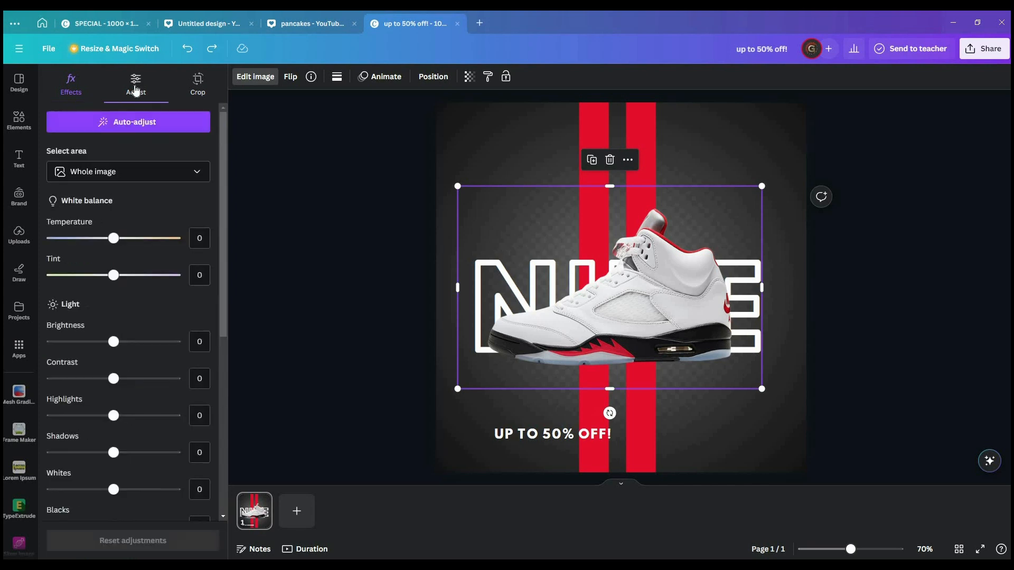
click(187, 86)
click(75, 87)
- Add a new heading reading "NIKE", enlarge it to font size 244 and place it over the sneaker
click(19, 159)
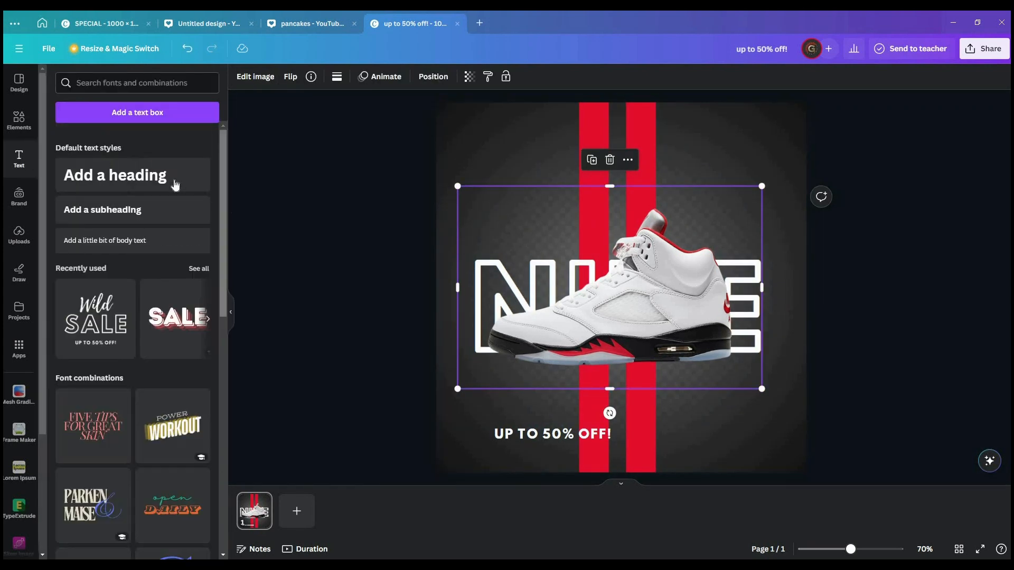
click(132, 175)
text(NIKW)
key(BackSpace)
text(E)
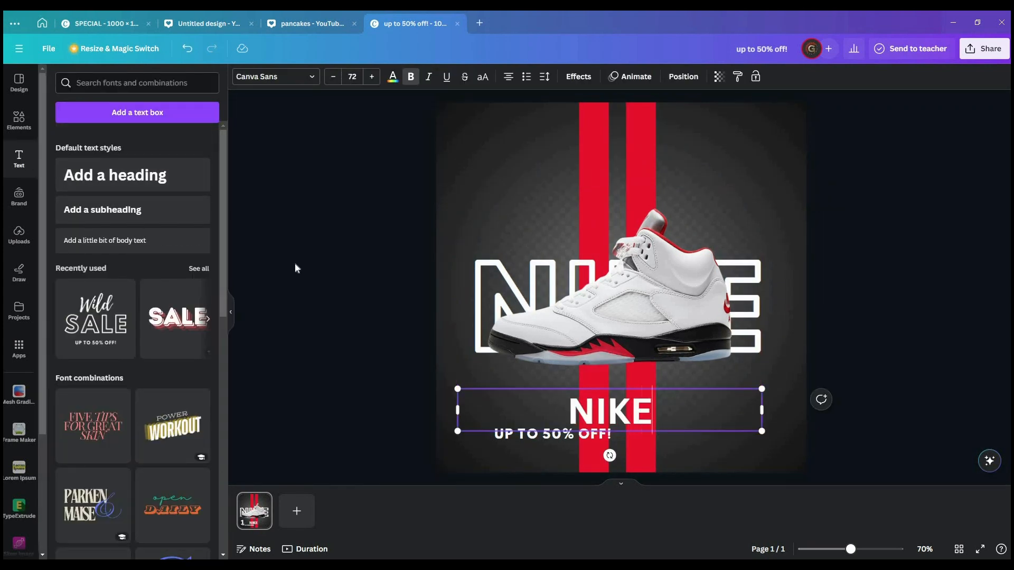
drag(761, 412, 779, 287)
drag(507, 353, 499, 303)
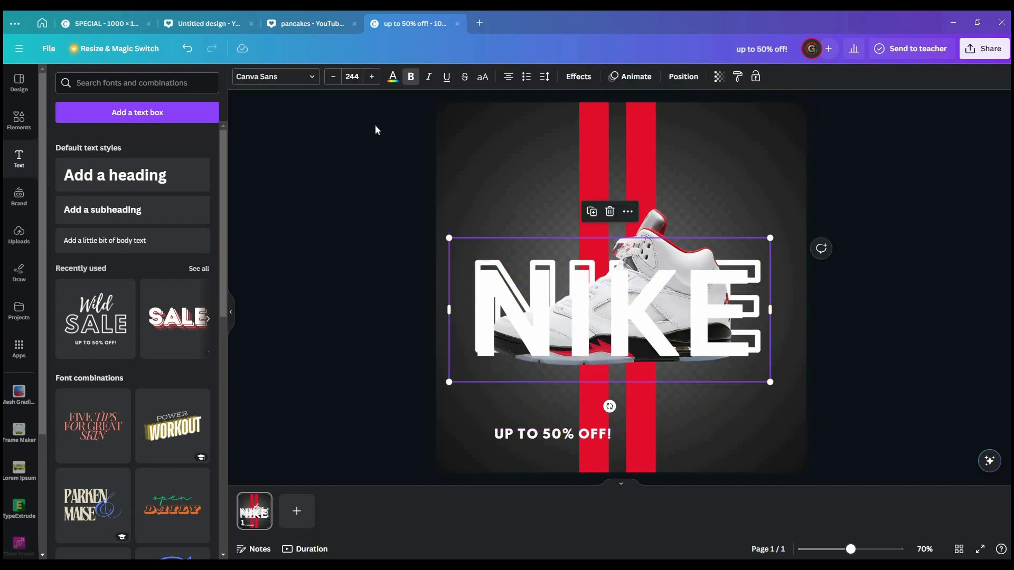
- Move the new NIKE heading slightly lower and apply the Hollow effect with its thickness reduced to the minimum
click(311, 79)
click(179, 81)
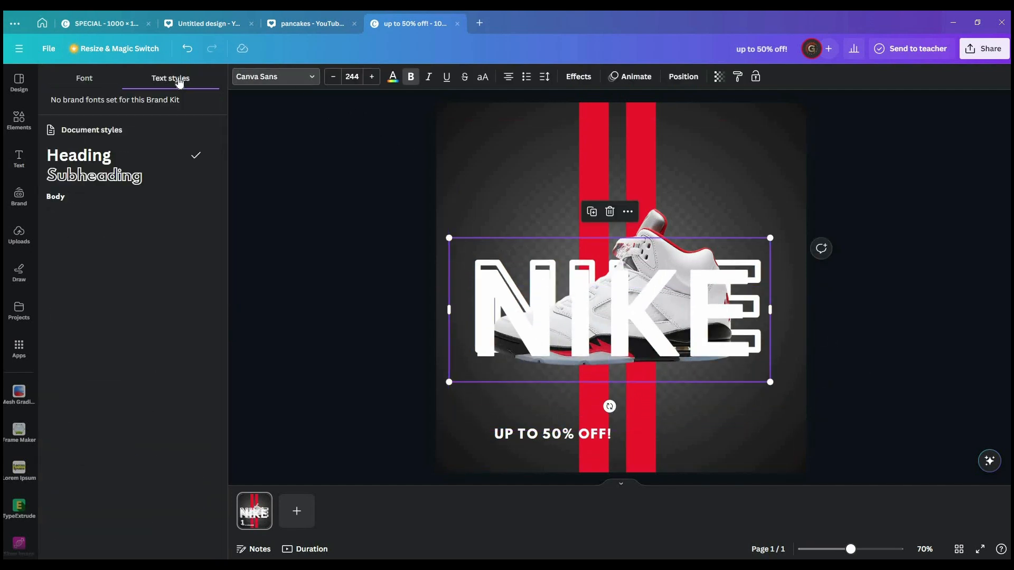
click(368, 146)
drag(482, 338, 474, 387)
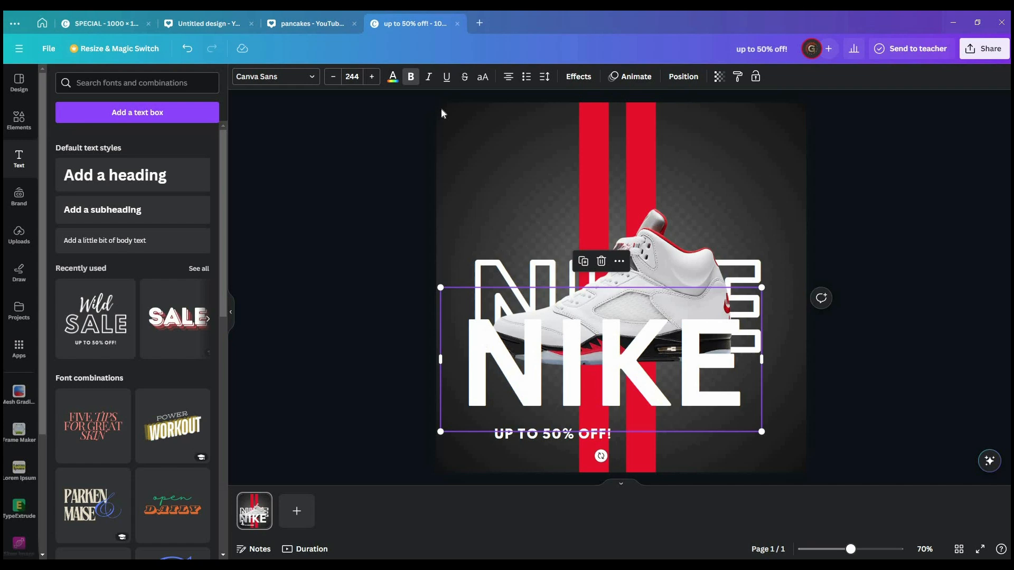
click(579, 80)
click(82, 221)
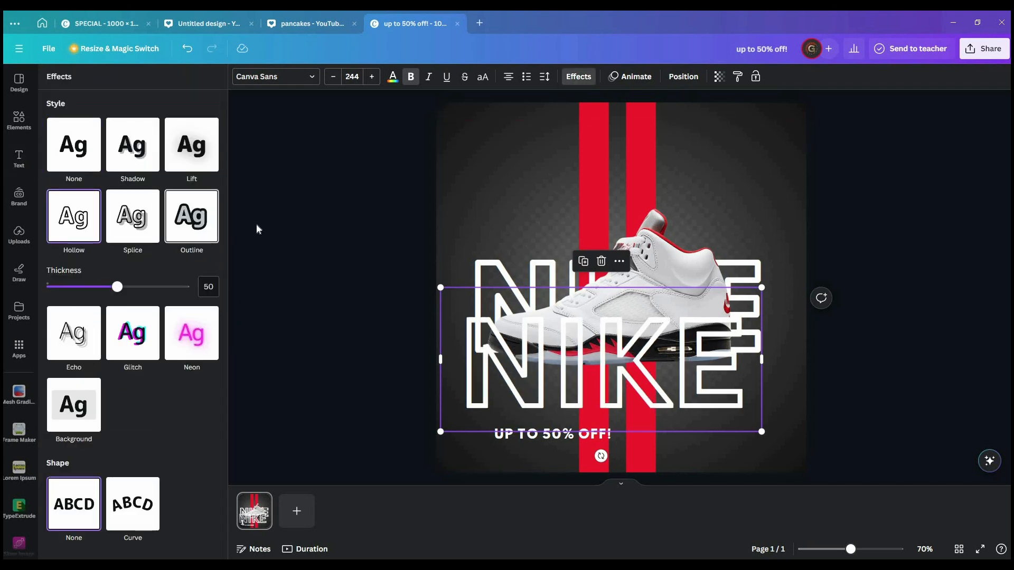
drag(113, 286, 44, 286)
- Delete the old thick-outlined NIKE heading and shift the sneaker slightly left
click(490, 264)
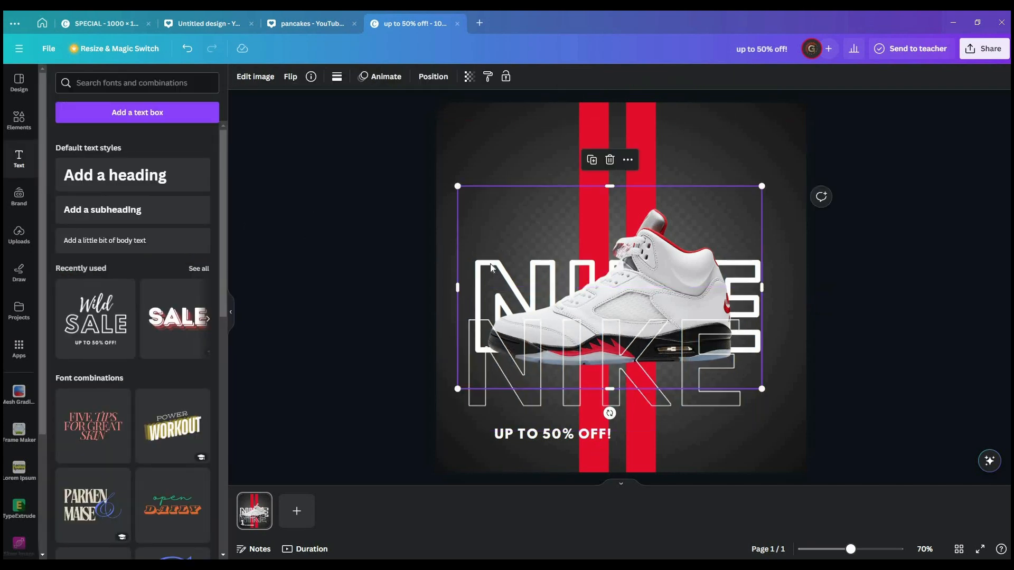
click(750, 264)
drag(692, 294, 652, 275)
key(Delete)
- Place the hollow NIKE heading behind the sneaker at font size 254 and set its outline thickness to 7
click(703, 382)
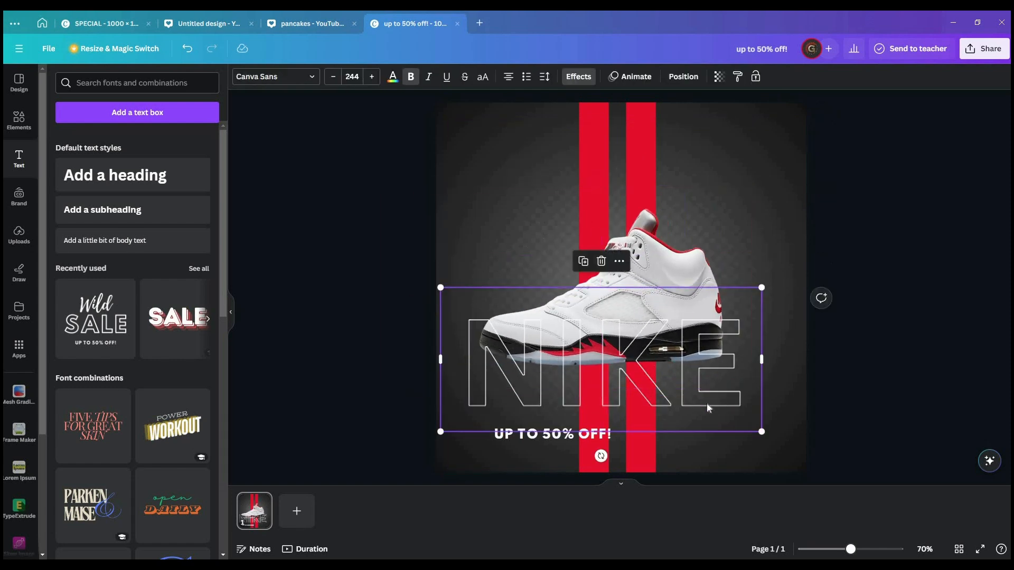
drag(702, 382, 710, 321)
drag(781, 386, 794, 397)
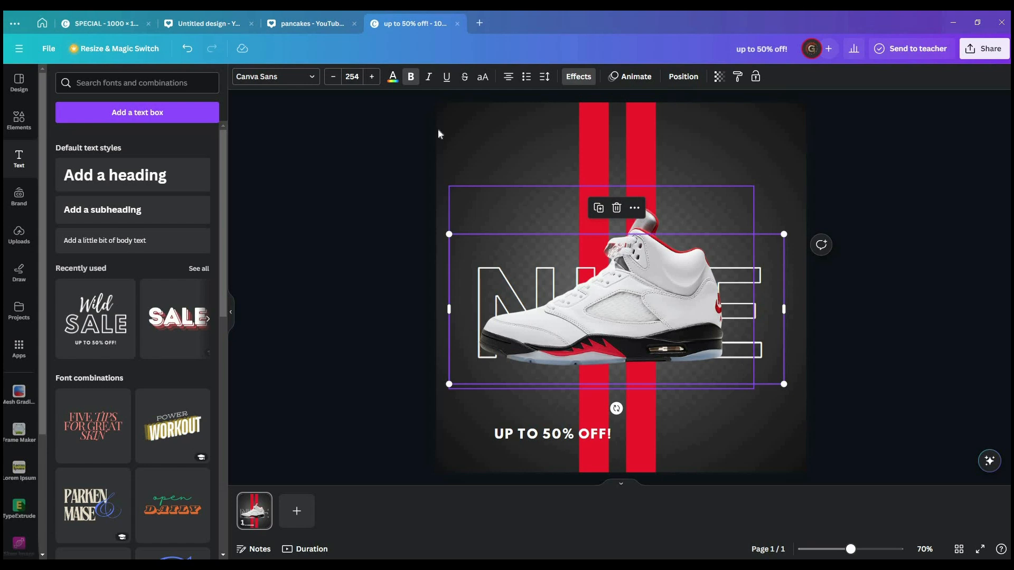
click(578, 76)
drag(47, 286, 55, 286)
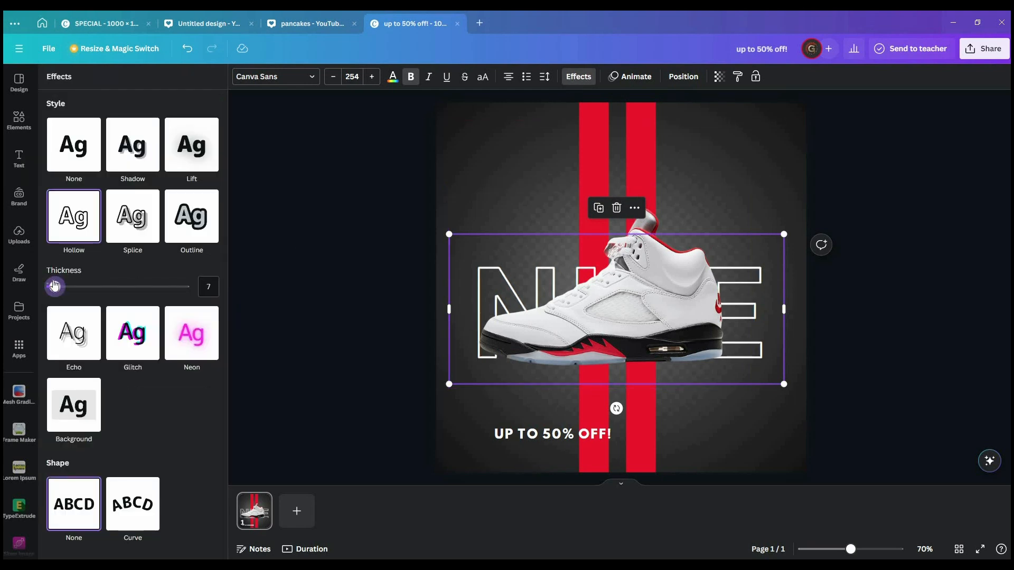
- Change the NIKE heading's font to Anton, narrow its box to the word and enlarge it to font size 378
click(306, 78)
scroll(158, 228, up, 10)
click(132, 251)
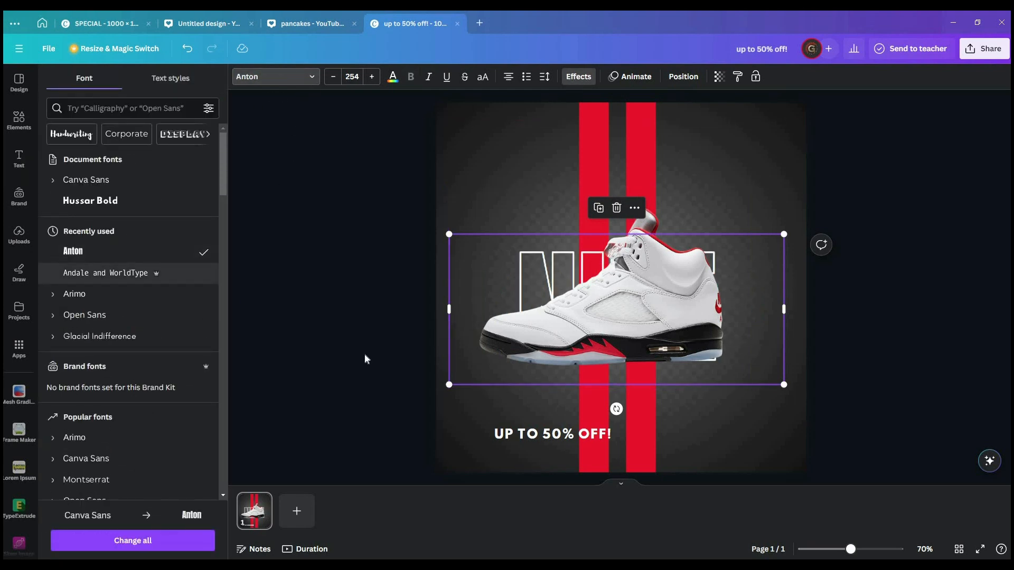
drag(449, 308, 560, 310)
drag(561, 384, 452, 458)
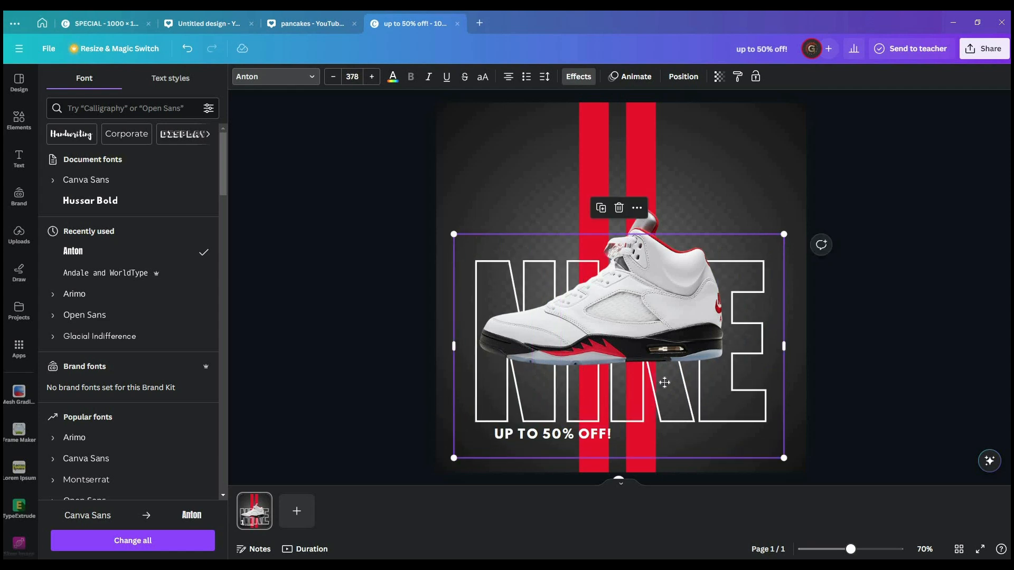
- Raise the NIKE heading behind the sneaker until its base meets the shoe's sole, and scale it down slightly
drag(664, 383, 669, 331)
drag(787, 185, 769, 195)
drag(736, 304, 741, 291)
click(932, 324)
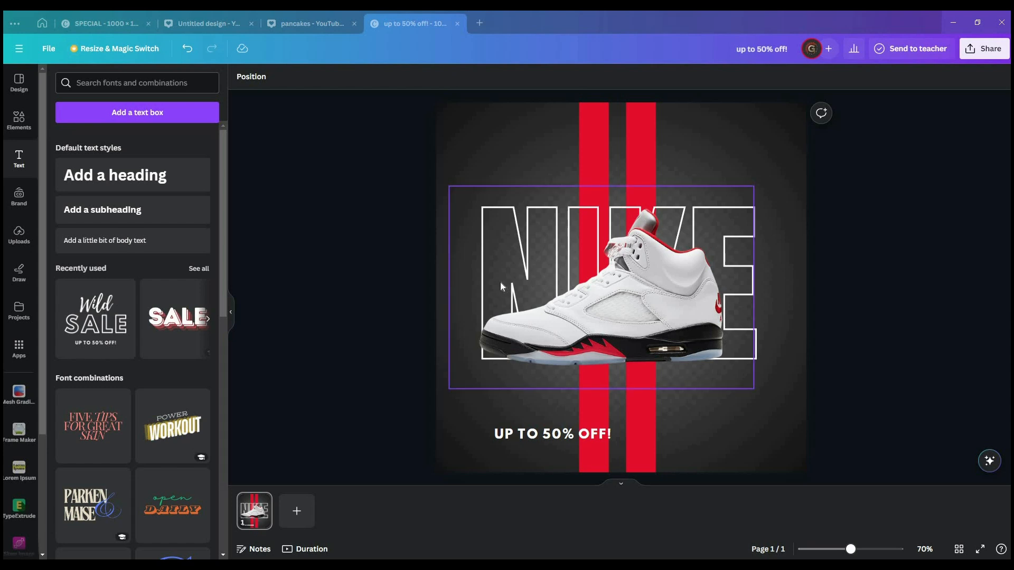
- Search the elements library for "shadow"
click(19, 120)
click(118, 82)
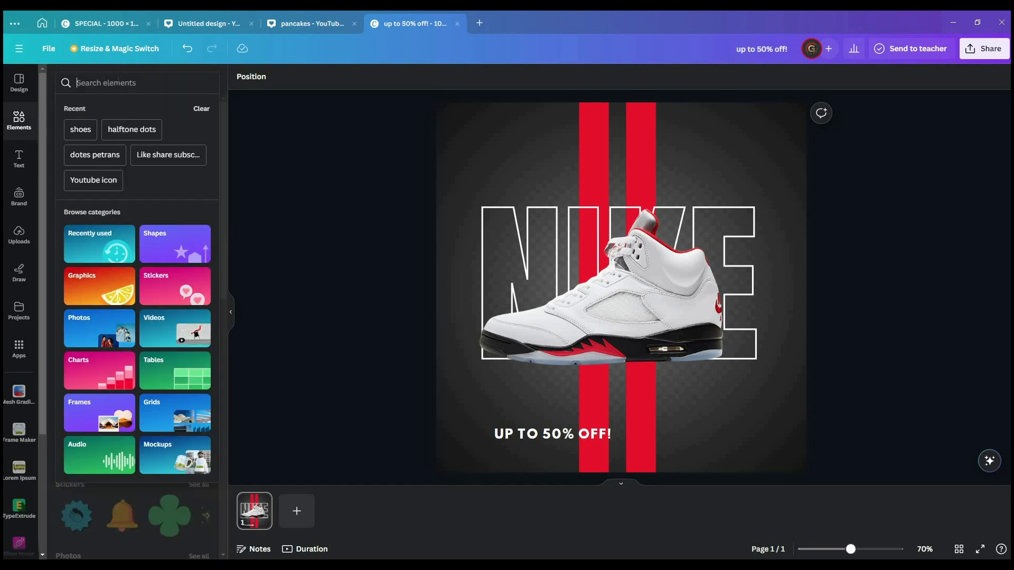
text(SHE)
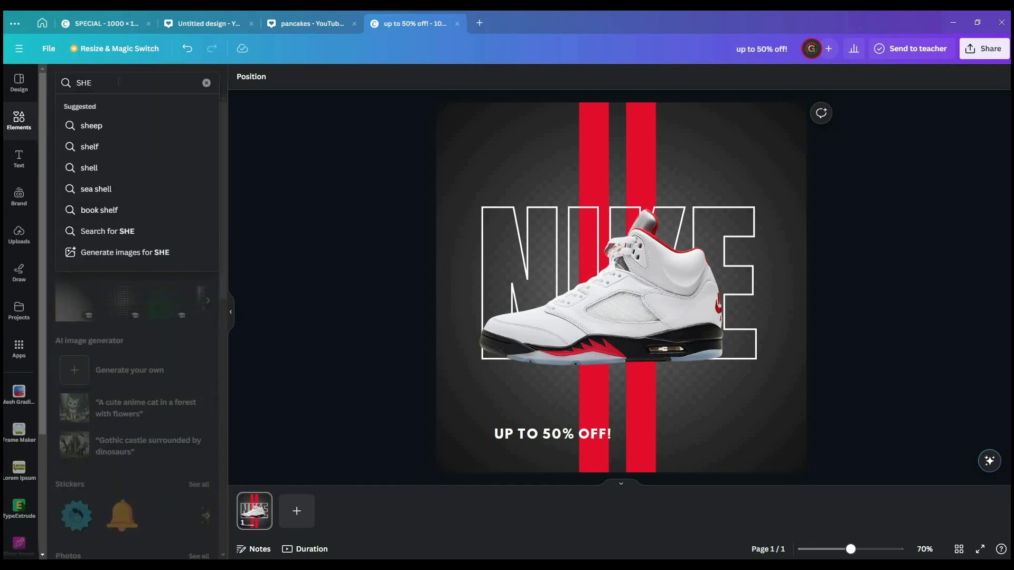
text(DOW)
key(Return)
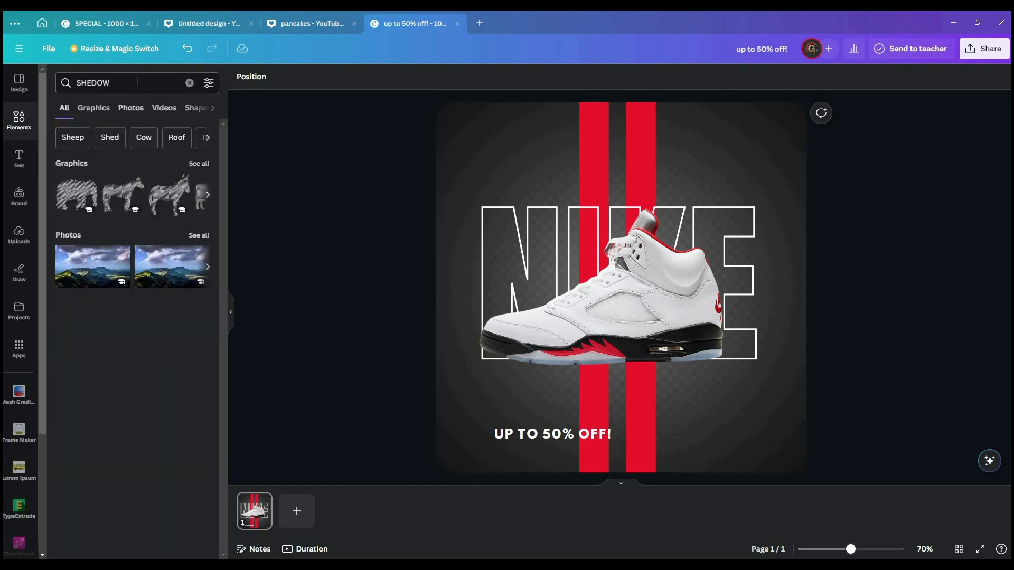
click(138, 82)
click(129, 175)
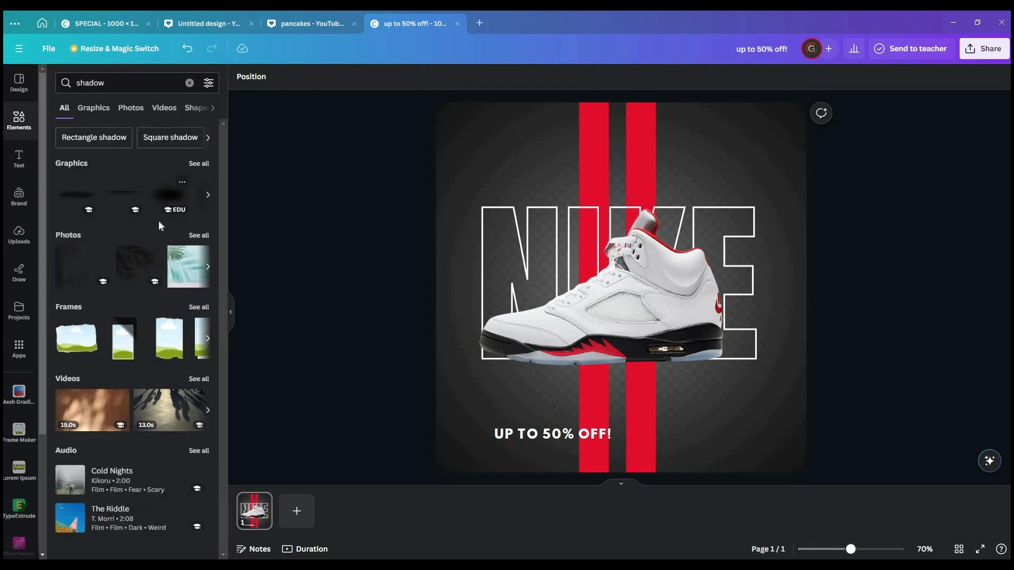
- Add the first soft oval shadow graphic and resize it to sit directly beneath the sneaker's sole
click(77, 204)
drag(644, 287, 645, 373)
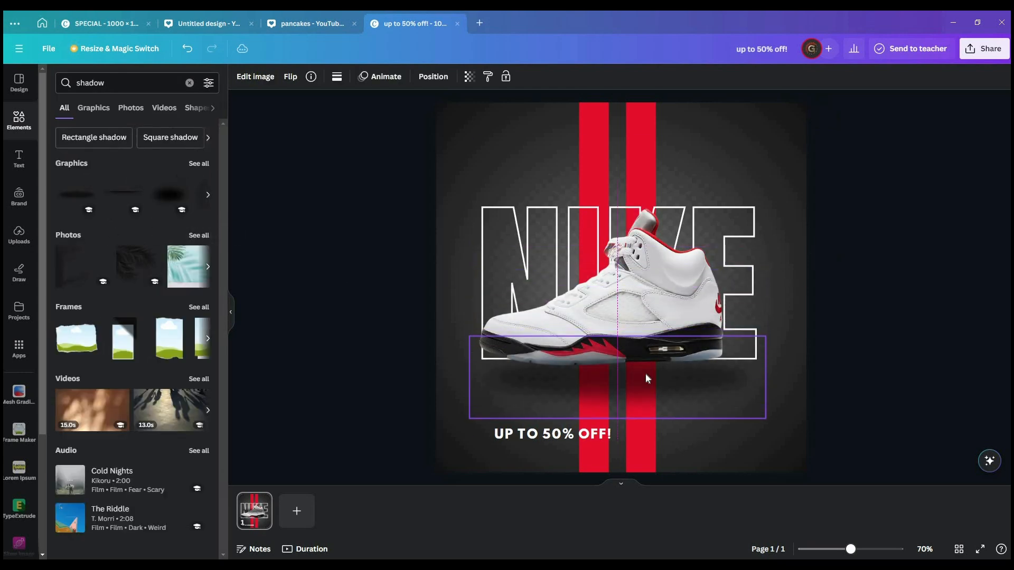
drag(763, 421, 701, 412)
drag(654, 384, 661, 369)
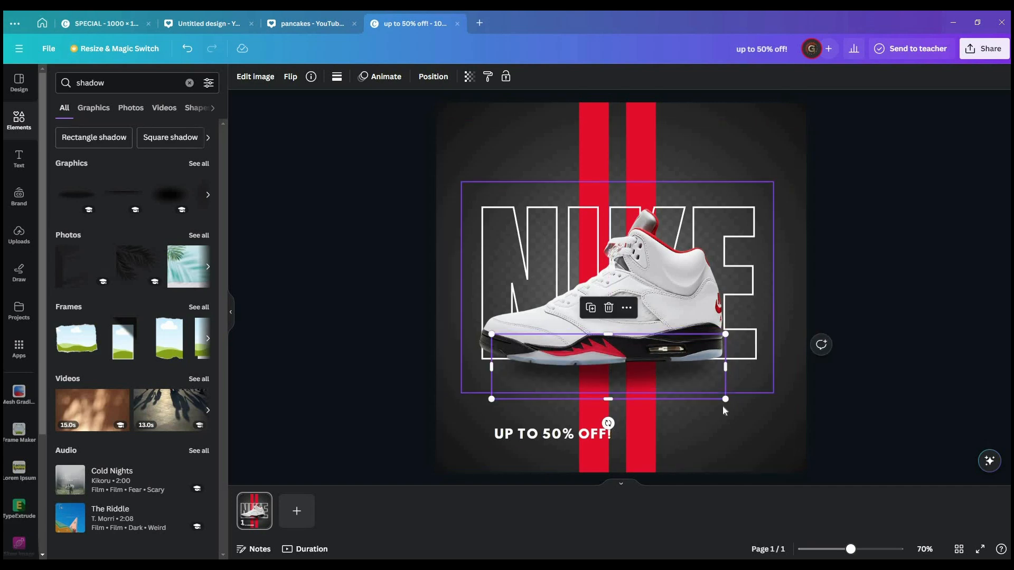
drag(725, 400, 750, 405)
drag(511, 408, 465, 411)
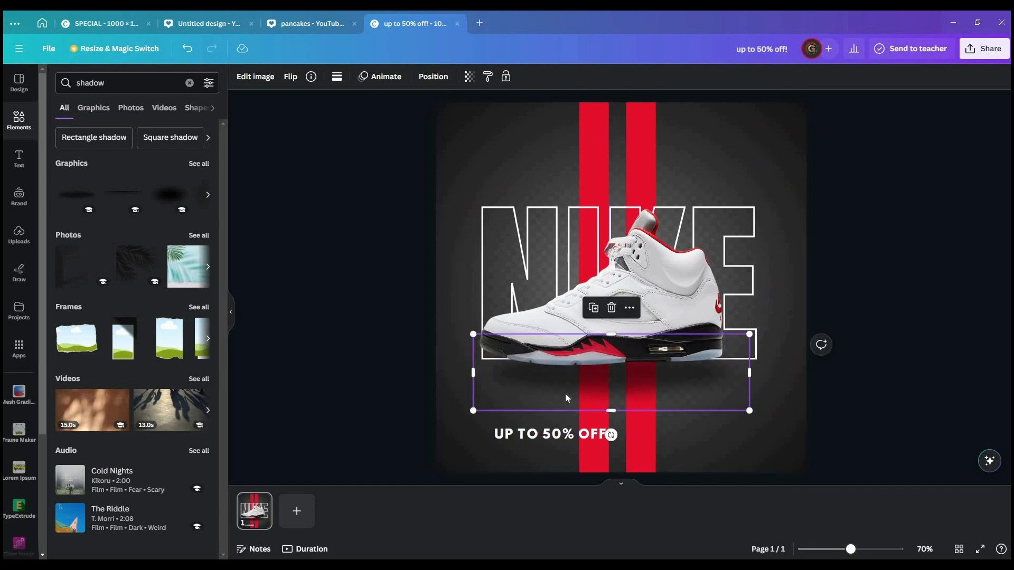
click(565, 394)
- Add two more thin shadow graphics from the full graphics results and layer them beneath the sneaker
click(197, 164)
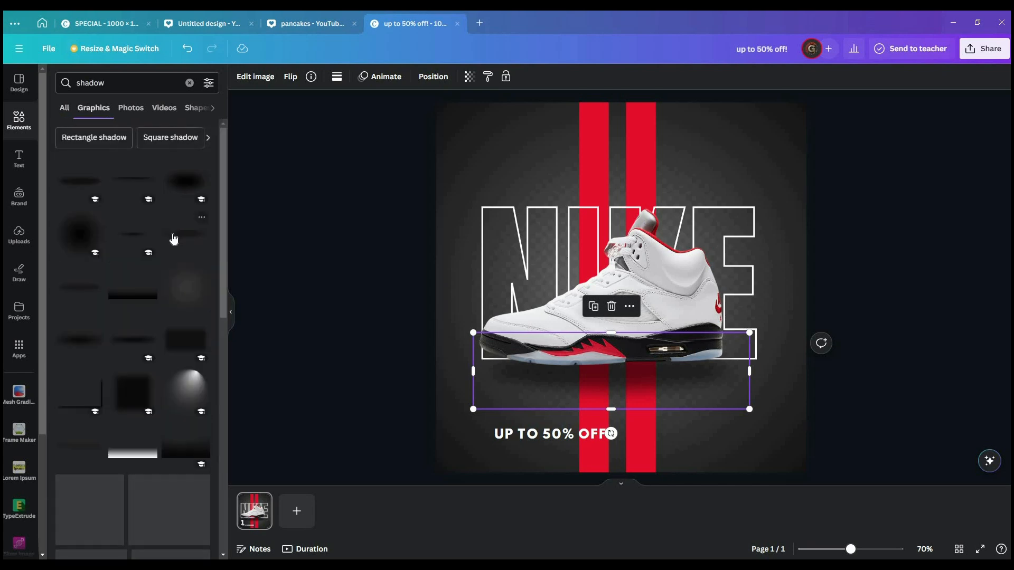
click(133, 234)
drag(648, 292, 620, 368)
scroll(213, 342, down, 2)
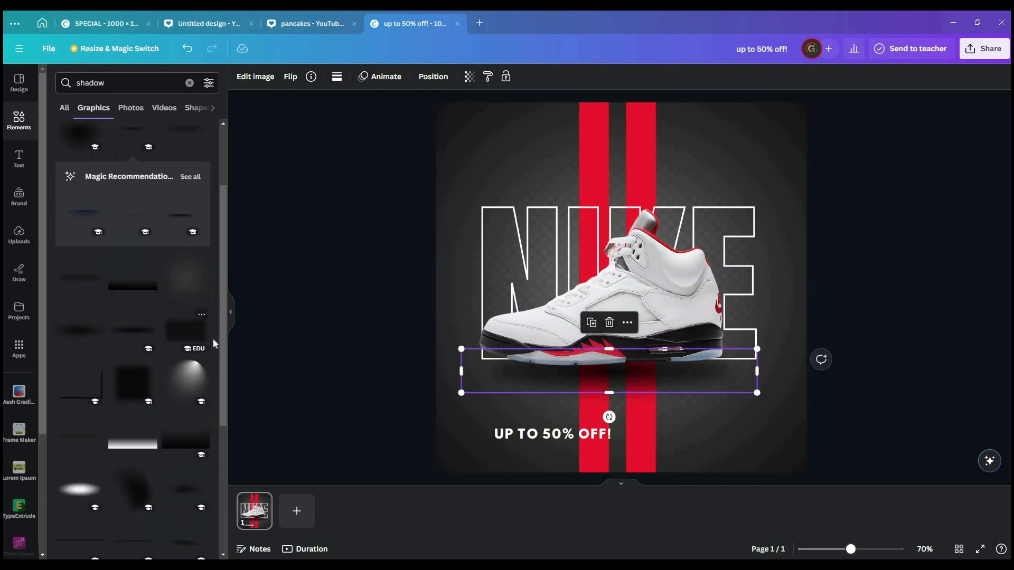
scroll(199, 343, down, 10)
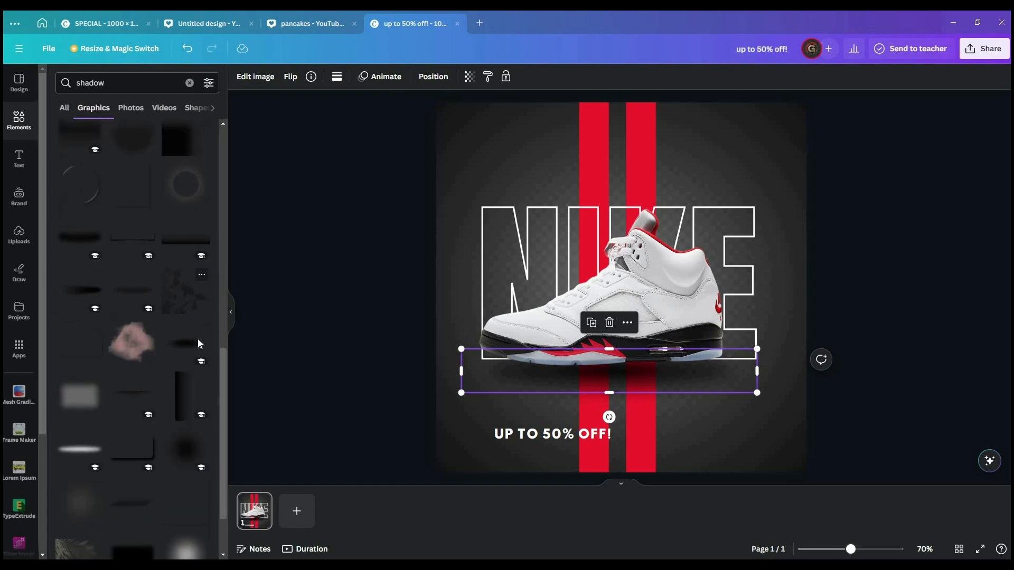
click(142, 416)
drag(667, 286, 666, 363)
click(914, 286)
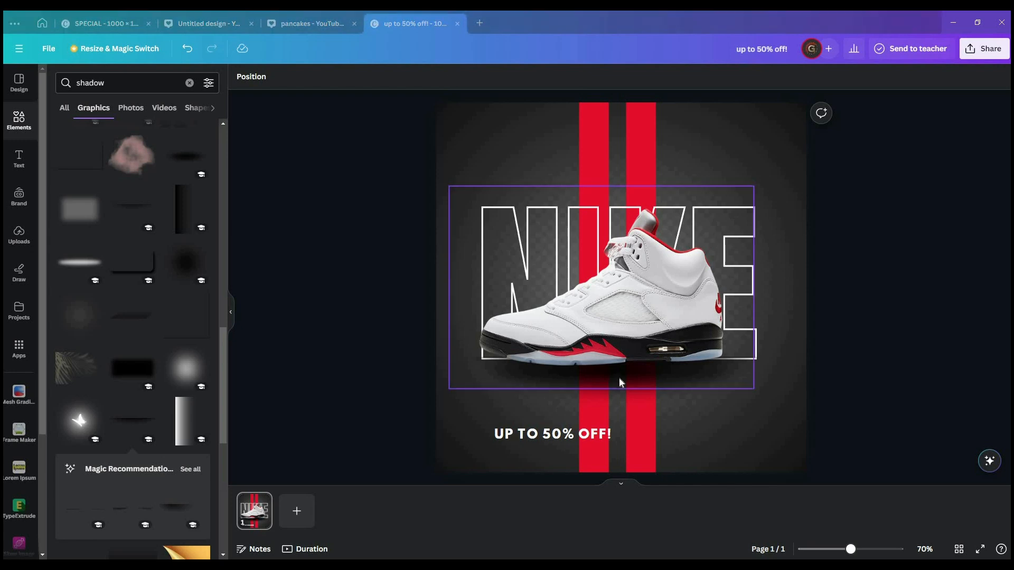
- Nudge the sneaker slightly up and to the right, and enlarge the soft shadow so it sits beneath the sole
mouse_move(620, 380)
mouse_down()
mouse_move(632, 379)
mouse_move(631, 365)
mouse_move(634, 375)
mouse_up()
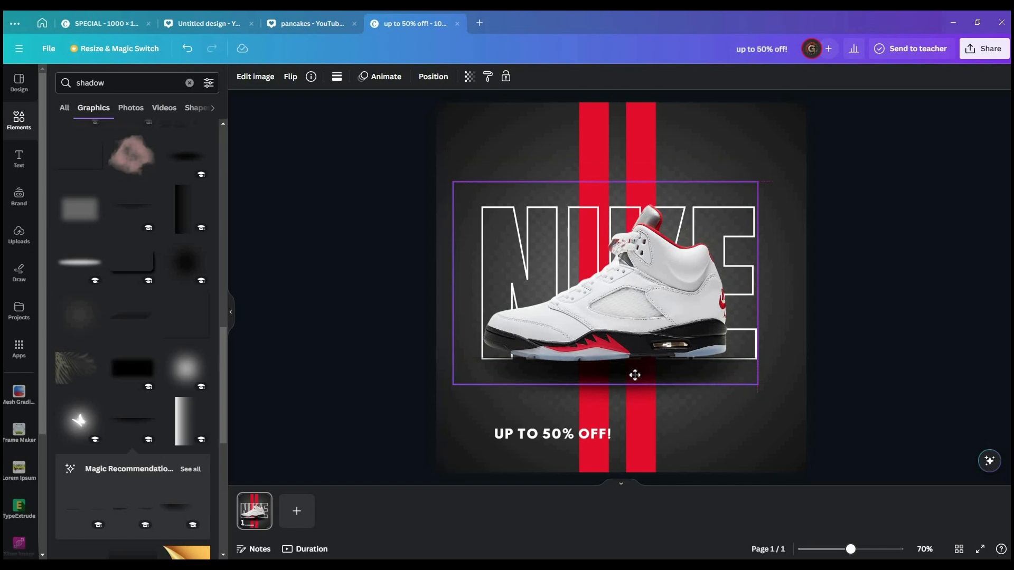
click(895, 341)
click(692, 400)
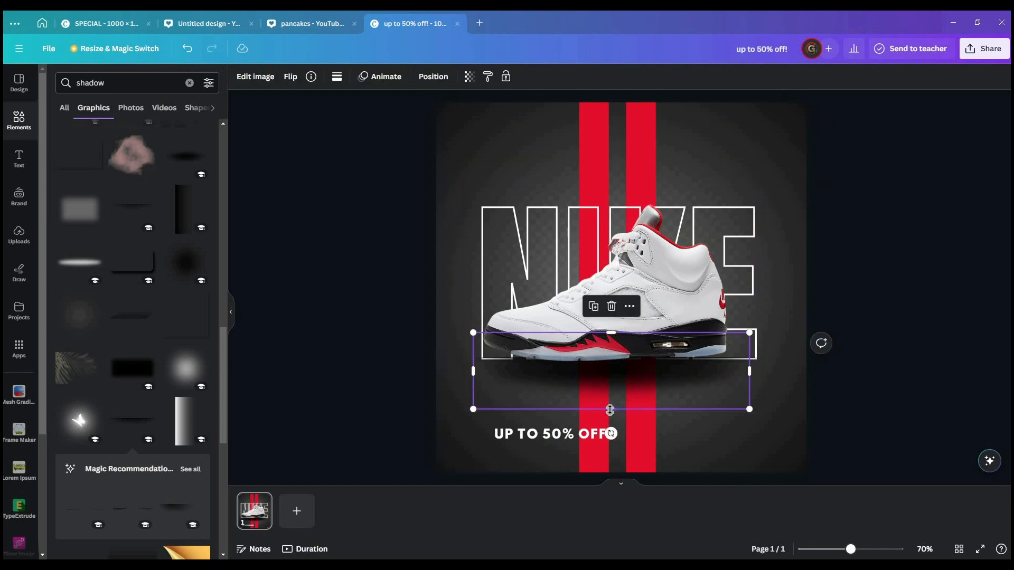
drag(610, 410, 637, 430)
click(948, 342)
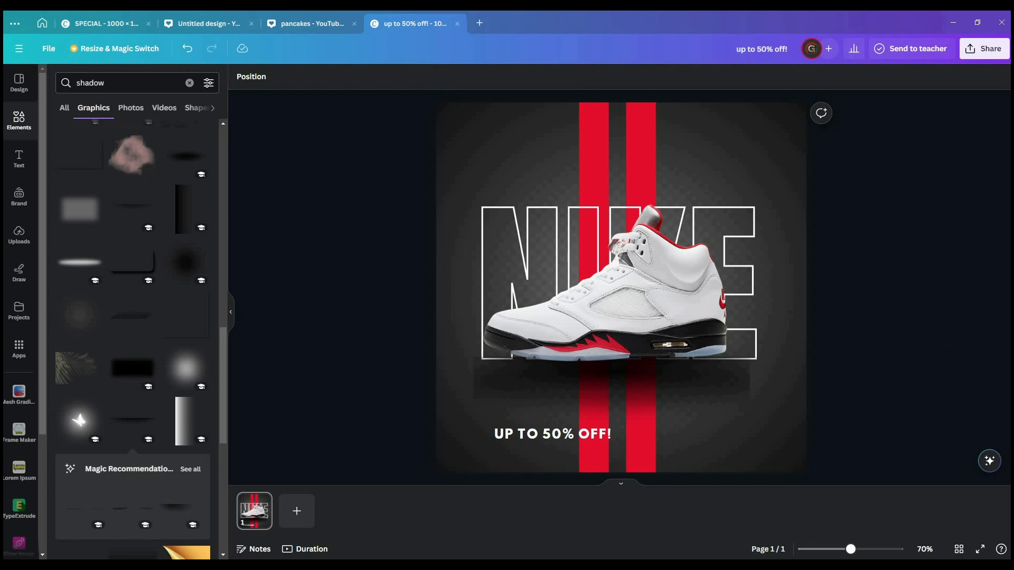
click(480, 384)
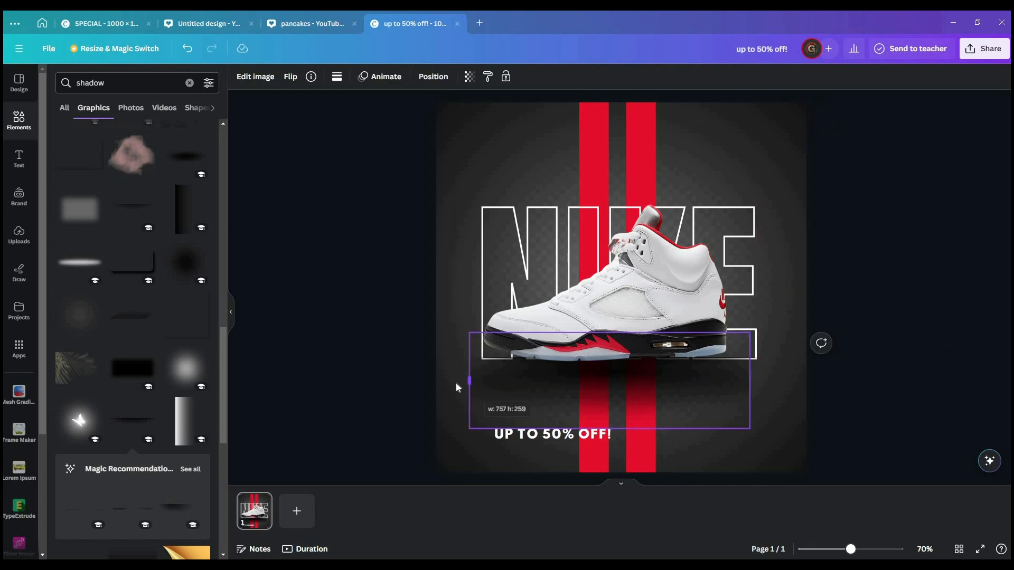
drag(749, 380, 792, 381)
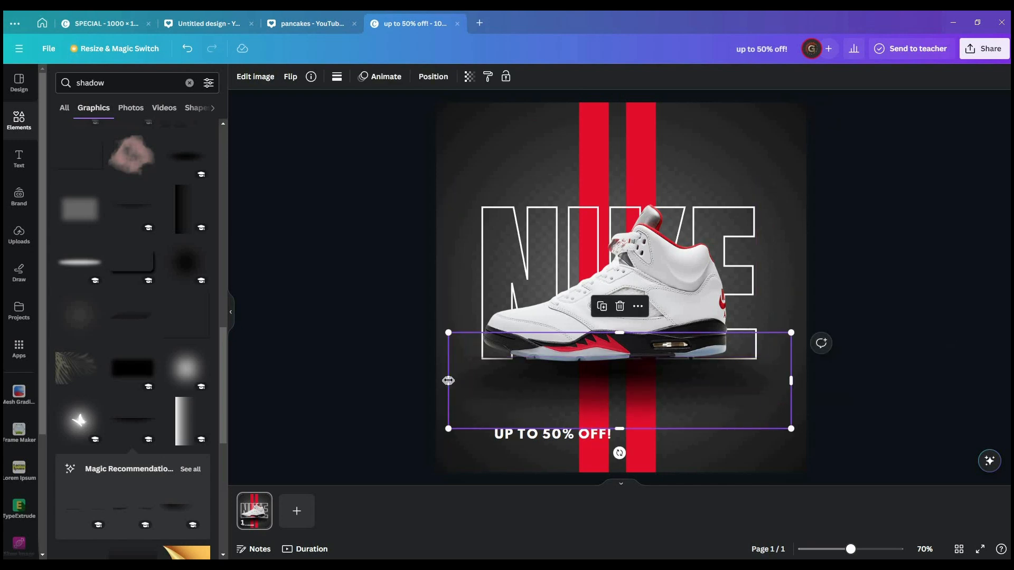
drag(448, 380, 481, 411)
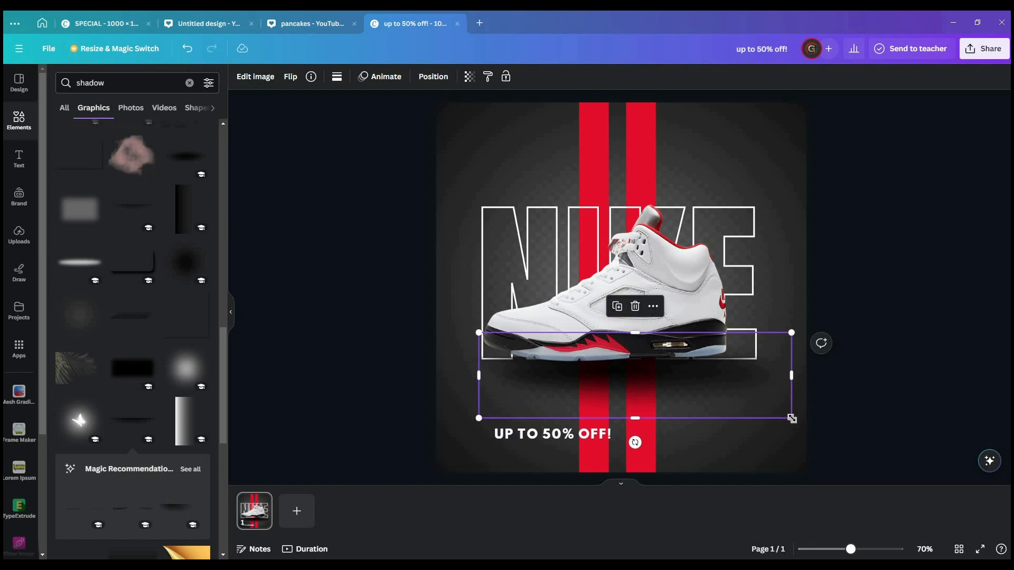
drag(792, 420, 779, 398)
click(908, 376)
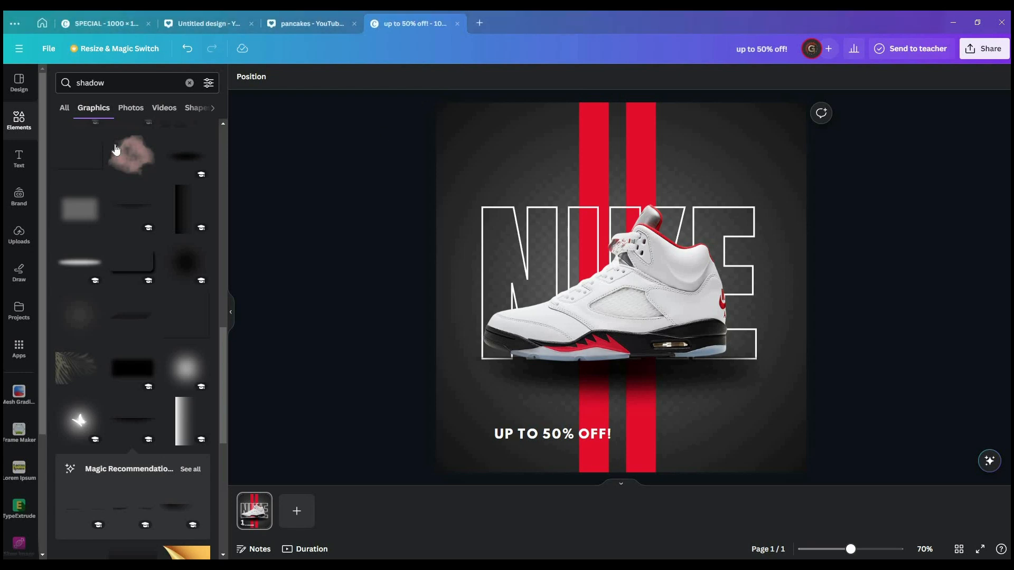
- Add a heading text box reading "NEW ARRAIVAL"
click(22, 168)
click(147, 174)
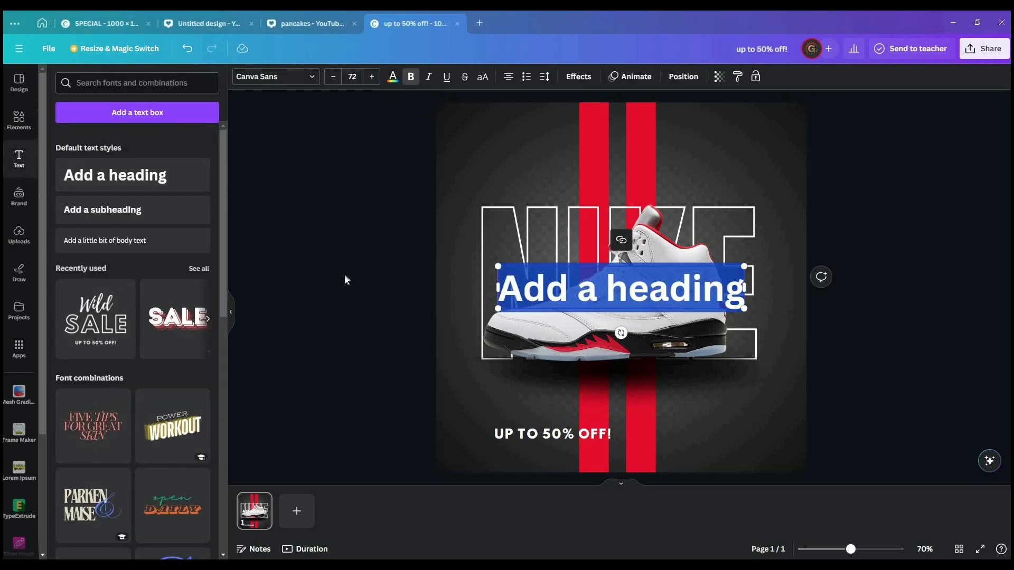
text(NEW ARR)
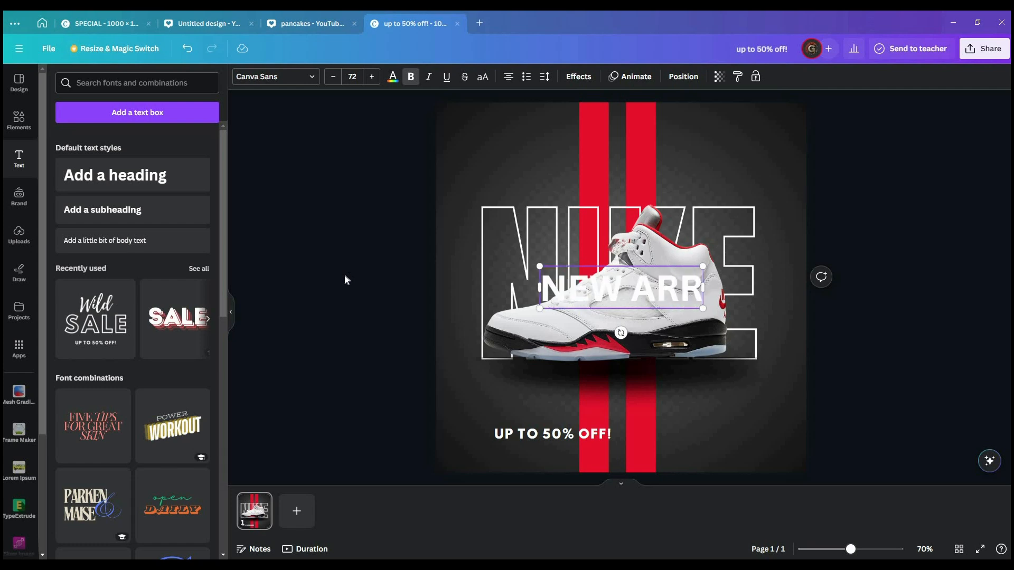
text(AIVAL)
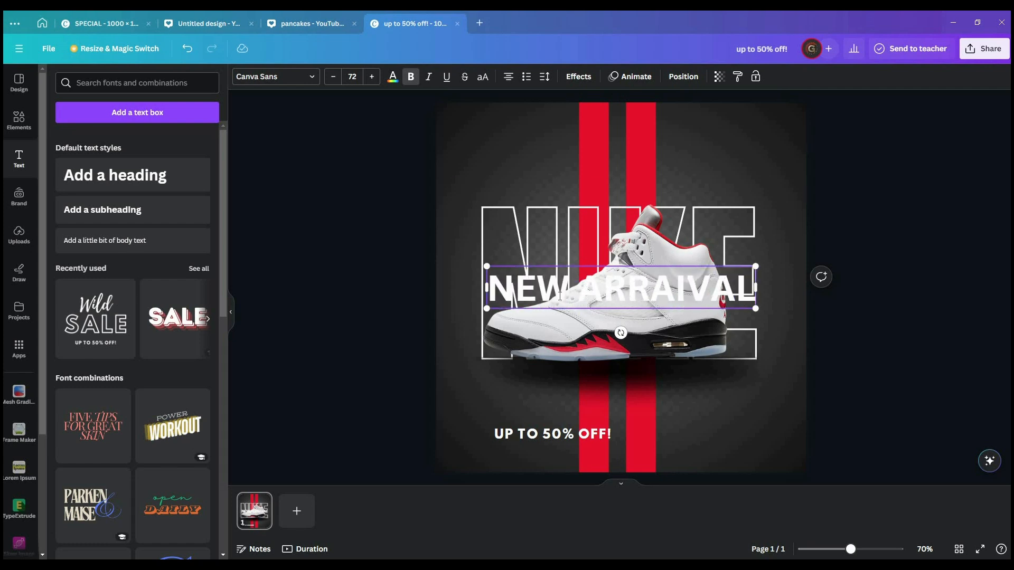
- Scale the NEW ARRAIVAL heading down to font size 32.9 and place it in the design's upper-right corner beside the red stripes
drag(528, 287, 697, 120)
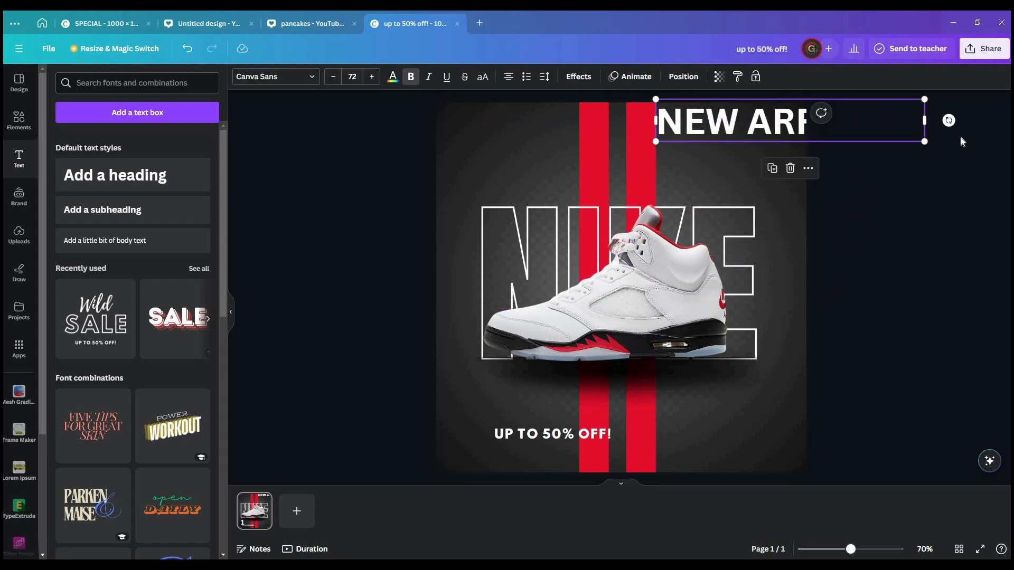
drag(925, 138, 797, 117)
drag(701, 109, 707, 128)
scroll(708, 128, up, 4)
scroll(744, 204, up, 1)
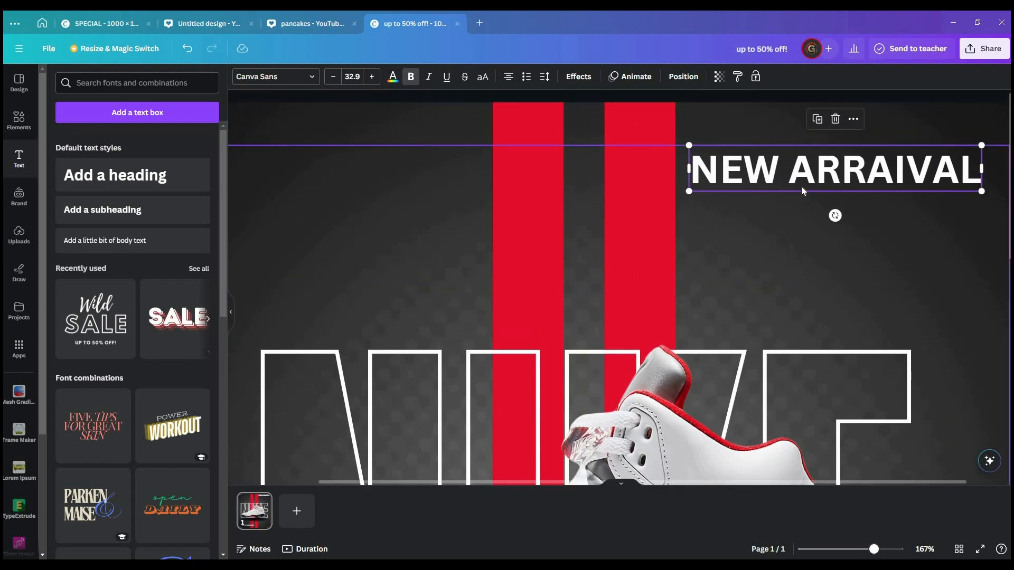
drag(804, 174, 796, 183)
- Try fonts such as Anton, Arimo, Montserrat, HK Modular and Avenir on the NEW ARRAIVAL heading
click(311, 80)
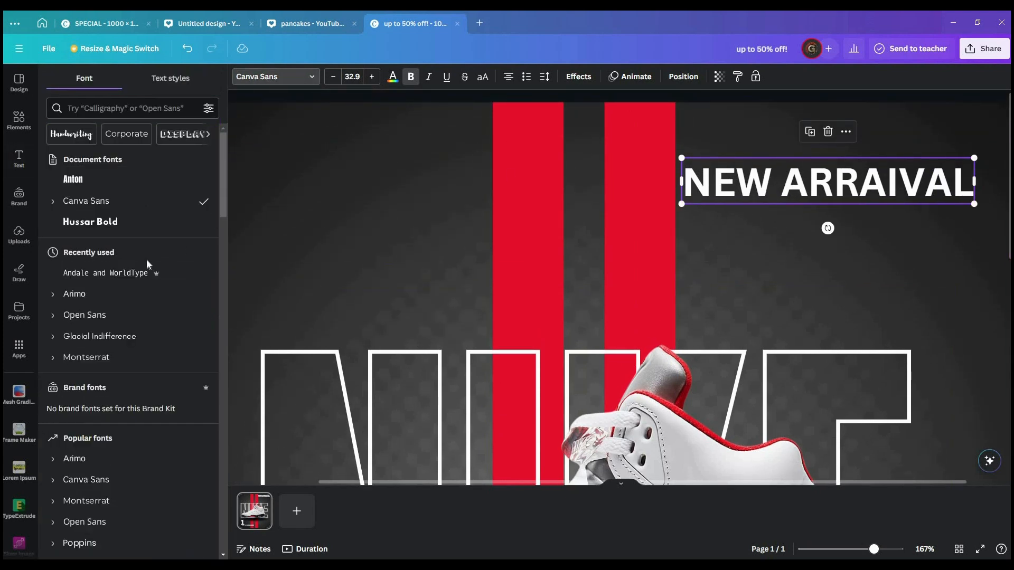
click(74, 180)
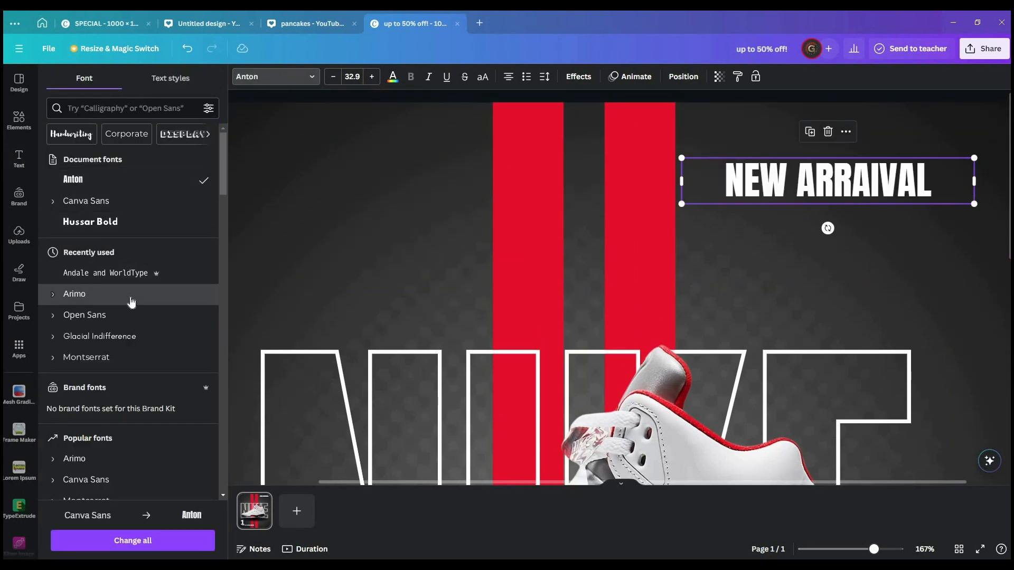
click(125, 336)
scroll(112, 374, down, 2)
click(113, 353)
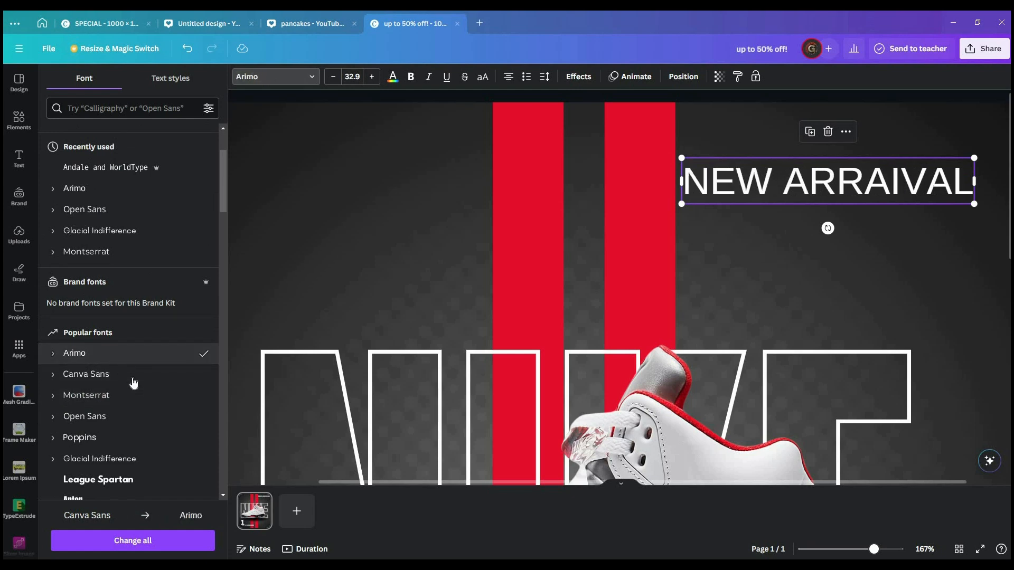
click(113, 374)
click(113, 395)
scroll(113, 473, down, 6)
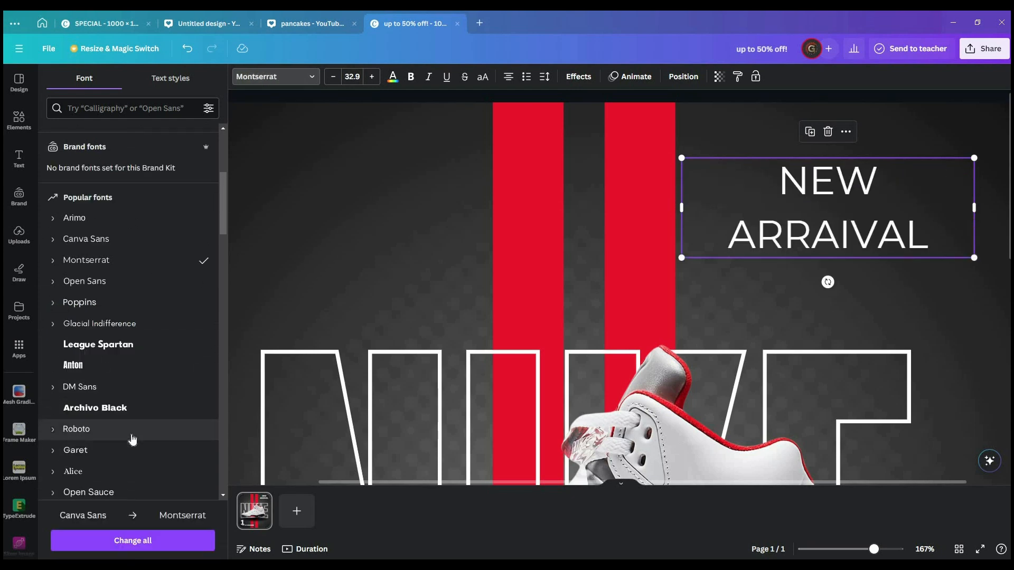
click(142, 376)
scroll(146, 369, down, 8)
click(144, 290)
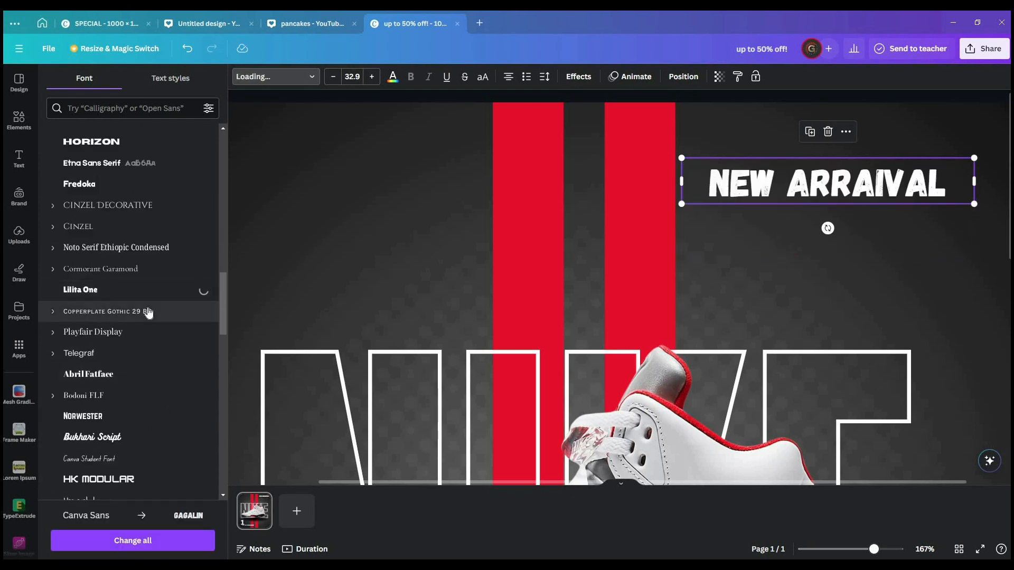
scroll(148, 309, down, 5)
click(122, 218)
scroll(140, 337, down, 10)
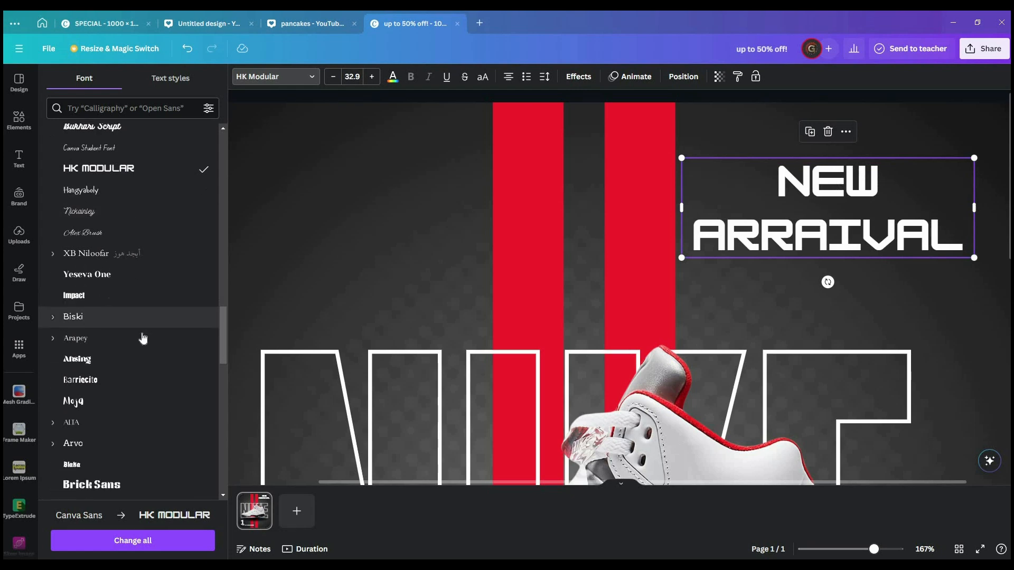
scroll(145, 336, down, 3)
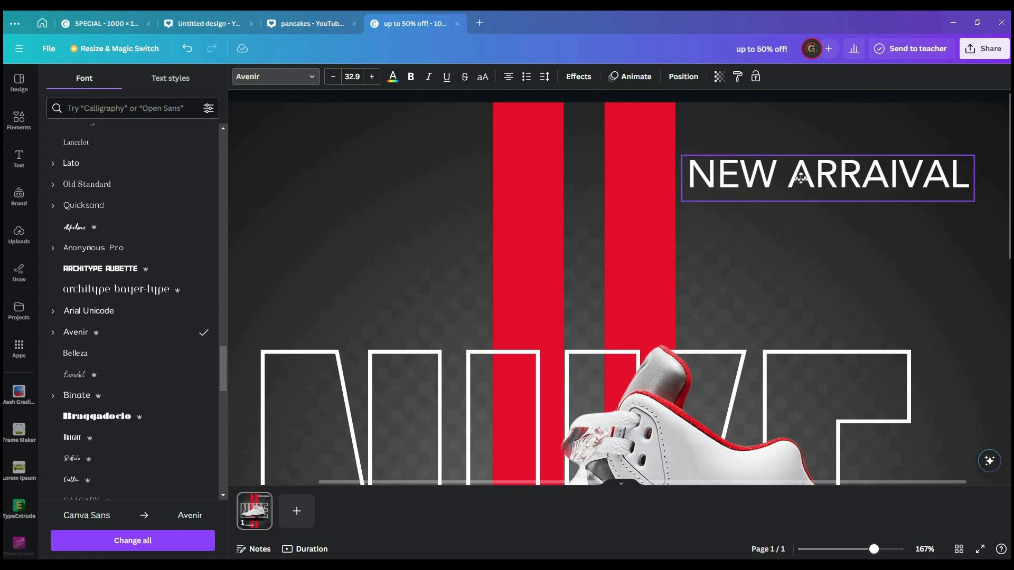
- Try bold Futura on the NEW ARRAIVAL heading, narrow its text box, and align it with the right stripe's outer edge
scroll(175, 391, down, 5)
scroll(169, 389, down, 4)
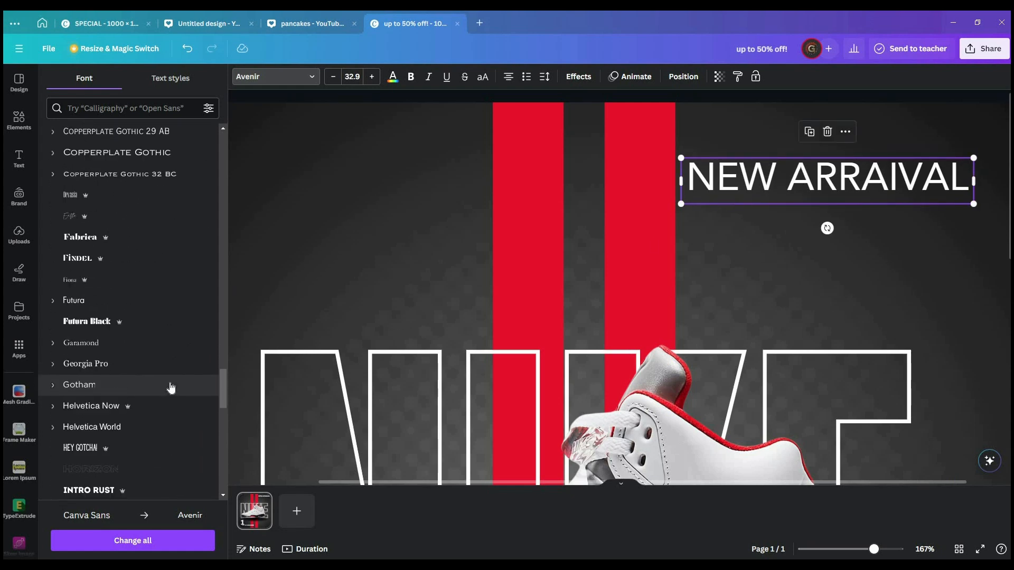
click(113, 306)
drag(821, 187, 825, 179)
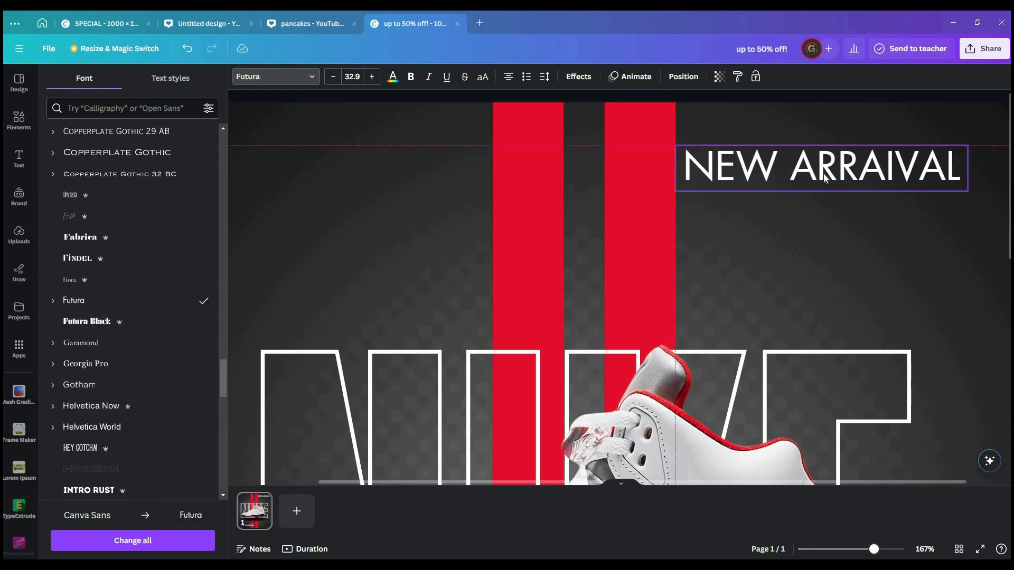
drag(965, 164, 959, 164)
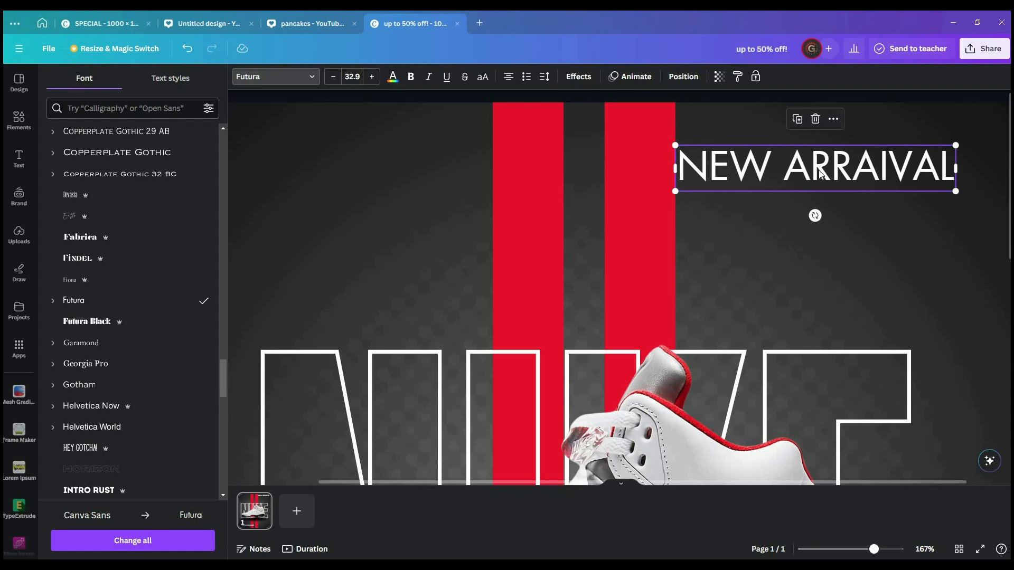
click(411, 77)
drag(790, 174, 788, 176)
- Compare Hey Gotcha!, Helvetica World and Helvetica Now on the NEW ARRAIVAL heading, and settle on the Lovelo font
scroll(138, 401, down, 2)
click(148, 397)
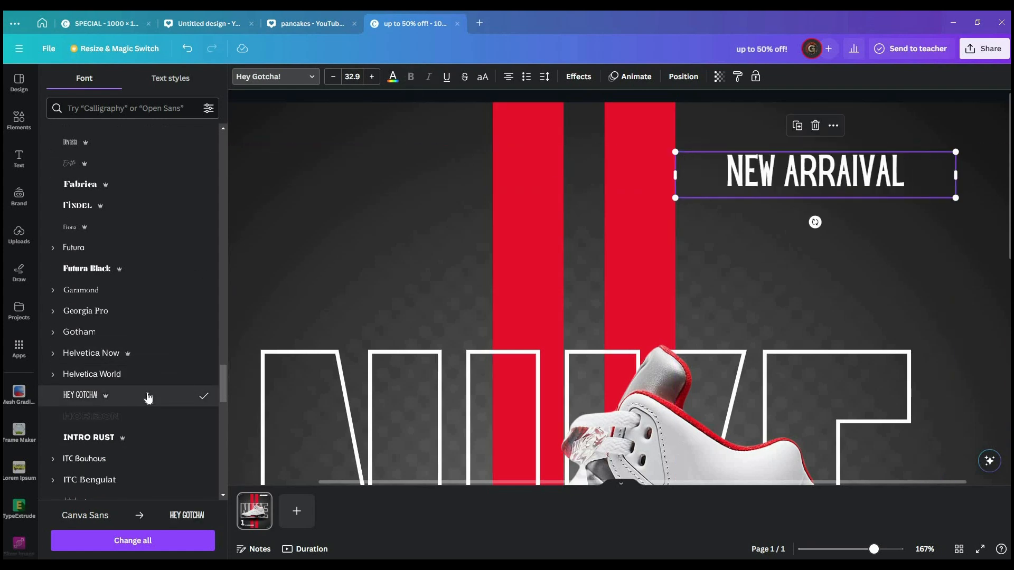
click(147, 375)
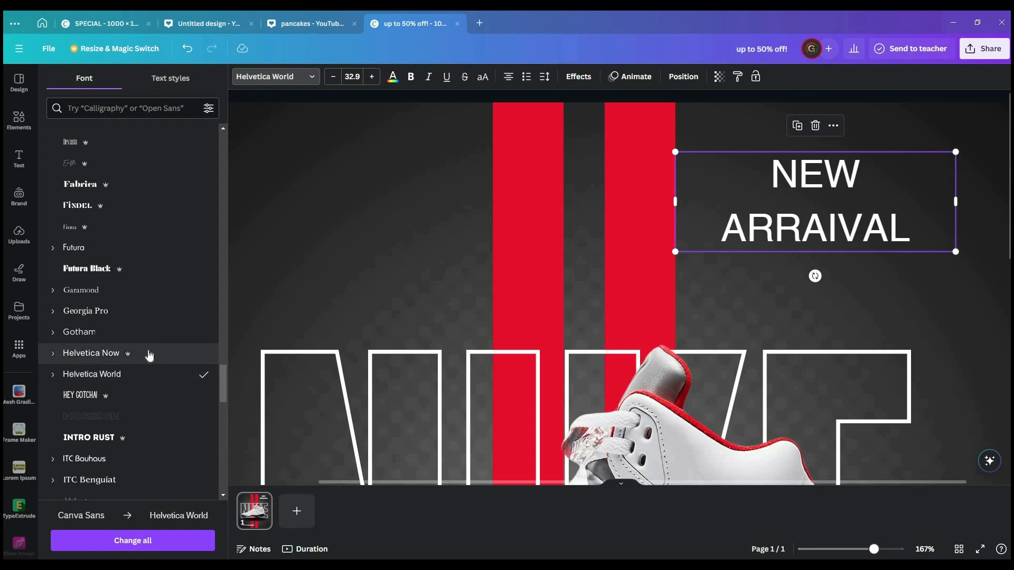
click(150, 353)
scroll(151, 351, down, 5)
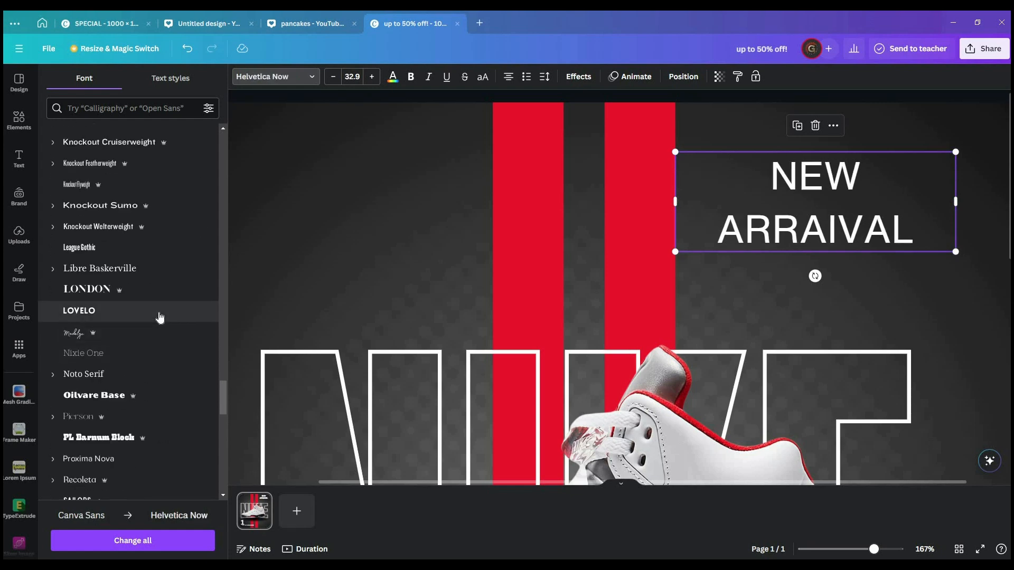
click(158, 315)
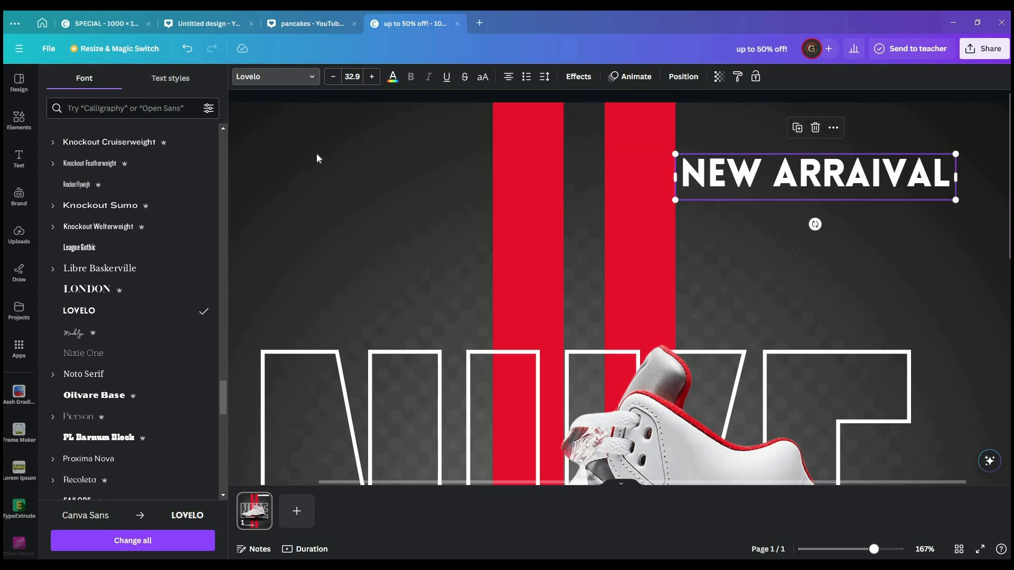
- Search the available apps for "Lorem Ipsum" and open the Lorem Ipsum app
click(19, 349)
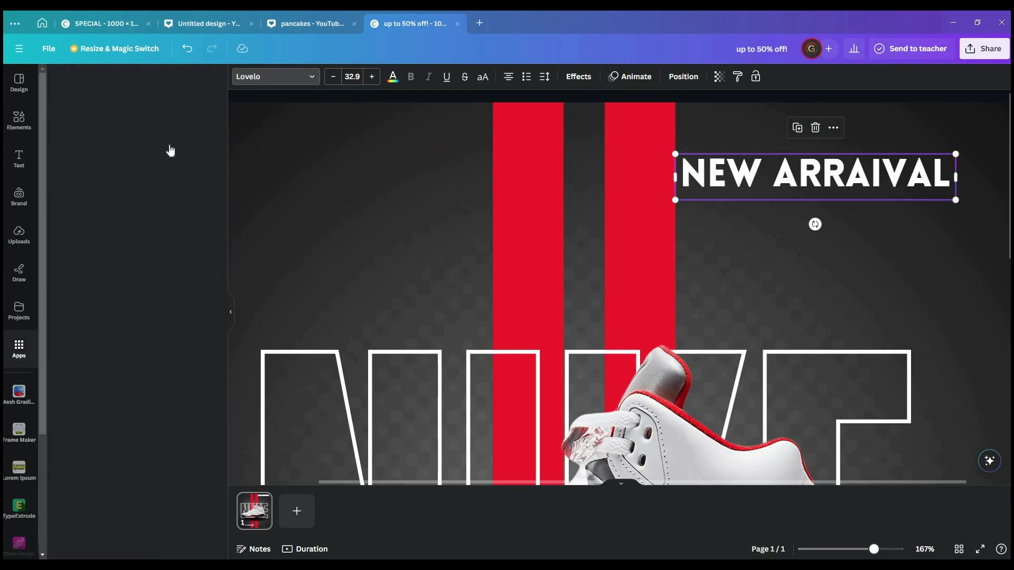
click(123, 83)
text(Lorem)
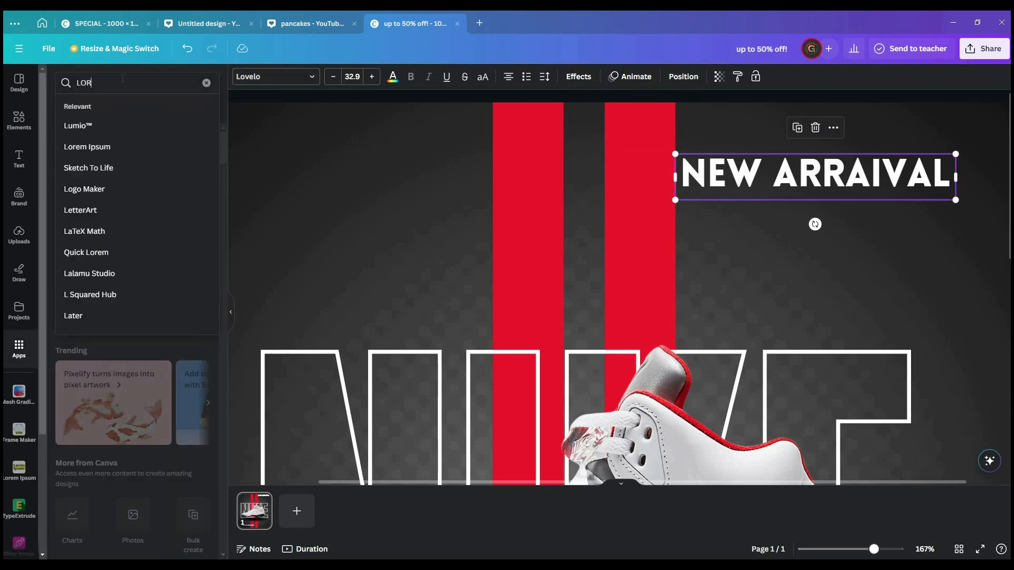
click(106, 129)
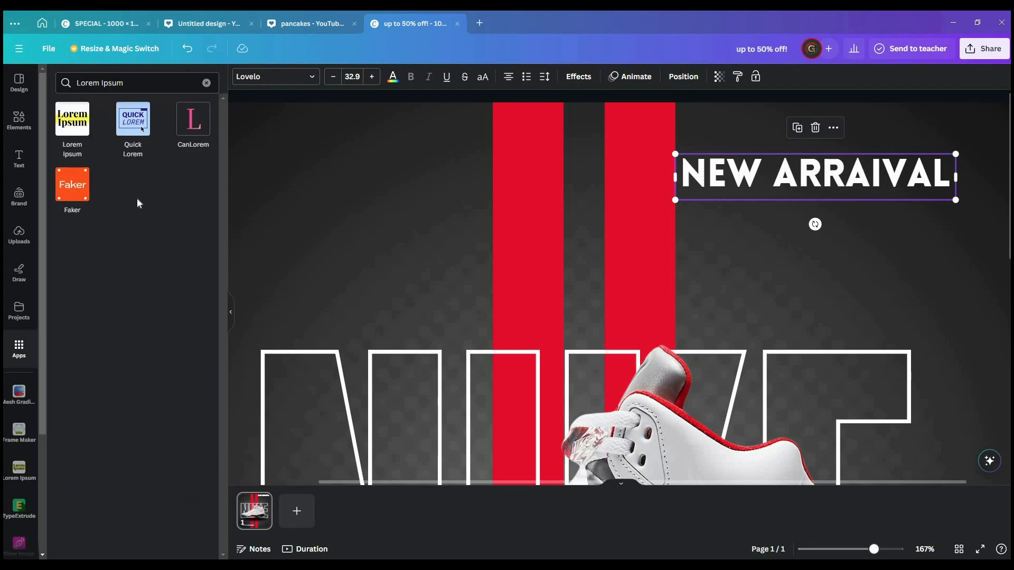
click(65, 118)
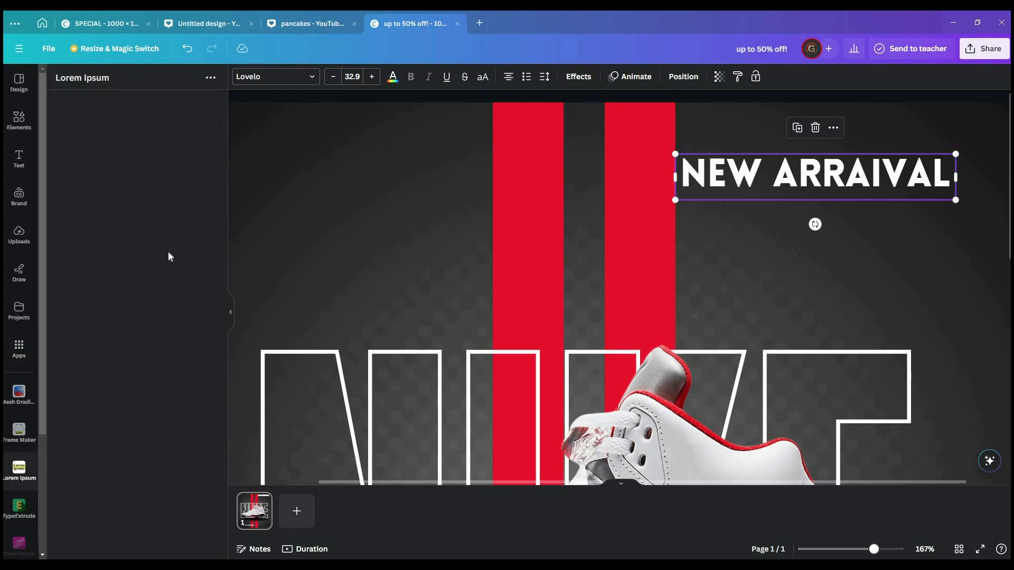
- Generate a lorem ipsum paragraph of 20 words at font size 16
click(211, 78)
click(133, 141)
text(20)
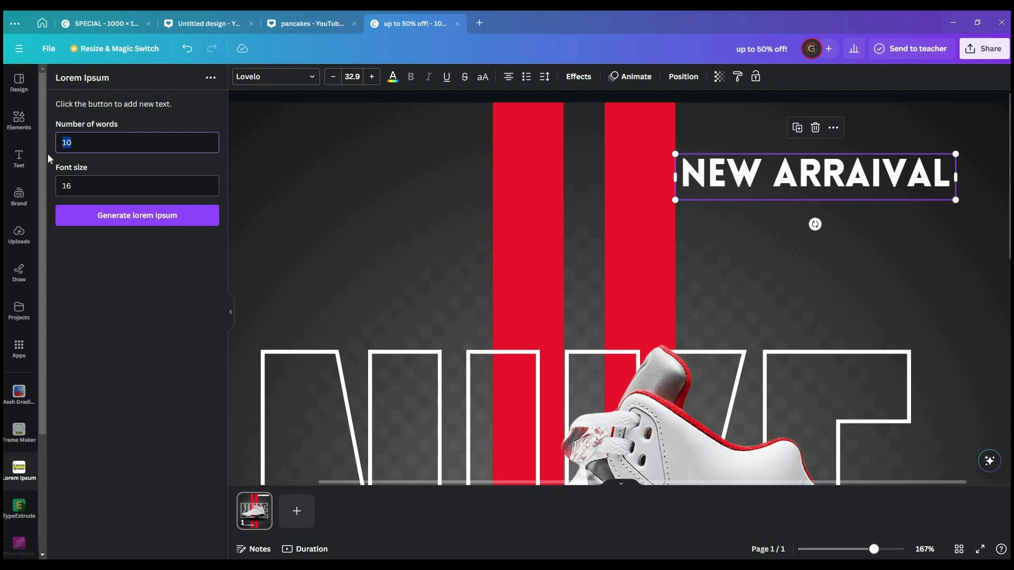
click(147, 216)
- Narrow the placeholder paragraph to wrap over five lines and place it directly below the NEW ARRAIVAL heading
drag(430, 127, 584, 279)
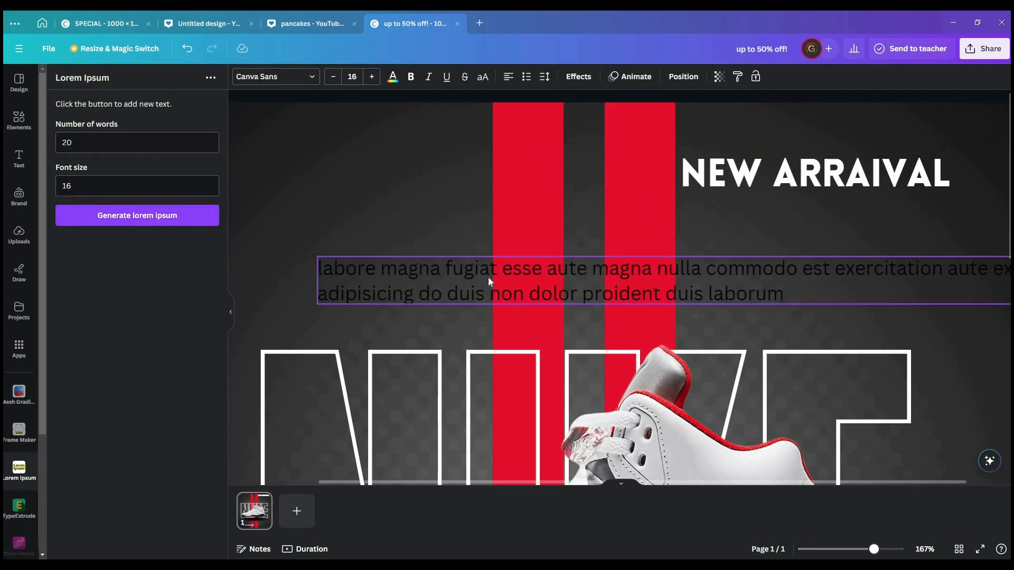
drag(317, 280, 866, 281)
drag(909, 310, 707, 255)
scroll(708, 256, down, 3)
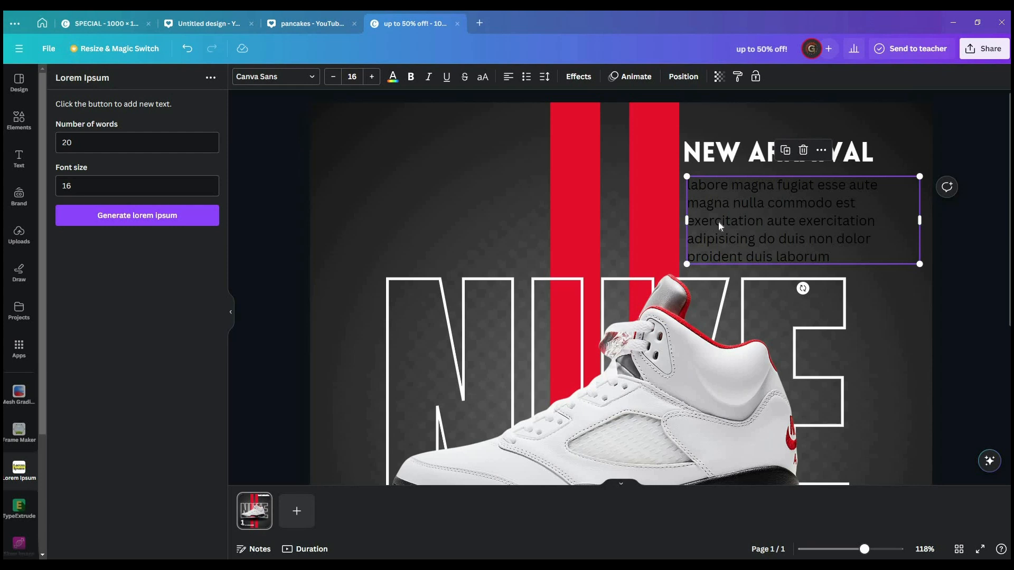
drag(722, 224, 721, 217)
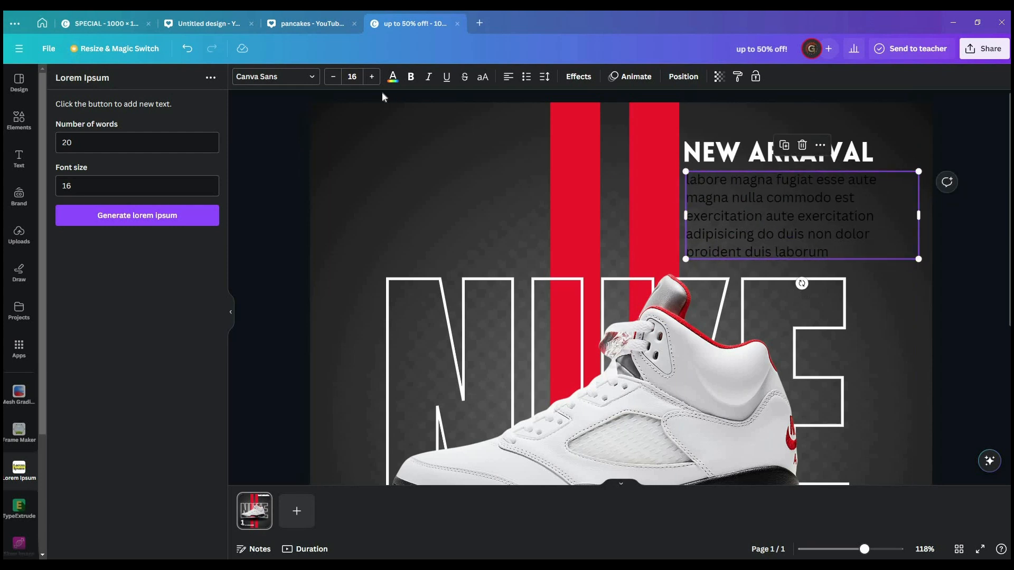
- Set the placeholder paragraph's text colour to white
click(392, 76)
click(142, 141)
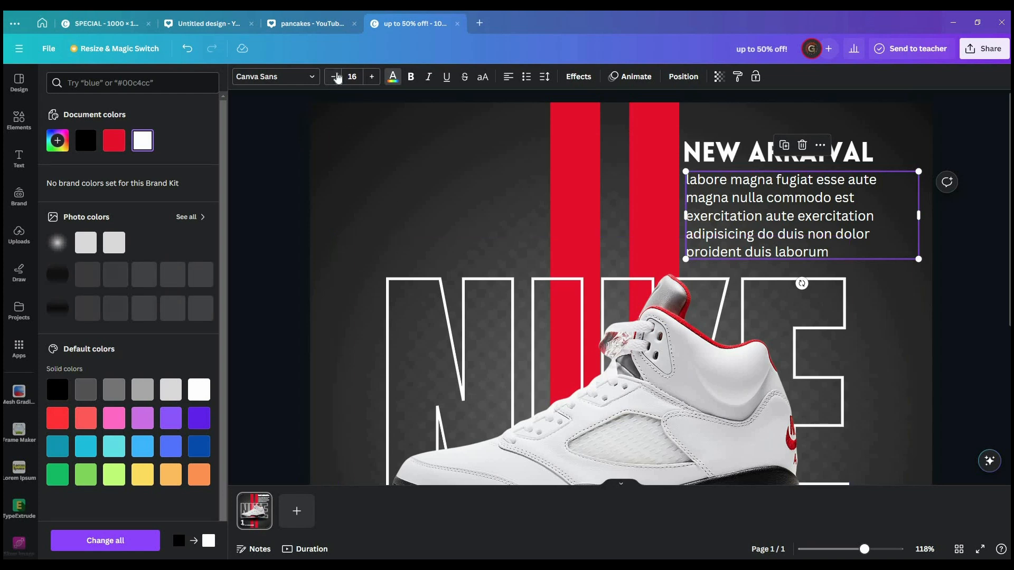
- Set the placeholder paragraph's font size to 12 and align its left edge with the NEW ARRAIVAL heading
click(337, 77)
click(337, 78)
click(337, 77)
click(337, 77)
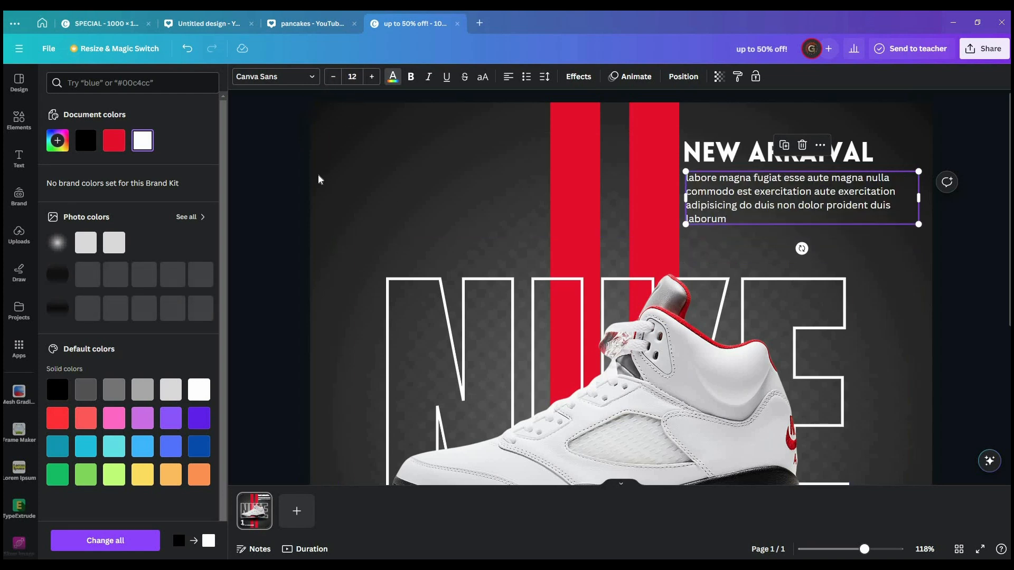
click(241, 218)
click(280, 234)
click(727, 198)
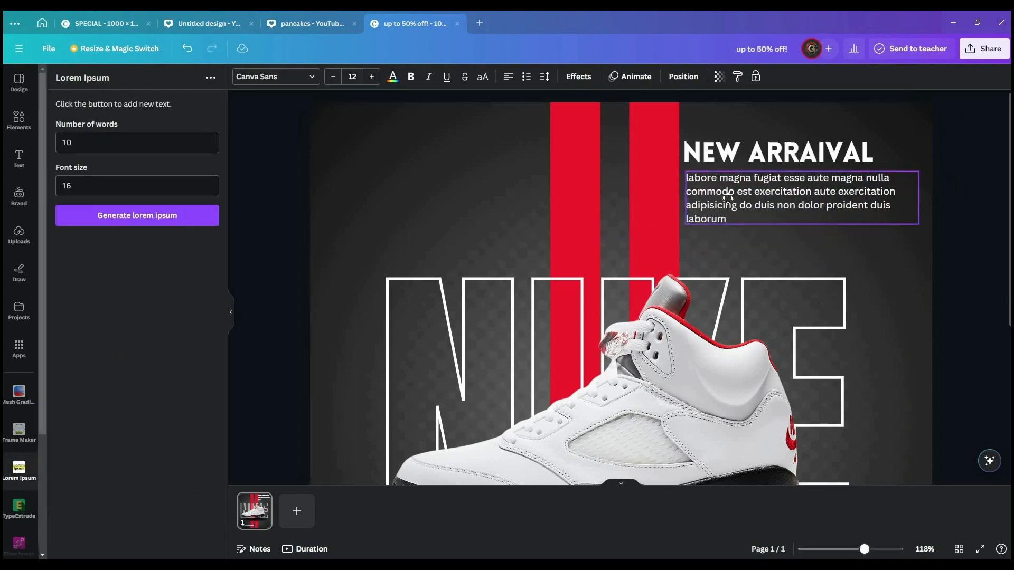
drag(728, 198, 725, 198)
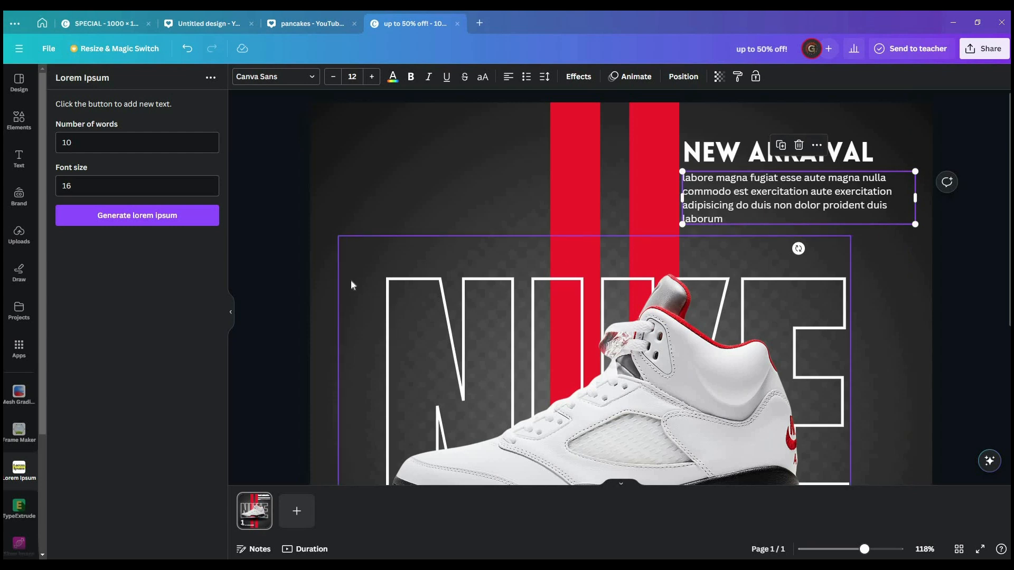
click(296, 283)
- Add the white glow graphic from the shadow search results and place it rotated diagonally at the poster's lower-right corner
scroll(524, 268, down, 3)
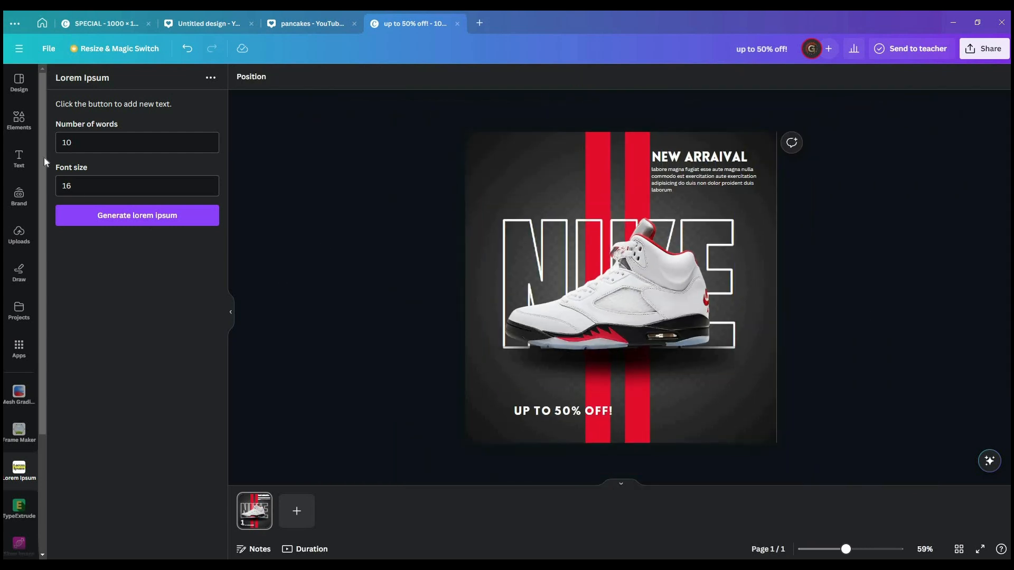
click(19, 121)
scroll(195, 266, down, 10)
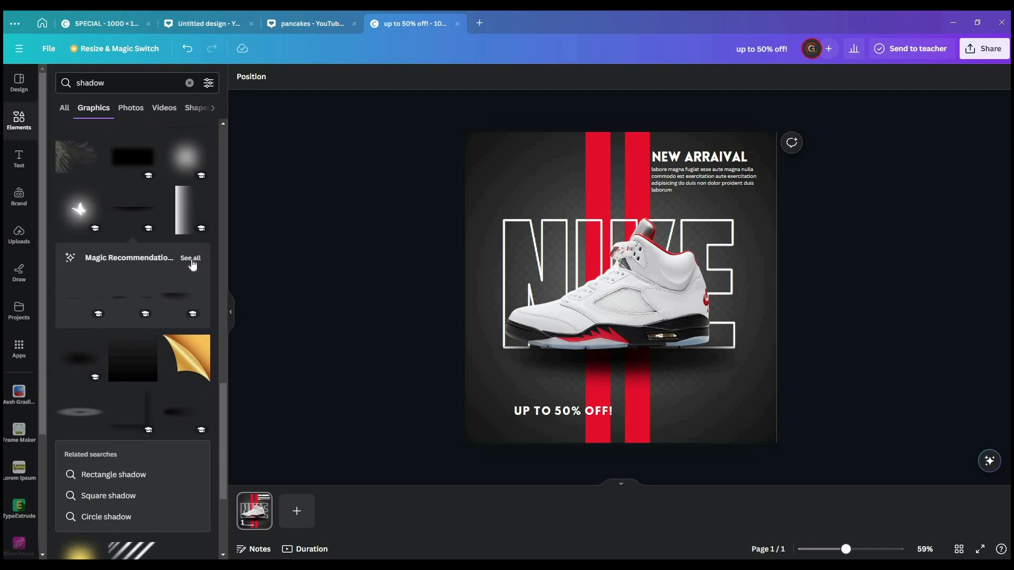
click(89, 255)
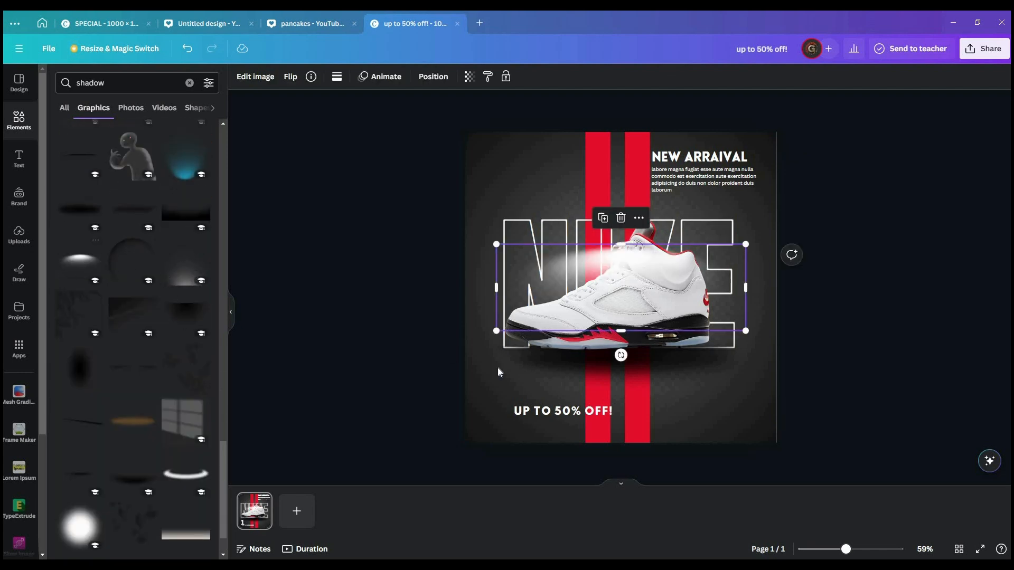
drag(638, 270, 689, 419)
drag(778, 480, 620, 466)
drag(694, 448, 791, 474)
drag(792, 420, 730, 417)
- Flip the white glow vertically, then shrink it slightly and fit it into the poster's lower-right corner
click(290, 77)
click(321, 127)
drag(885, 393, 760, 394)
drag(705, 410, 756, 410)
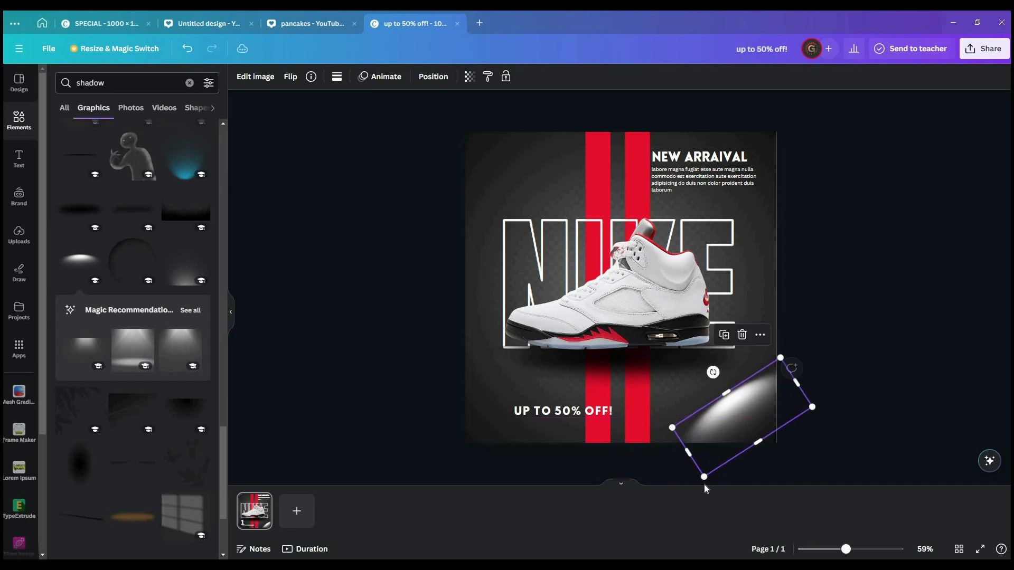
drag(700, 485, 723, 458)
drag(724, 423, 714, 429)
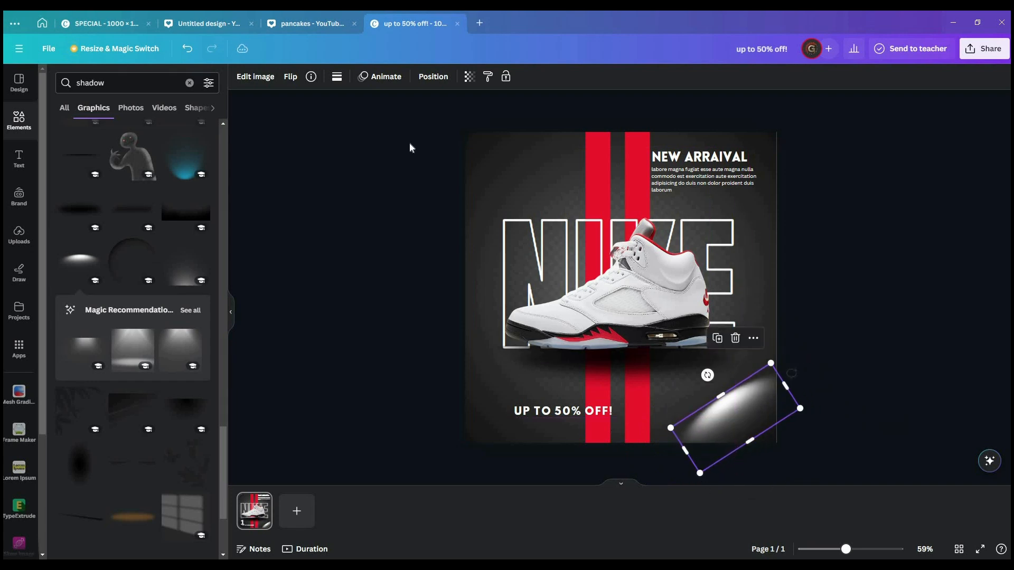
- Set the corner glow's transparency to 30 and enlarge it slightly over the poster's lower-right corner
click(468, 77)
drag(403, 121, 396, 123)
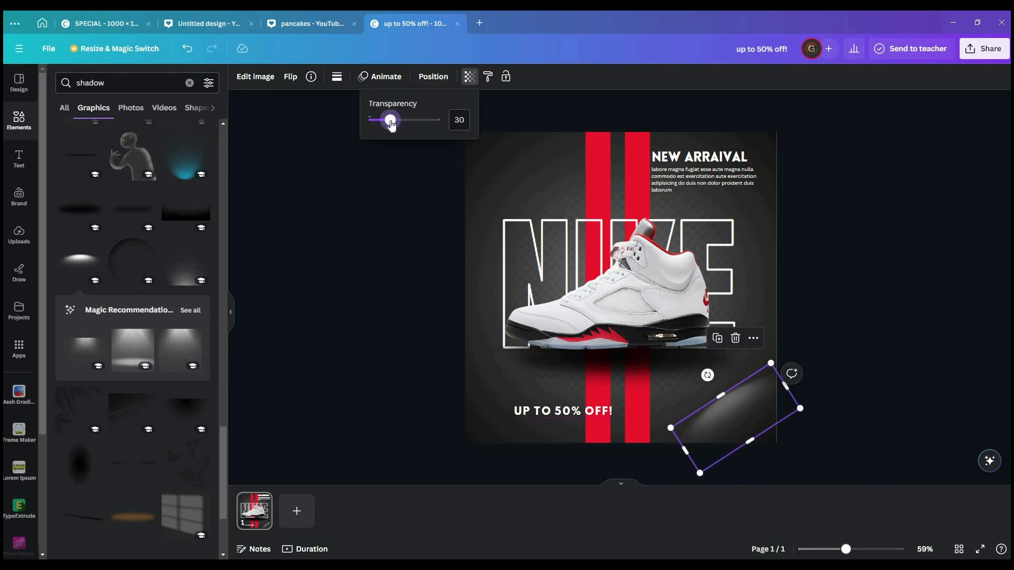
click(397, 214)
drag(730, 410, 723, 398)
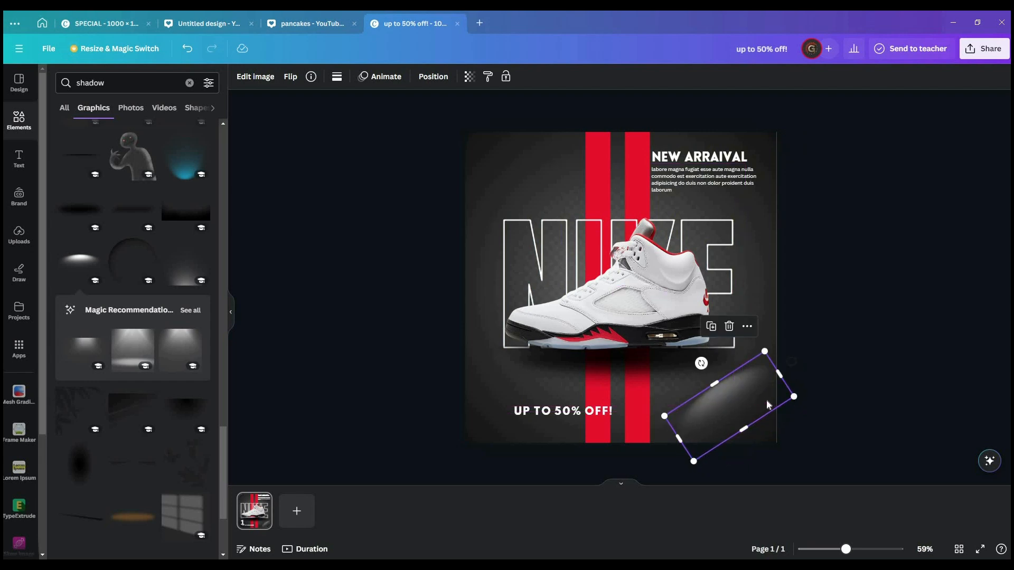
drag(794, 396, 833, 407)
click(946, 325)
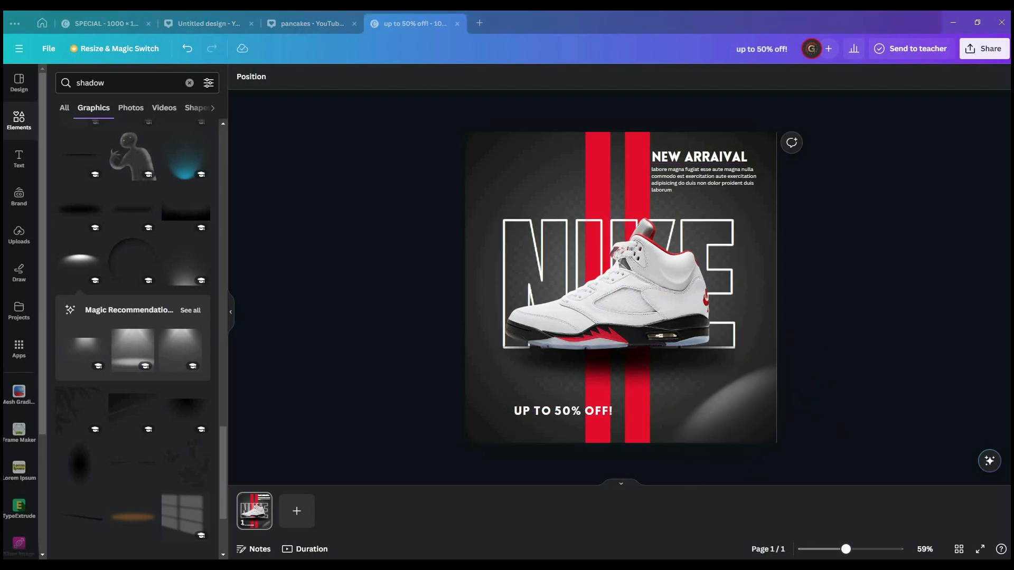
- Duplicate the lower-right glow to the poster's upper-left corner and flip the copy vertically
click(756, 398)
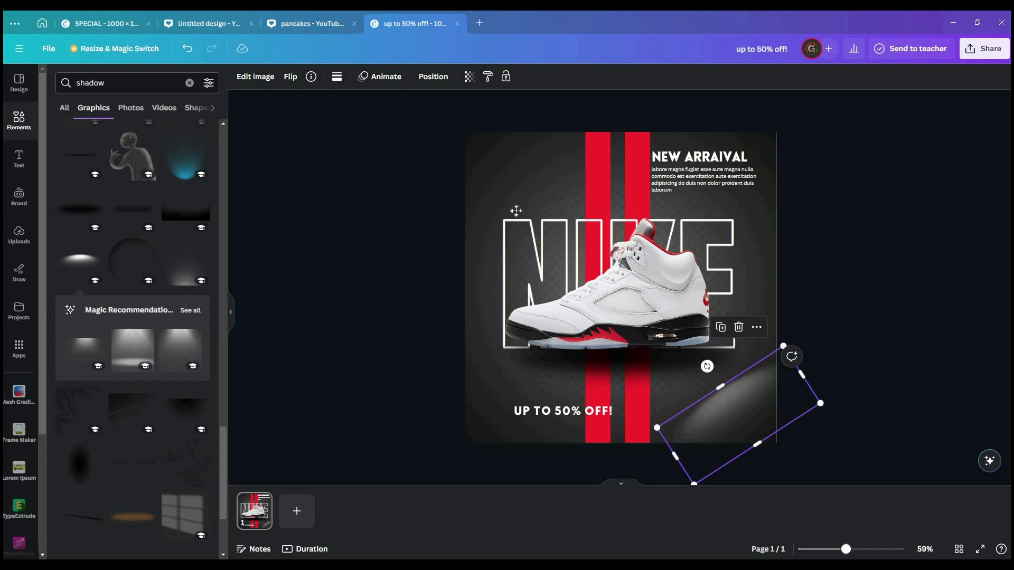
drag(756, 398, 556, 167)
click(296, 78)
click(328, 125)
click(433, 77)
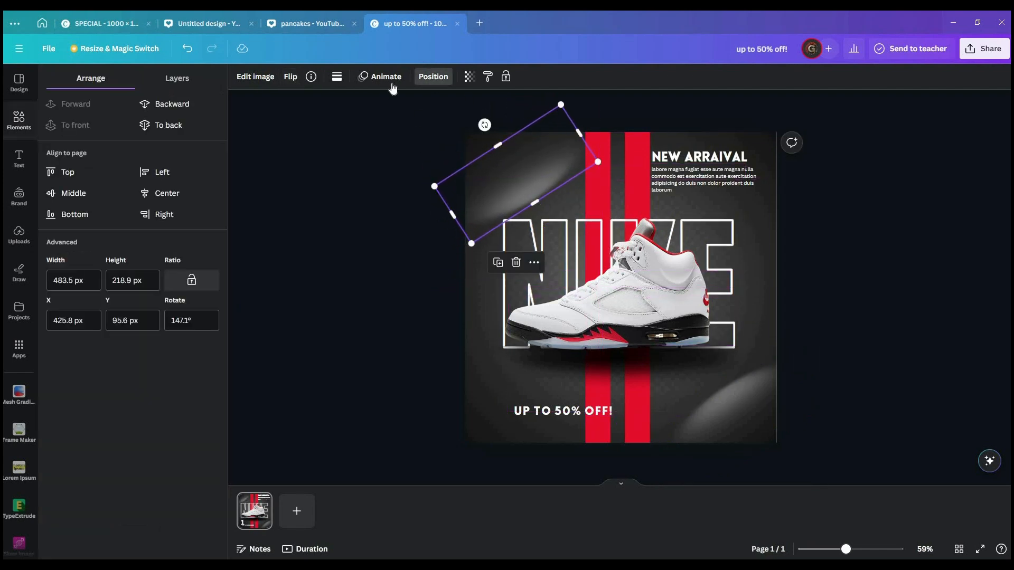
- Set the upper-left glow's transparency to 21 and move it further into the corner
click(469, 76)
drag(391, 118, 385, 117)
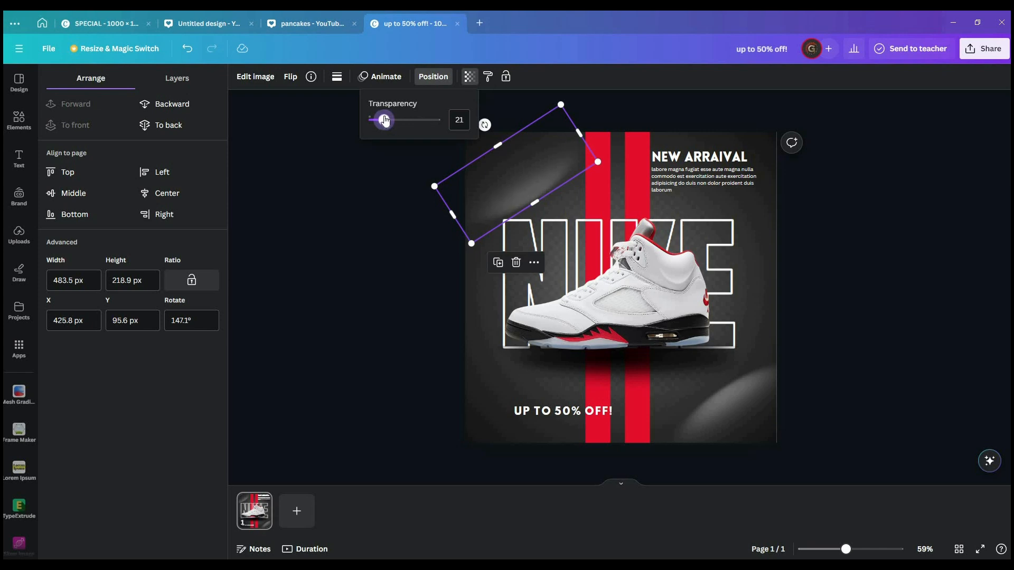
drag(530, 181, 509, 166)
click(352, 262)
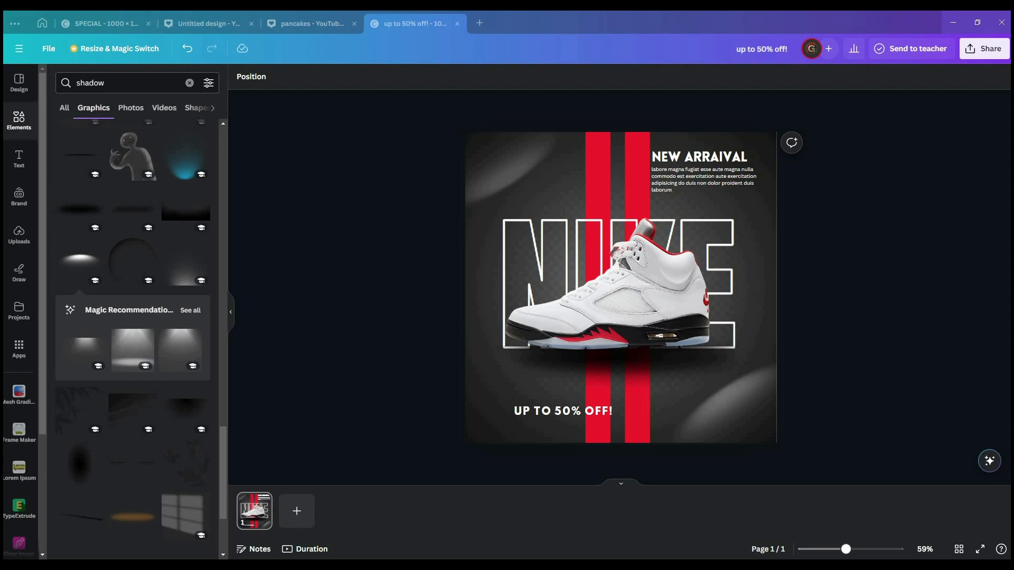
- Search the elements for "NIKE LOGO" and look through all the graphics results for a suitable logo
click(17, 127)
click(167, 80)
text(NIKE)
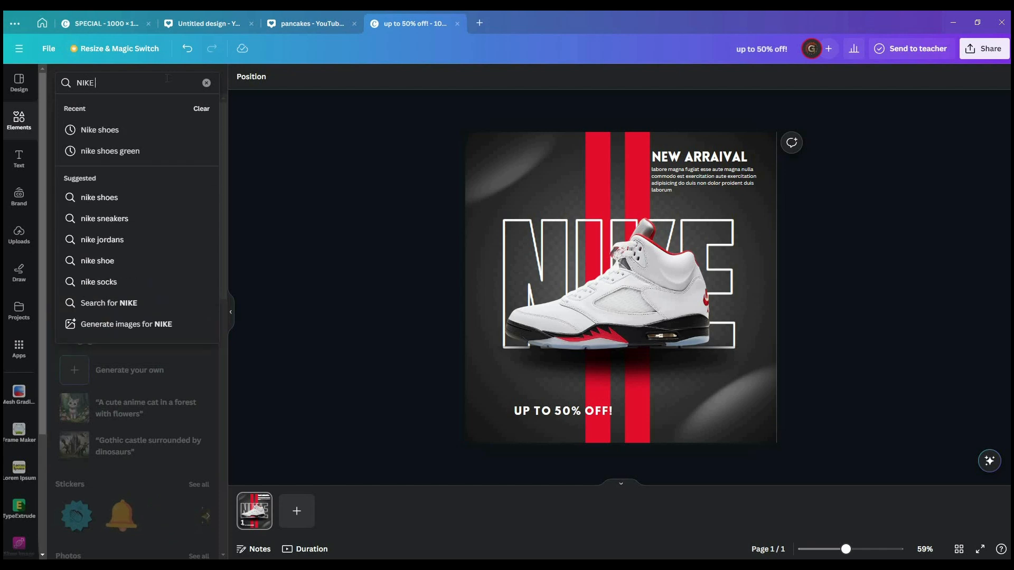
text( LOGO)
key(Return)
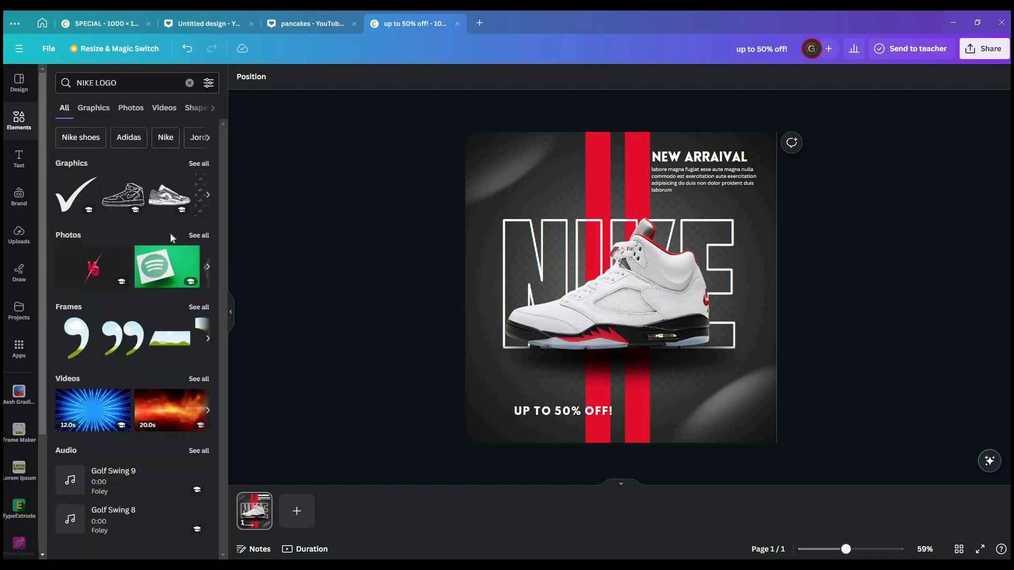
click(200, 165)
scroll(189, 233, down, 6)
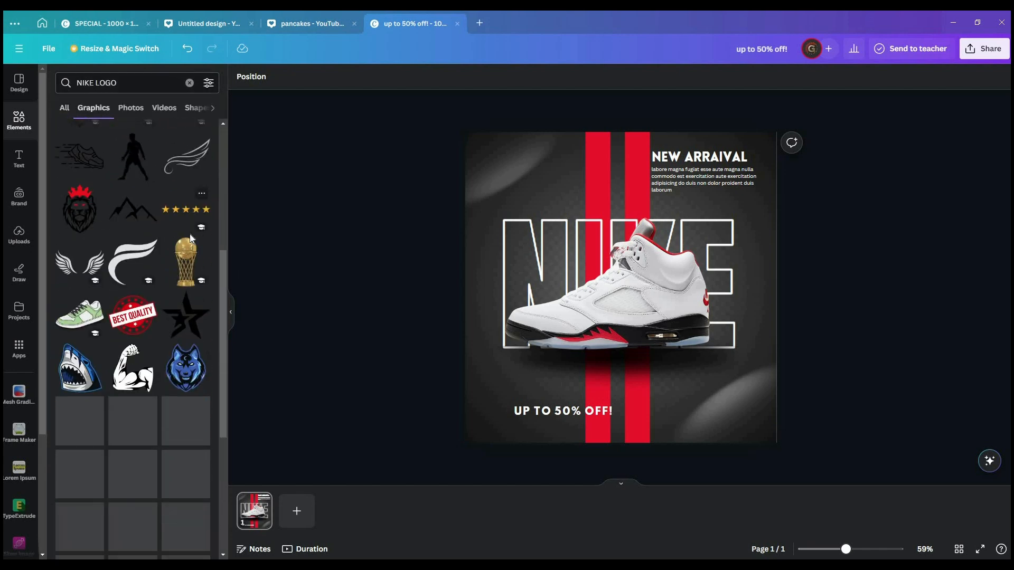
scroll(190, 239, down, 10)
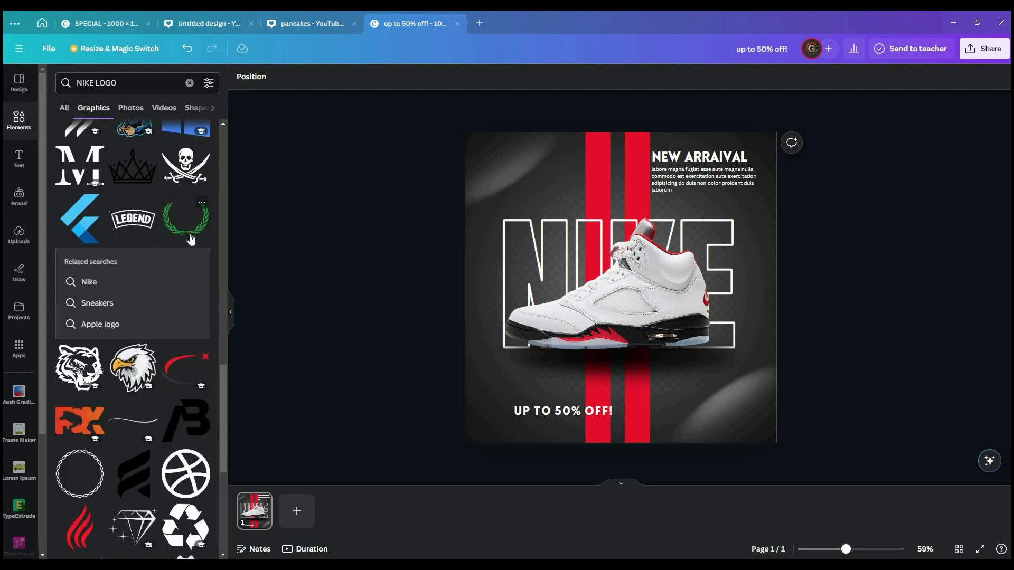
scroll(190, 239, down, 10)
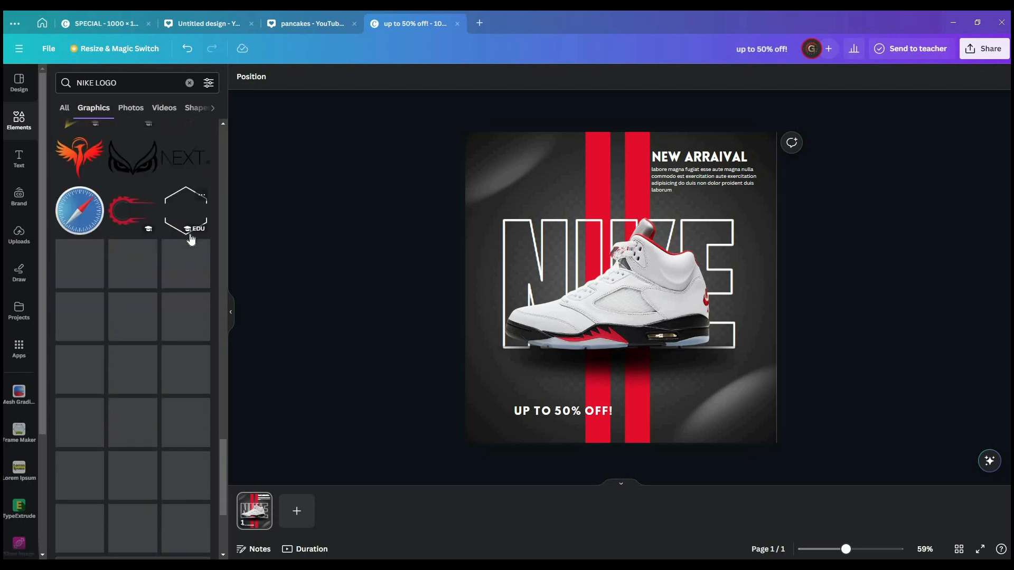
scroll(178, 221, down, 3)
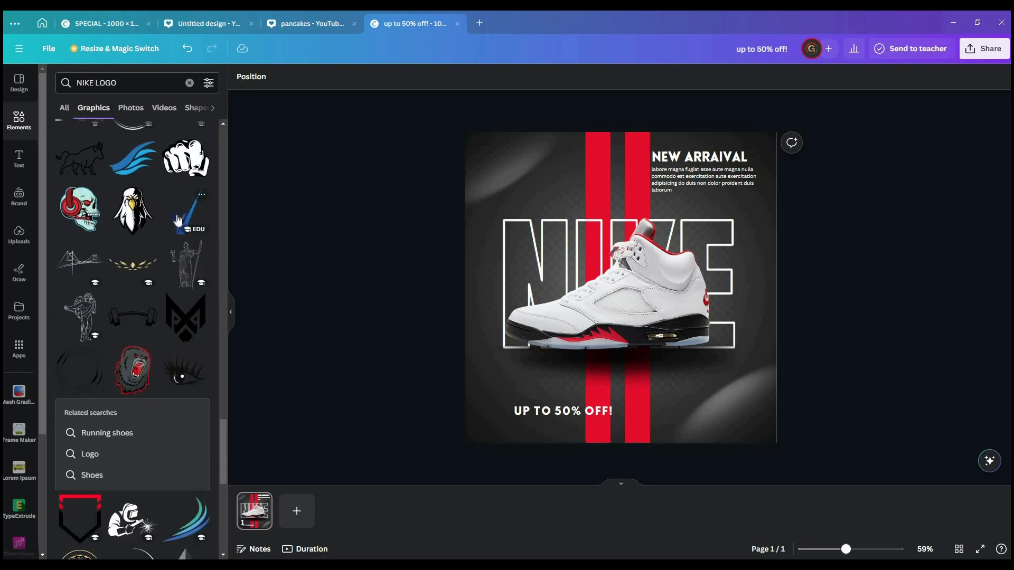
scroll(178, 221, down, 9)
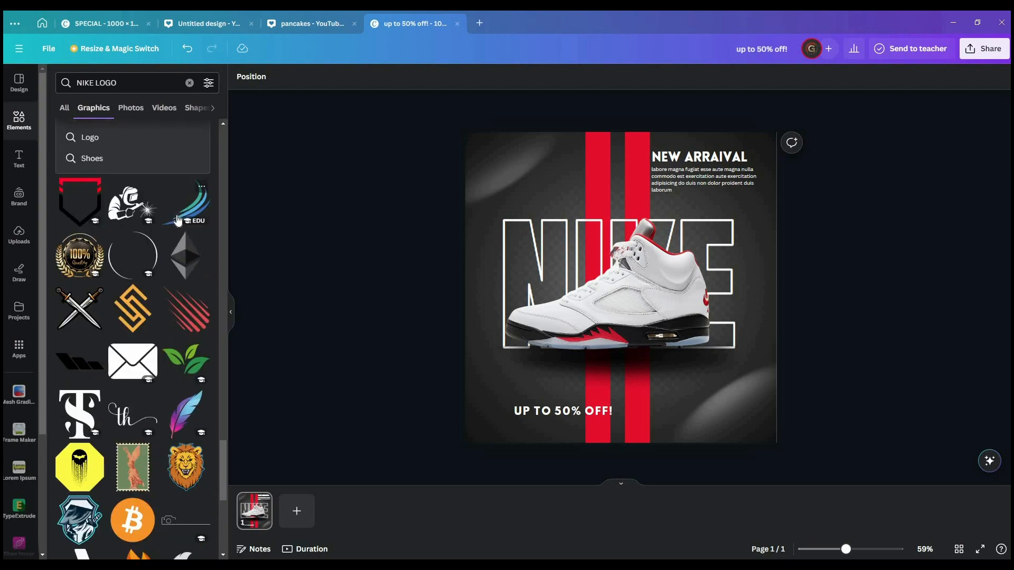
scroll(178, 220, down, 10)
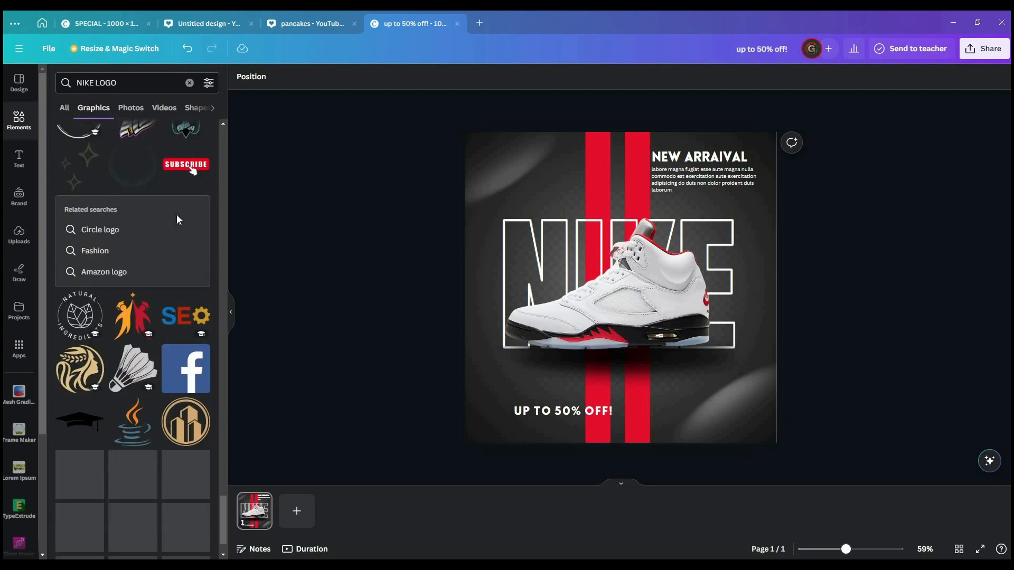
- Change the element search to the recent term "Nike shoes"
click(130, 82)
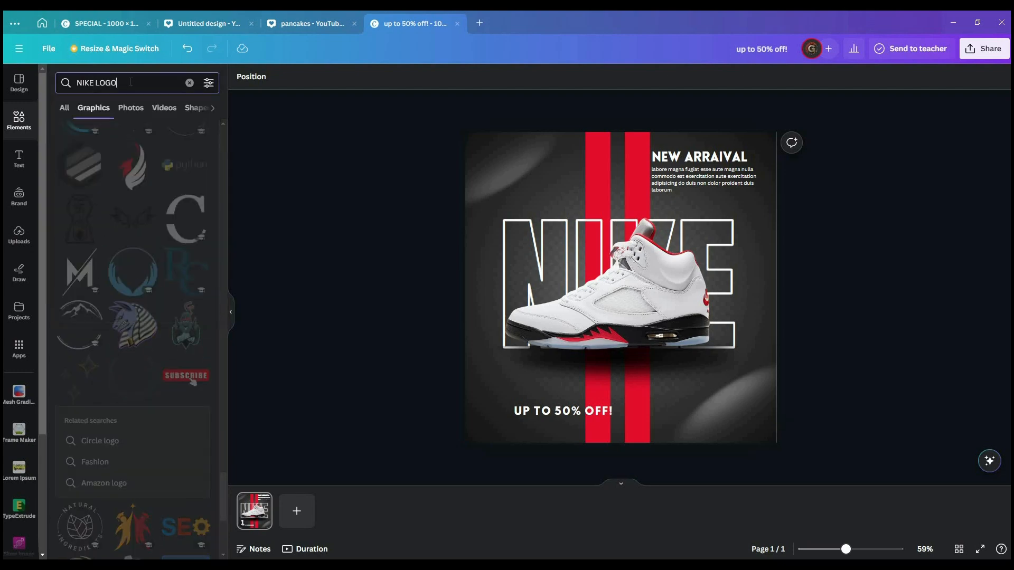
key(BackSpace)
key(BackSpace)
key(BackSpace)
key(BackSpace)
key(BackSpace)
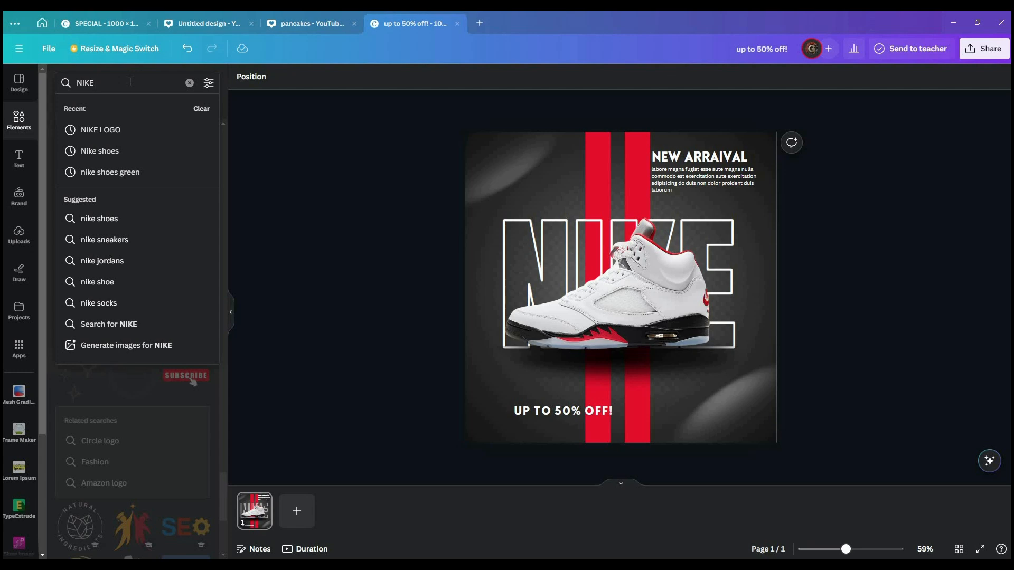
click(142, 151)
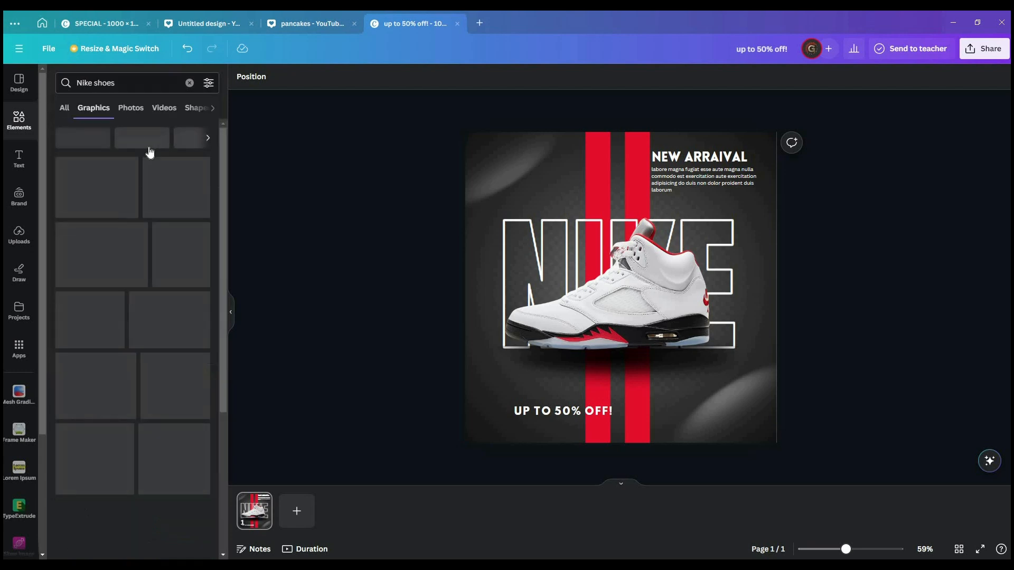
- Search the elements for "Nike LOGO" and look through the photo results for a usable logo
click(138, 81)
key(BackSpace)
key(BackSpace)
key(BackSpace)
key(BackSpace)
key(BackSpace)
text(LO)
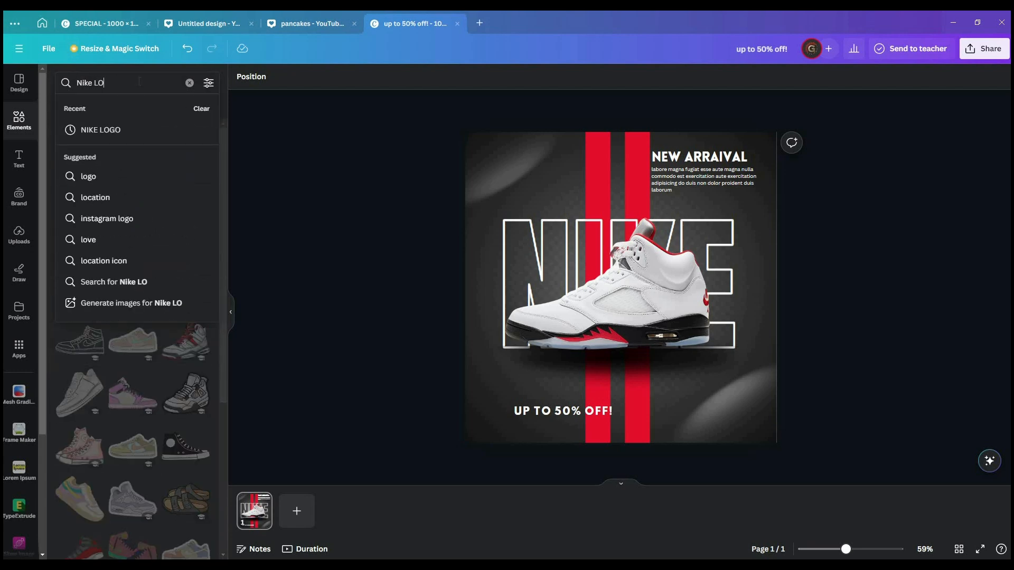
text(GO)
key(Return)
click(131, 108)
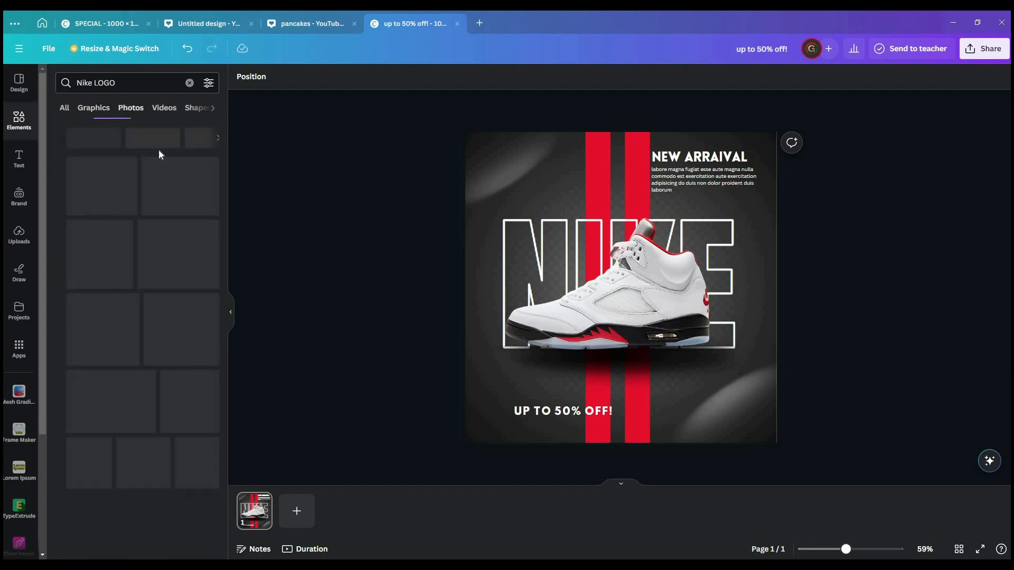
scroll(195, 211, down, 10)
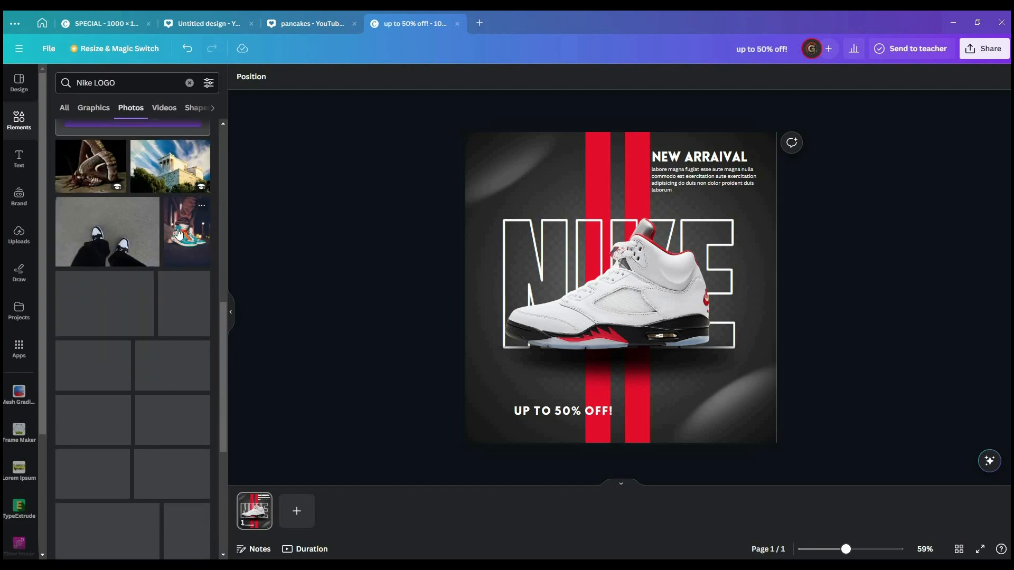
scroll(180, 232, down, 6)
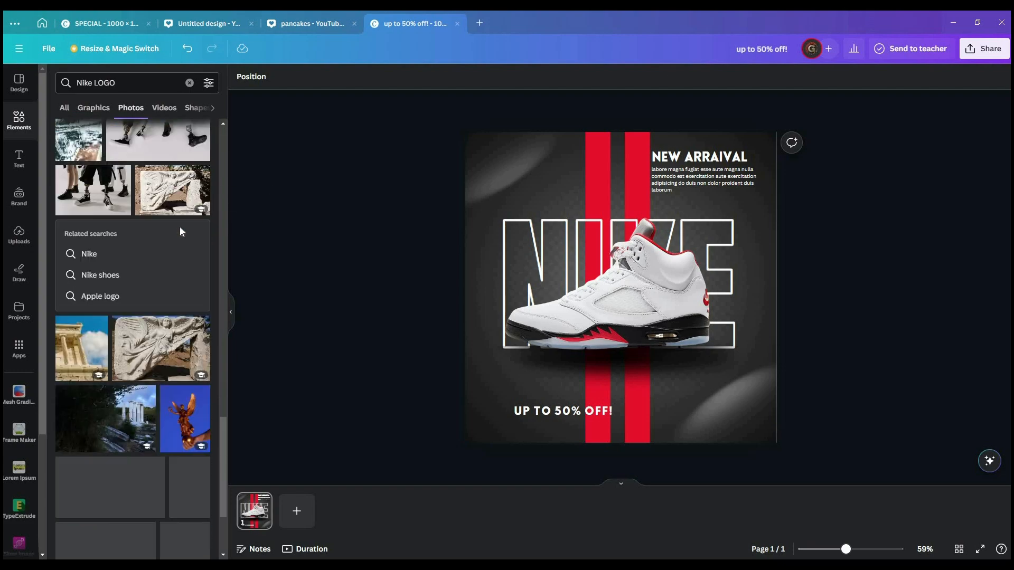
- Check the shape results, photo results and related search suggestions for a Nike logo
click(188, 109)
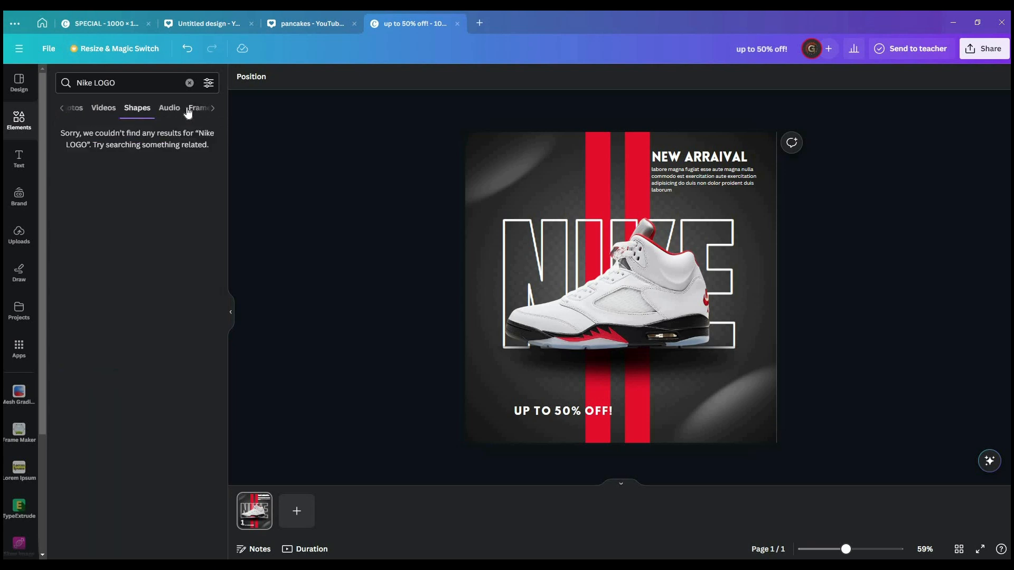
click(101, 113)
click(101, 112)
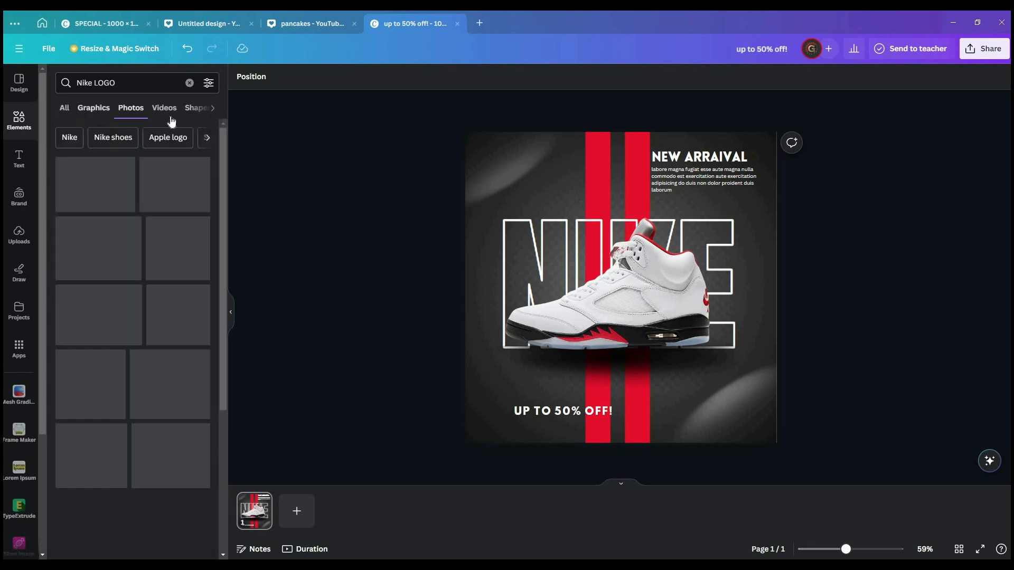
click(172, 111)
click(177, 110)
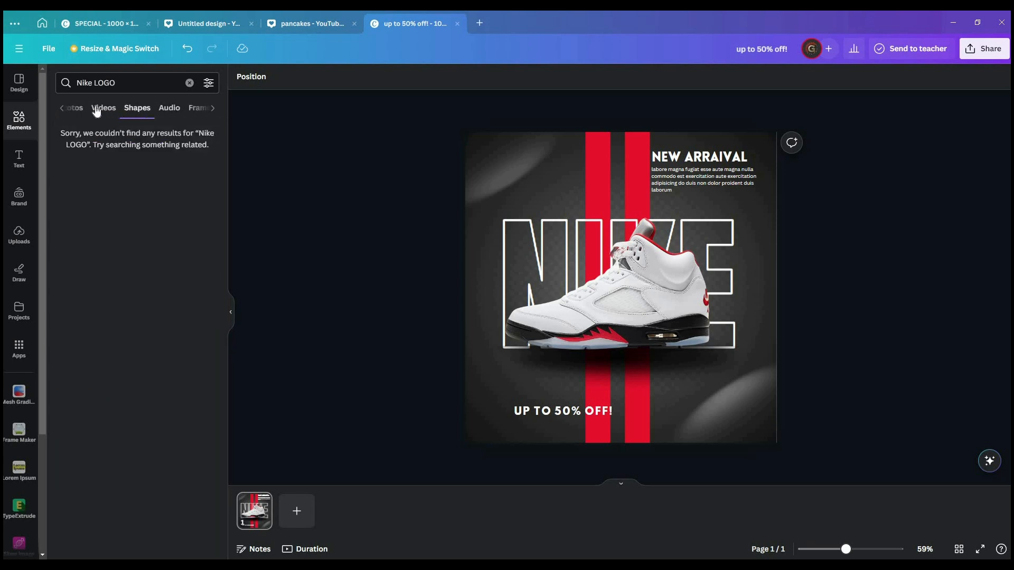
click(77, 108)
click(209, 138)
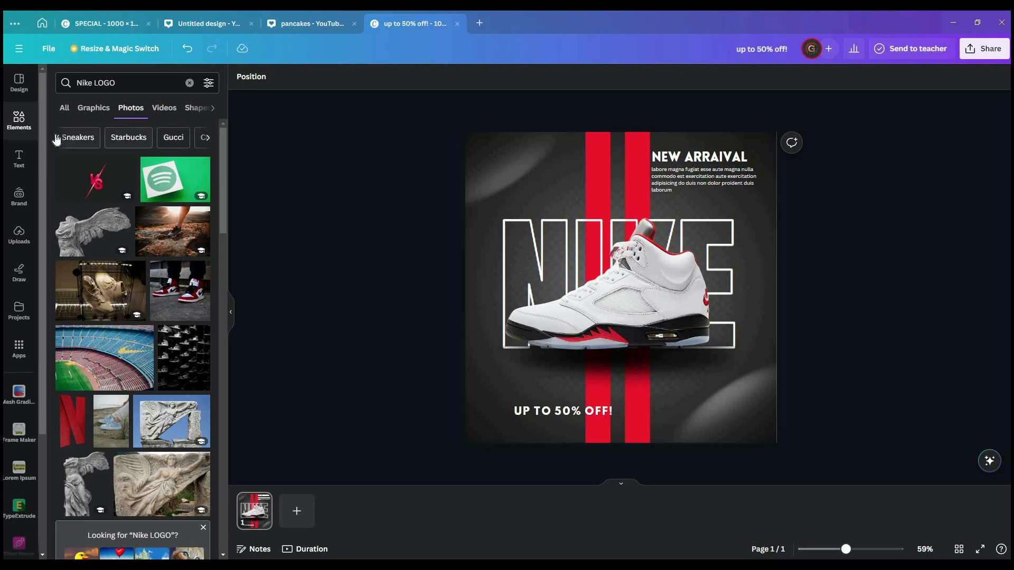
click(72, 138)
scroll(191, 207, down, 5)
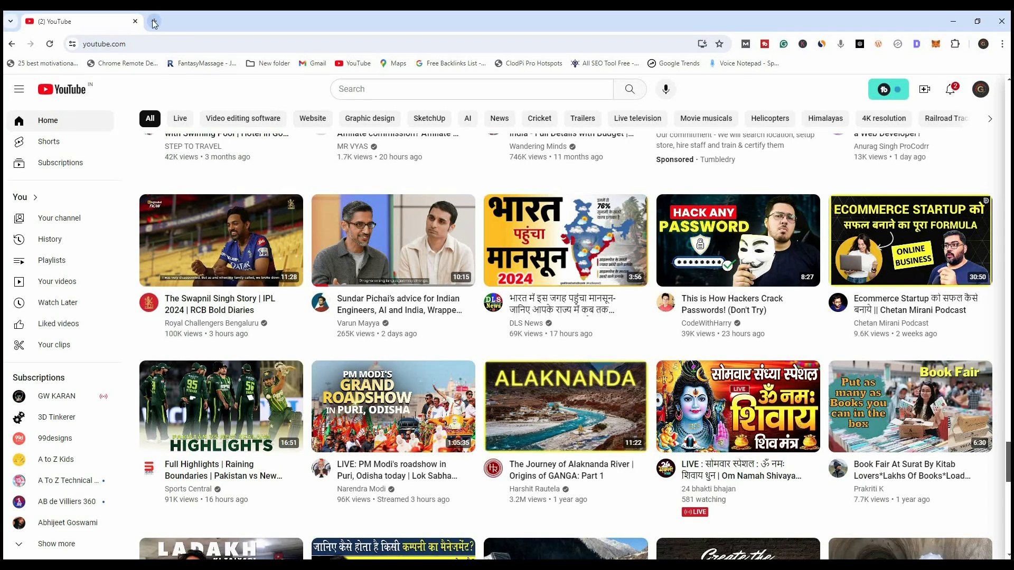
- Search the web for "nike logo png" in a new browser tab and show the image results
click(152, 20)
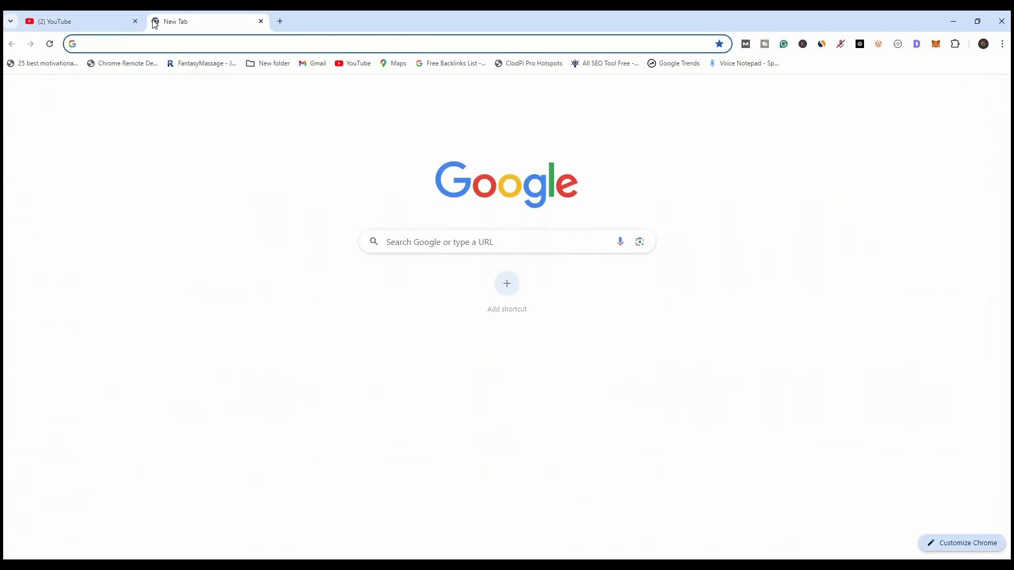
text(NIKE LOGO)
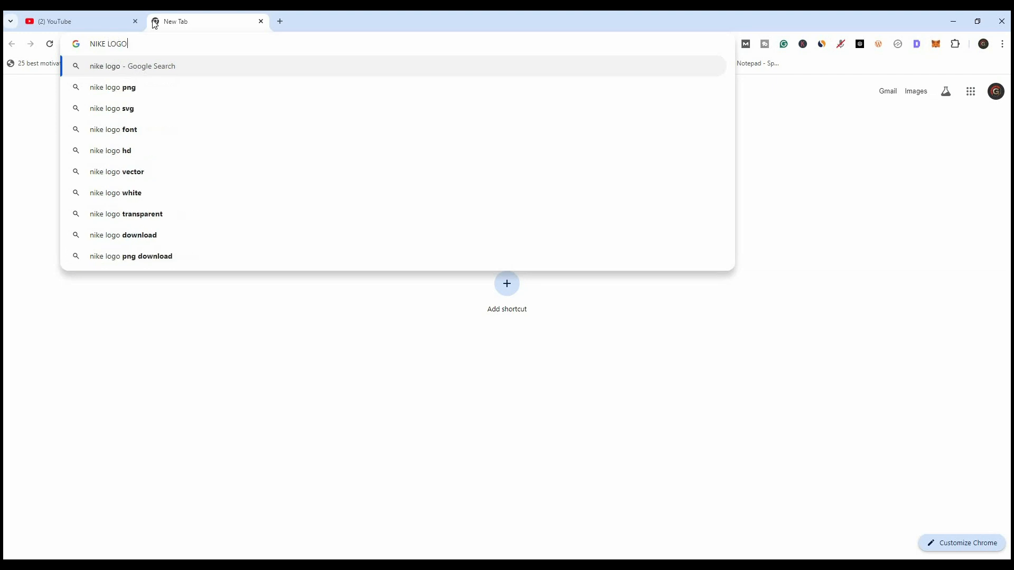
key(Down)
key(Return)
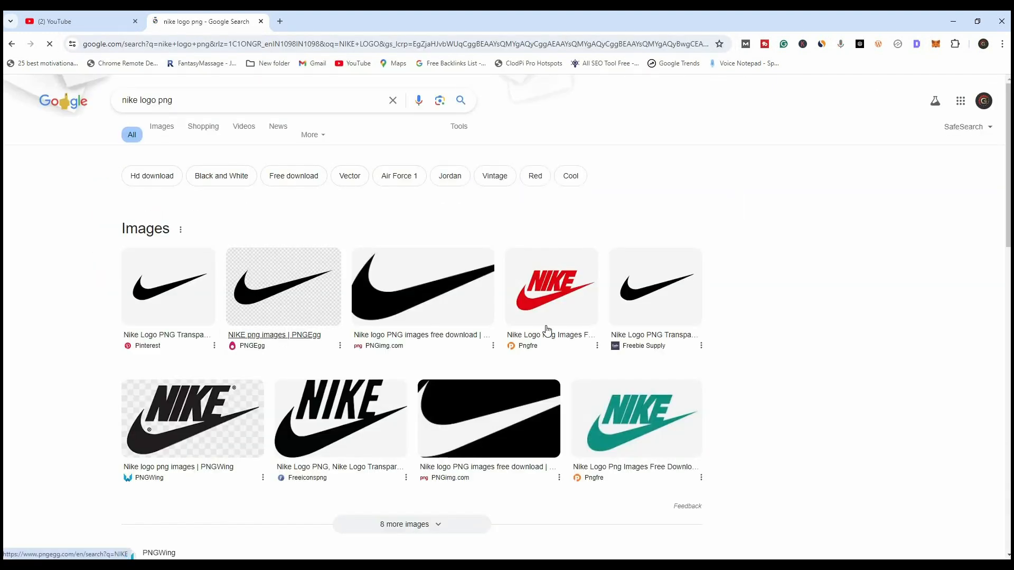
scroll(166, 130, down, 7)
click(166, 130)
scroll(270, 265, up, 7)
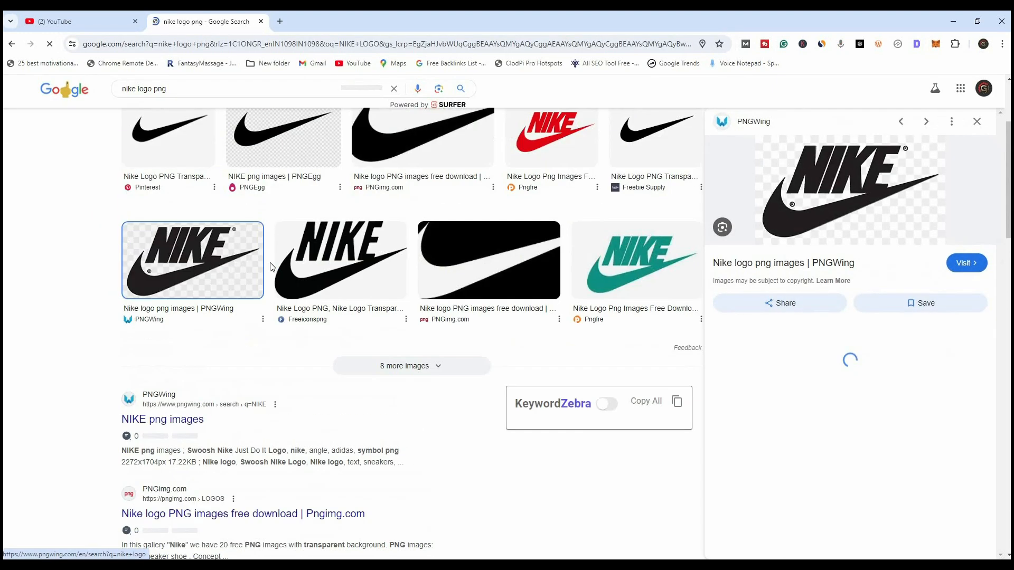
click(177, 131)
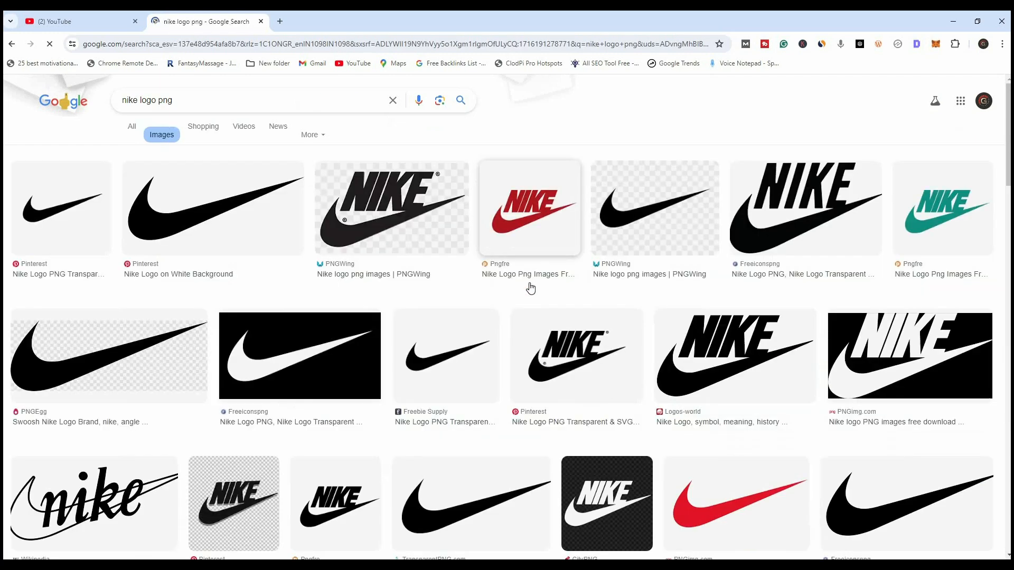
- Find the Freeiconspng image of a white Nike swoosh on black and save it to the computer
scroll(370, 275, down, 3)
click(369, 256)
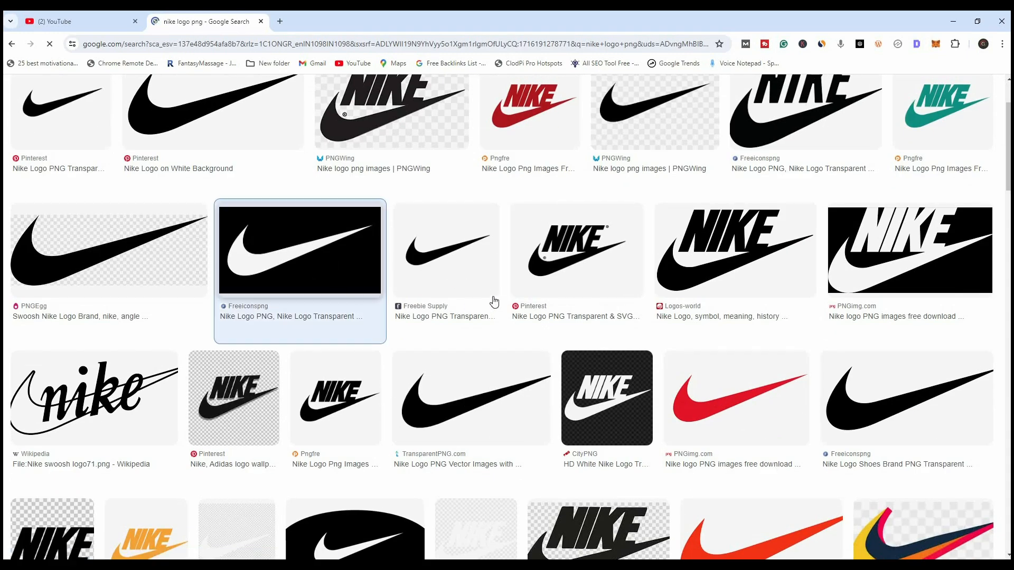
scroll(842, 276, down, 5)
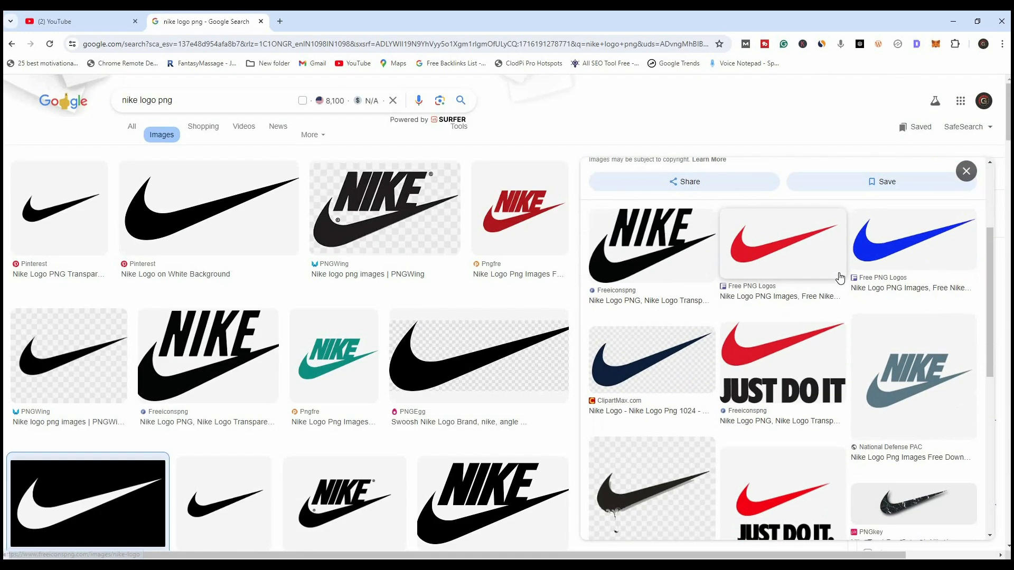
scroll(841, 278, down, 5)
scroll(841, 278, up, 10)
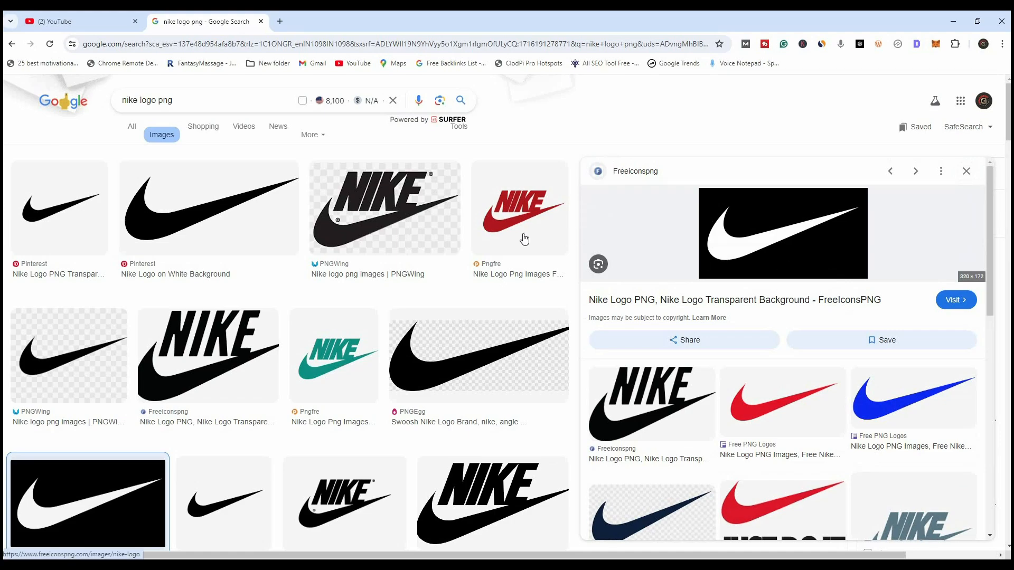
right_click(734, 220)
click(764, 361)
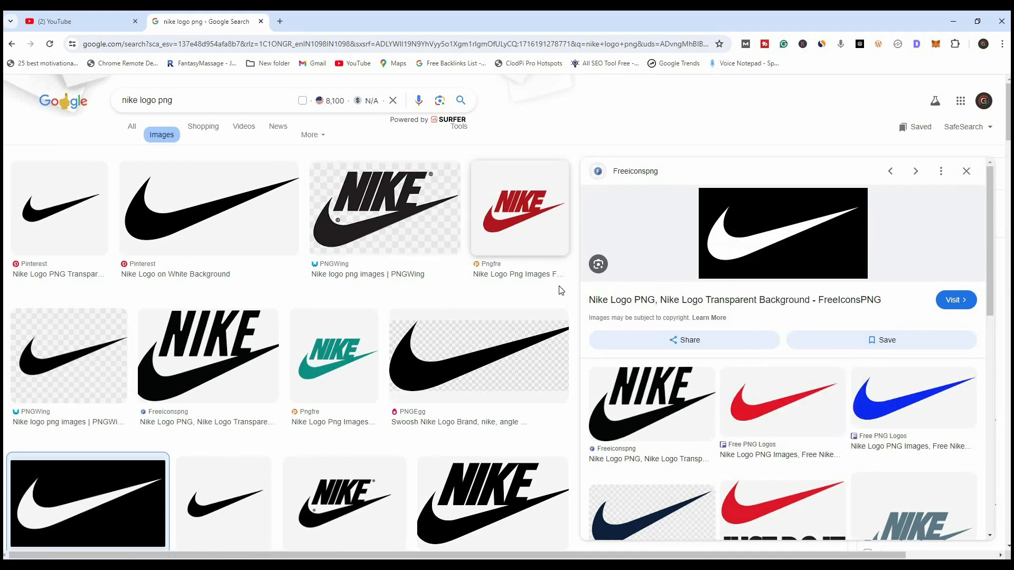
key(Return)
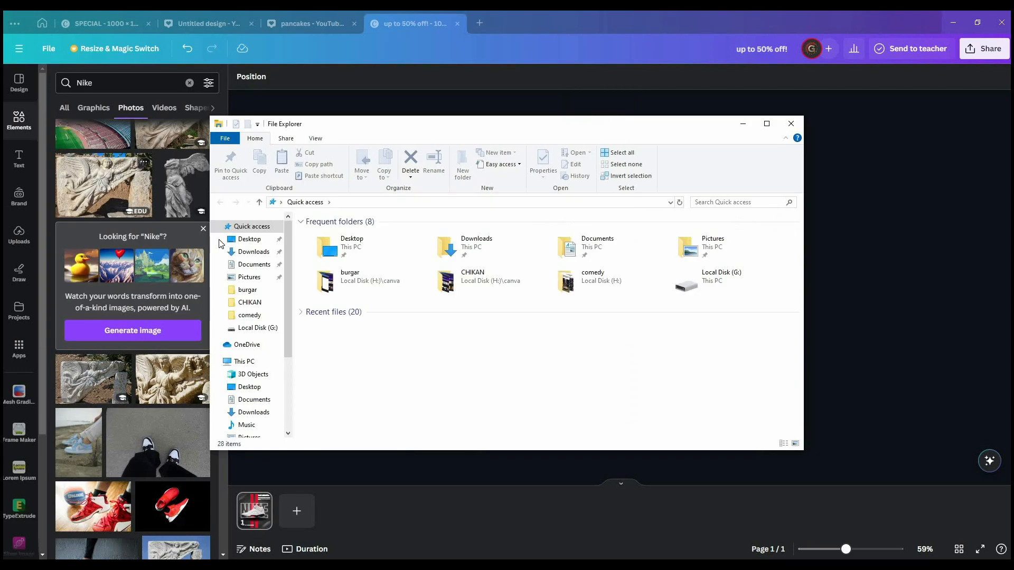
- Switch back to Canva, upload the file download-nike-logo-high-quality-png-25 from the Desktop folder, and add it to the page
double_click(348, 245)
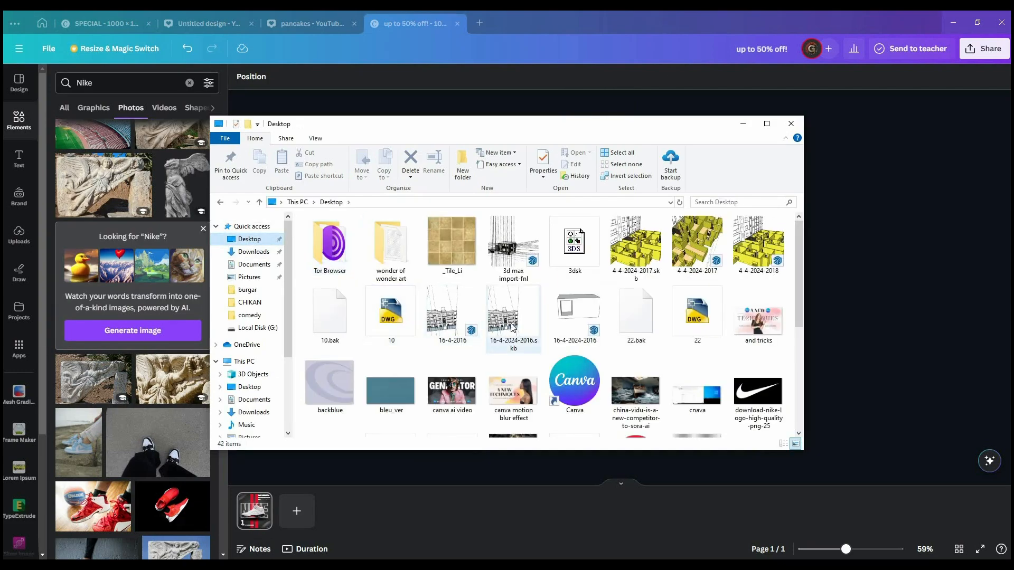
drag(757, 394, 871, 338)
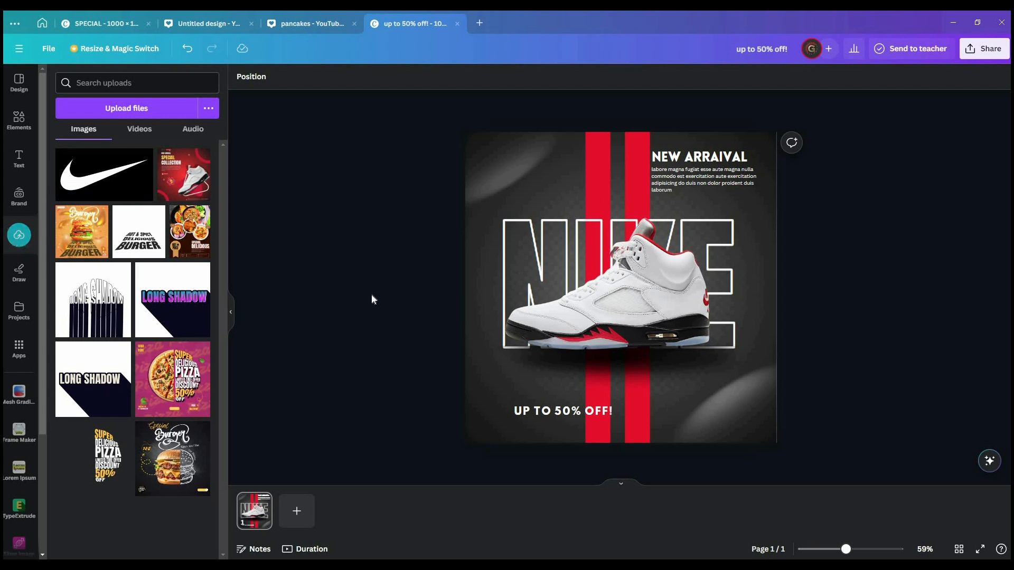
click(90, 179)
- Remove the black background from the Nike logo and shrink it into the ad's upper-left corner
click(256, 77)
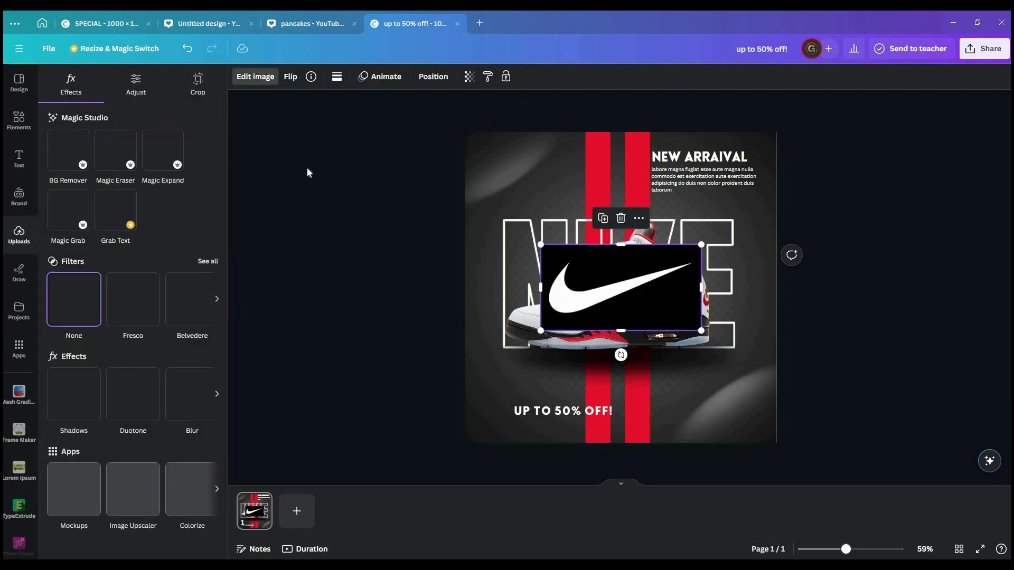
click(81, 156)
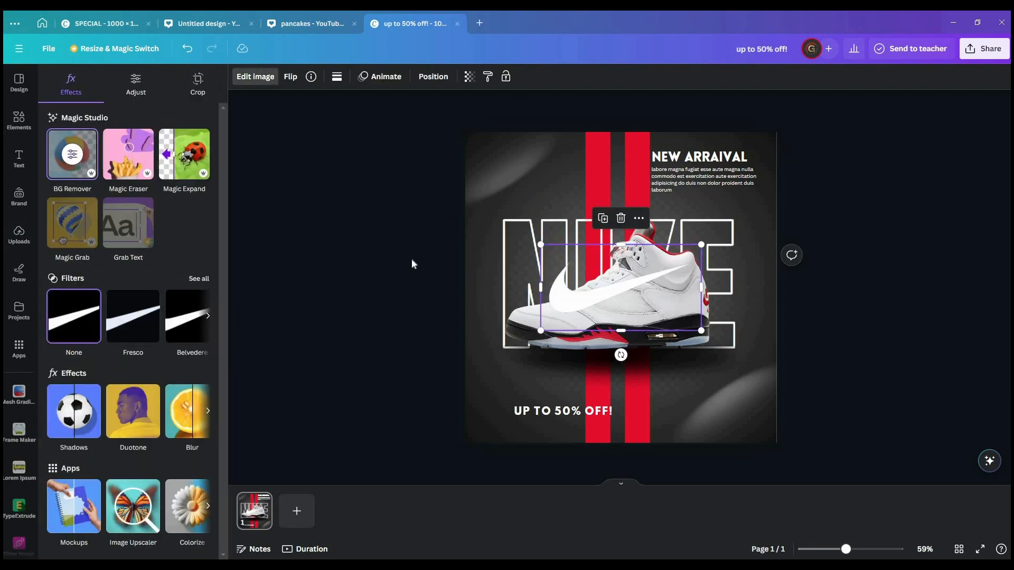
drag(577, 298, 511, 185)
drag(647, 221, 496, 150)
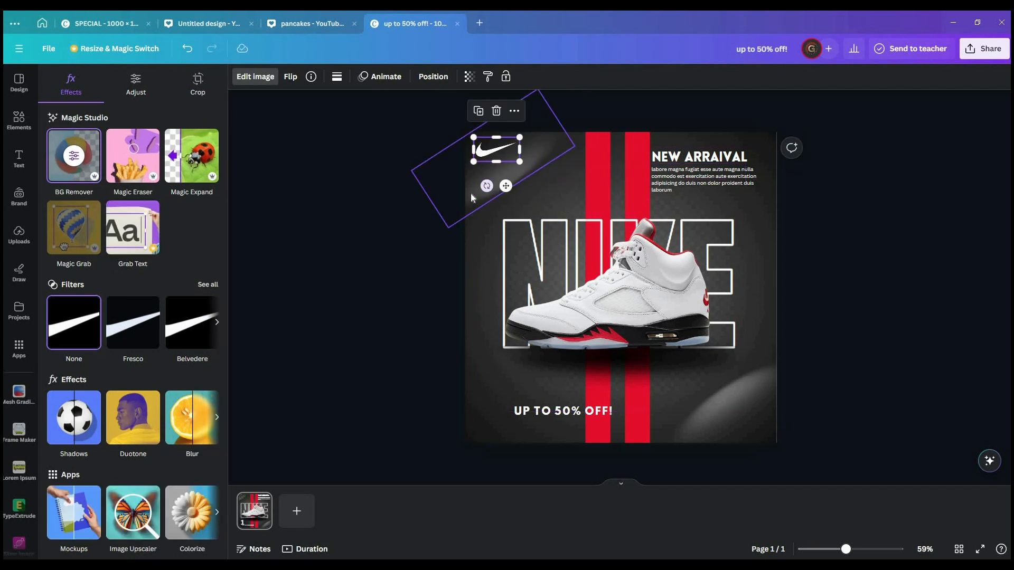
- Enlarge the glow in the ad's upper-left corner and reposition it further down behind the logo
click(470, 193)
drag(575, 147, 694, 185)
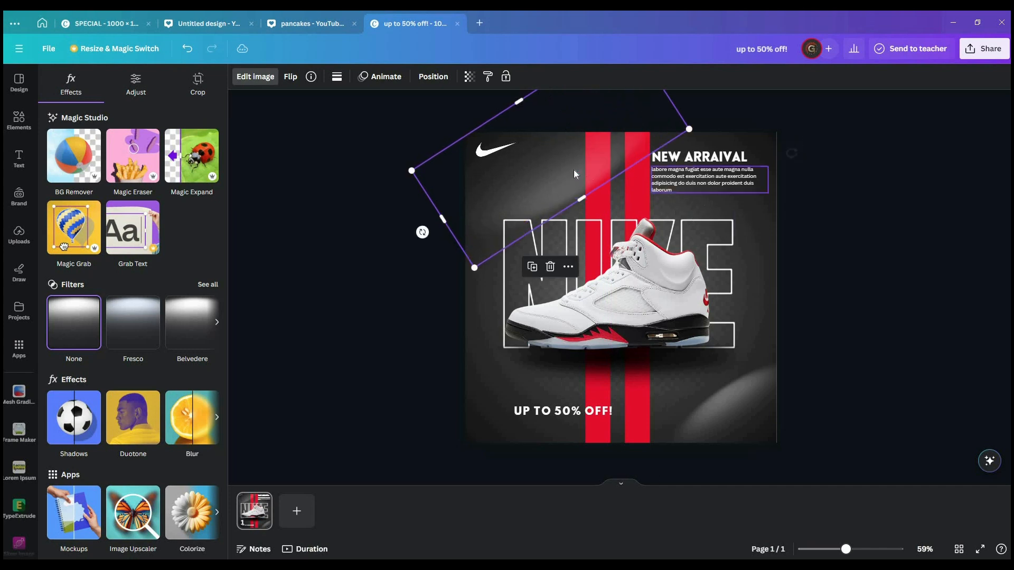
drag(572, 182, 523, 216)
click(342, 324)
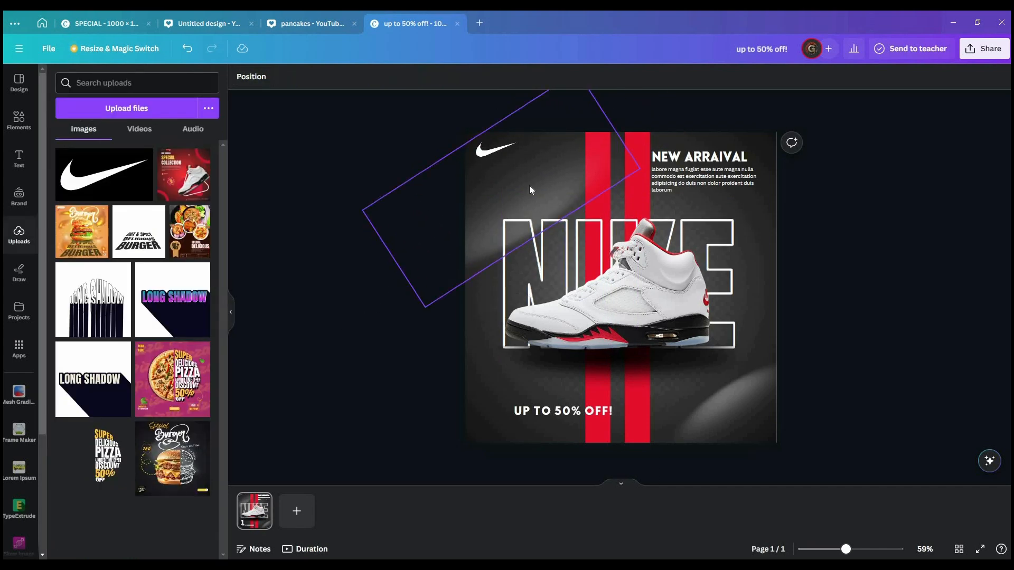
- Enlarge the Nike logo slightly and position it in the ad's upper-left corner, level with the "NEW ARRAIVAL" text block
click(515, 159)
mouse_move(519, 161)
mouse_down()
mouse_move(538, 173)
mouse_move(498, 167)
mouse_move(686, 173)
mouse_move(517, 169)
mouse_up()
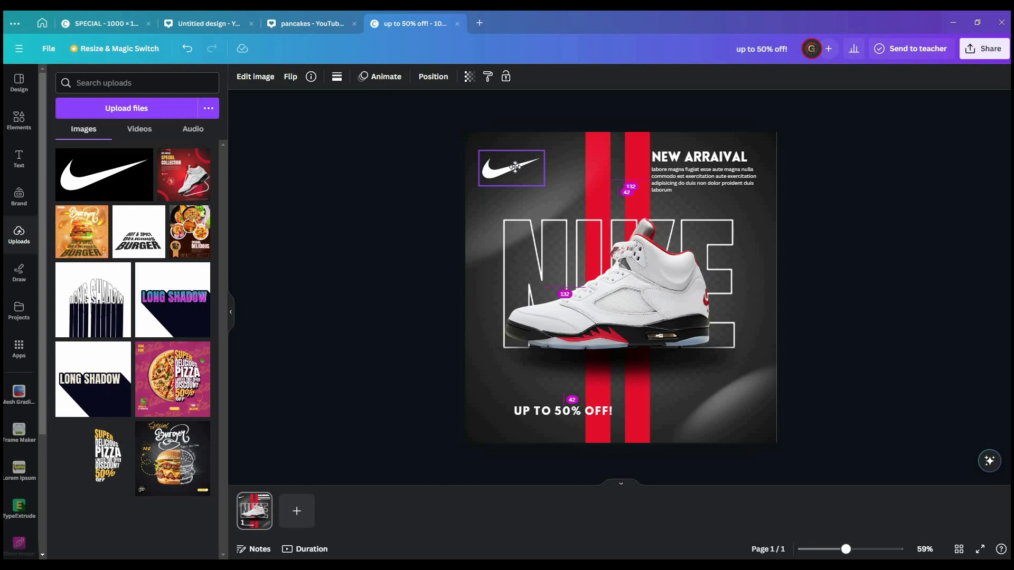
drag(513, 169, 513, 169)
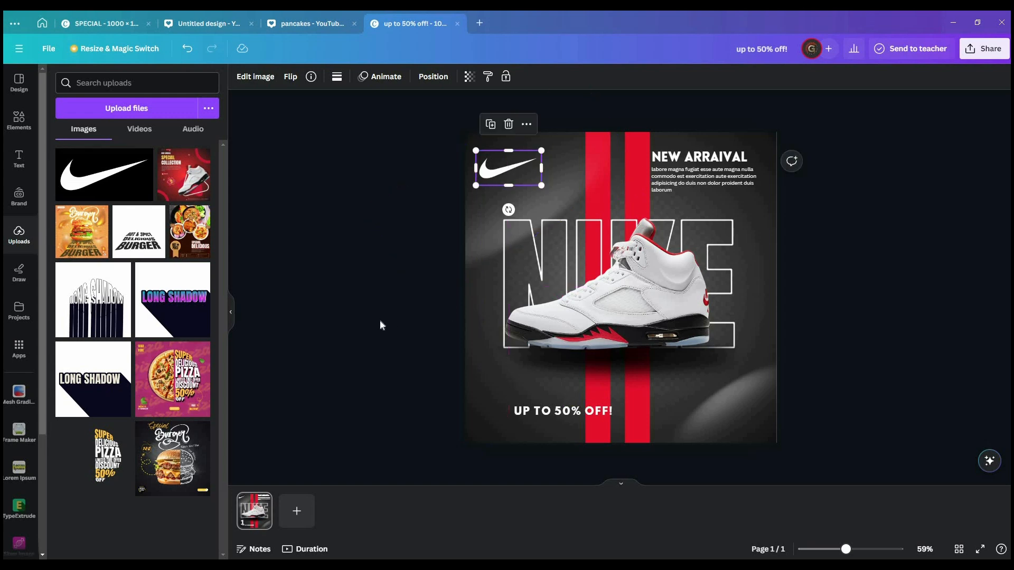
click(380, 324)
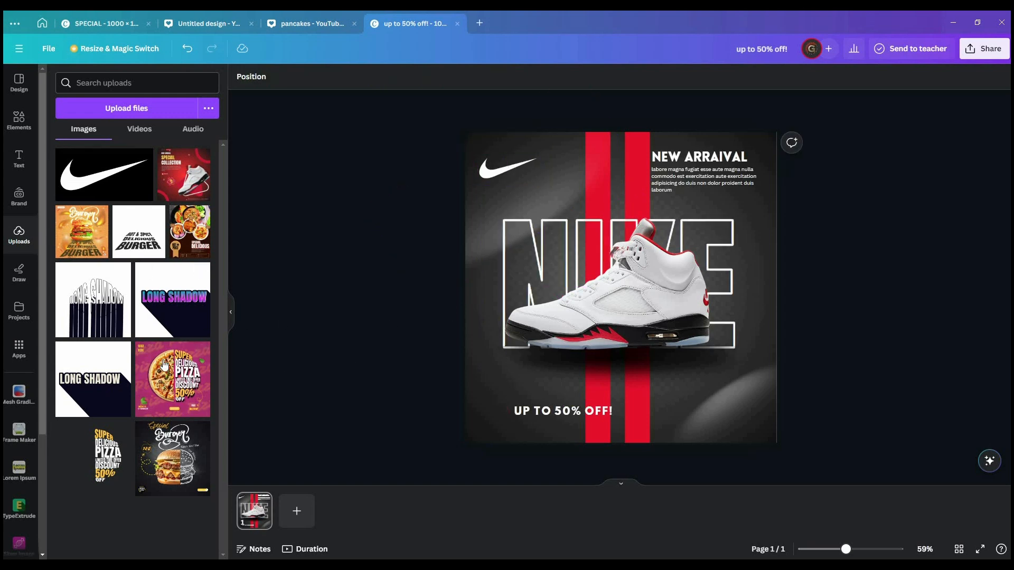
- Duplicate the "UP TO 50% OFF!" text as a "CONTECT :" label in the lower-left corner, and centre the offer text beneath the shoe
drag(564, 417, 531, 391)
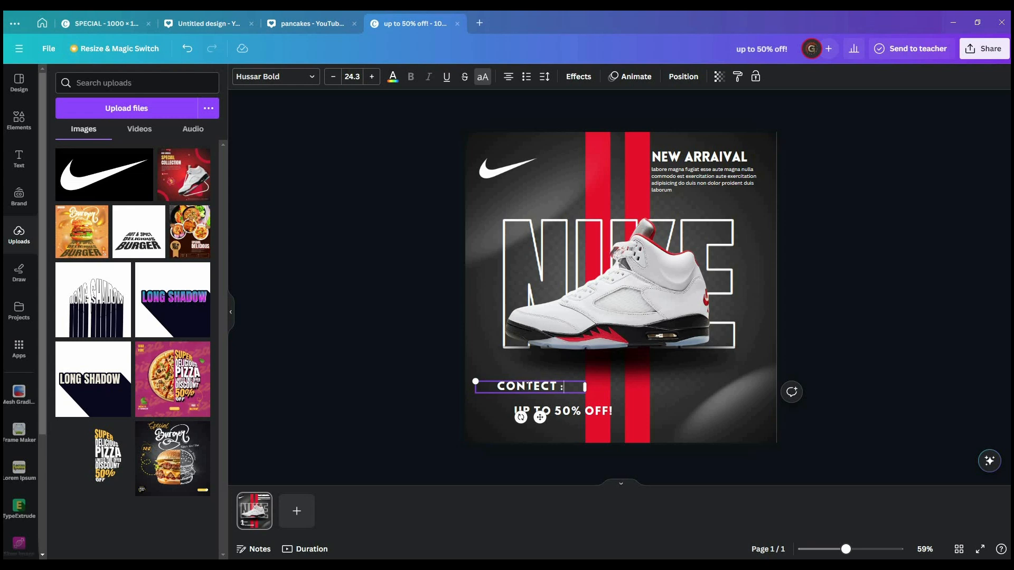
click(383, 429)
drag(539, 412, 515, 421)
- Set the "CONTECT :" label's text size to 17.3 and fit its narrowed text box near the ad's lower-left corner
click(332, 77)
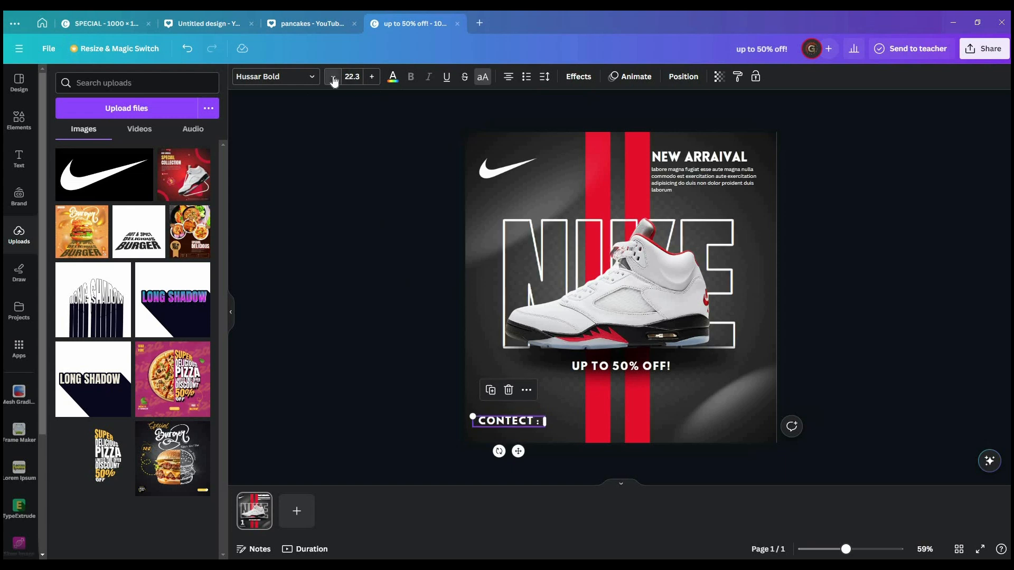
click(511, 466)
scroll(511, 466, up, 3)
drag(393, 434, 393, 427)
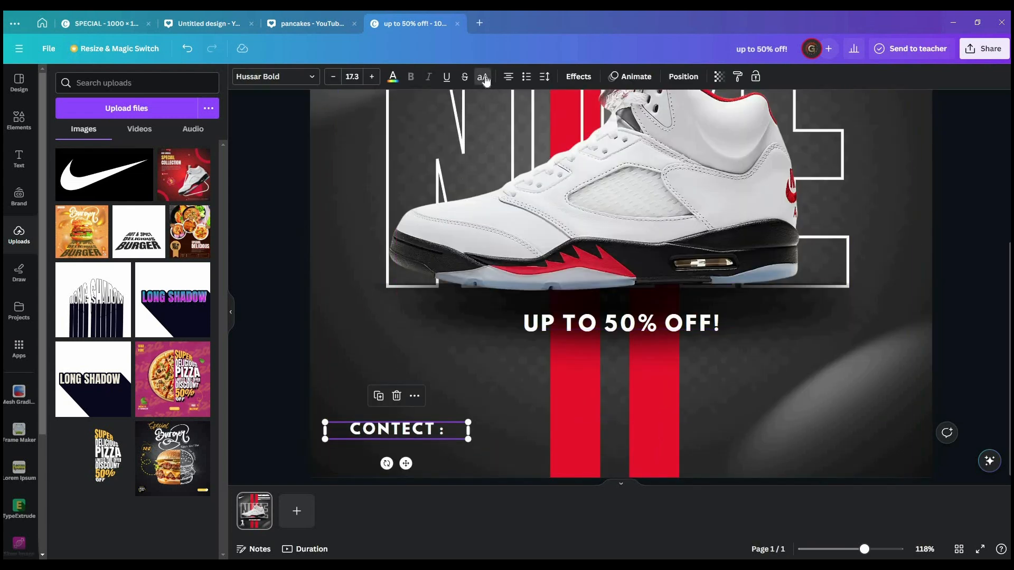
click(441, 431)
drag(443, 430, 298, 423)
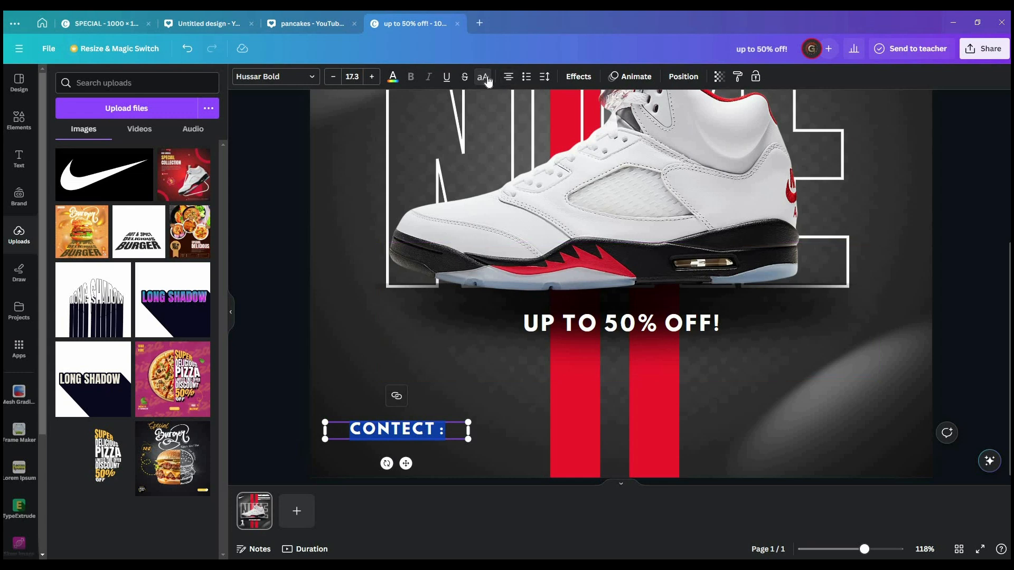
drag(468, 430, 425, 430)
- Duplicate the "CONTECT :" label directly below itself, replace the copy's text with a phone number and widen its box to one line
alt+drag(358, 430, 365, 452)
click(365, 451)
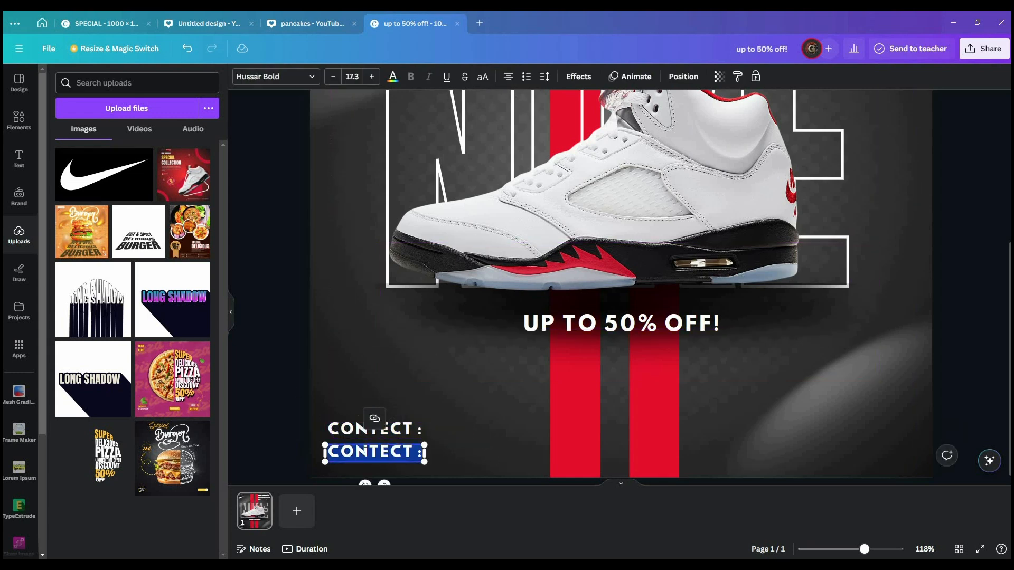
text(+91 12345)
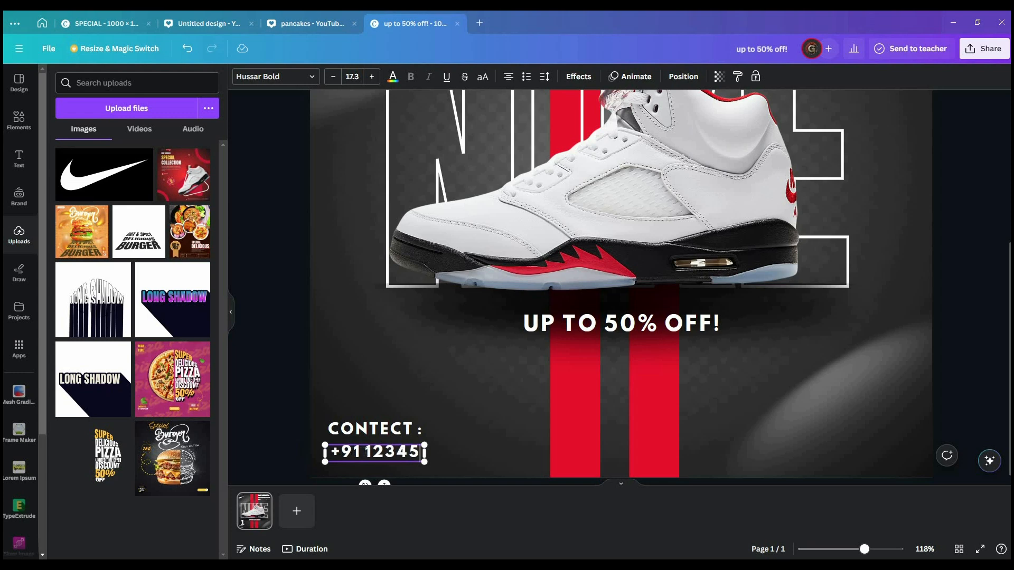
text(6789)
drag(425, 434, 477, 452)
click(275, 439)
drag(371, 453, 326, 453)
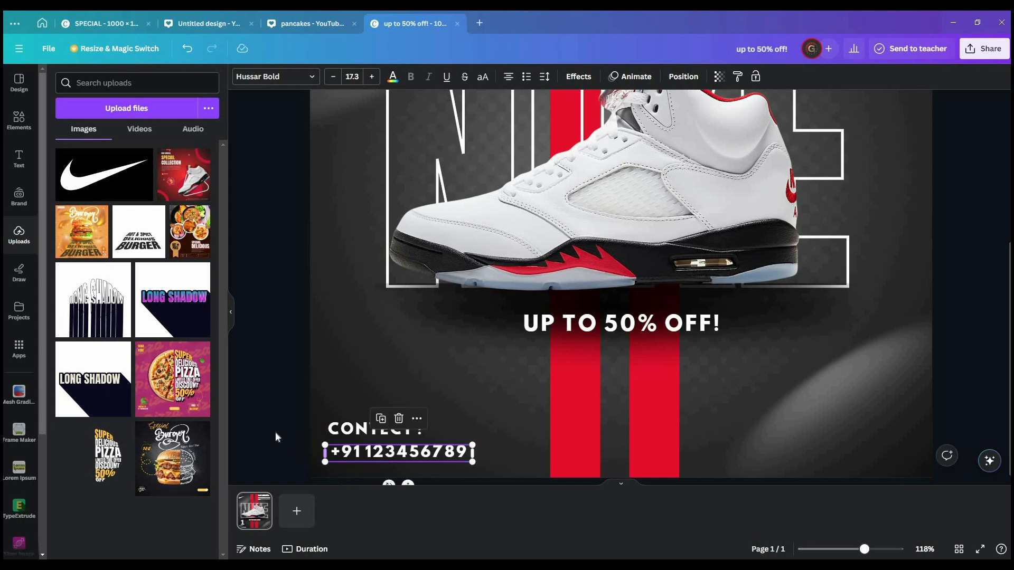
- Reduce the phone number's text size, set the "CONTECT :" label to 14.3, and place the number directly beneath the label
click(333, 77)
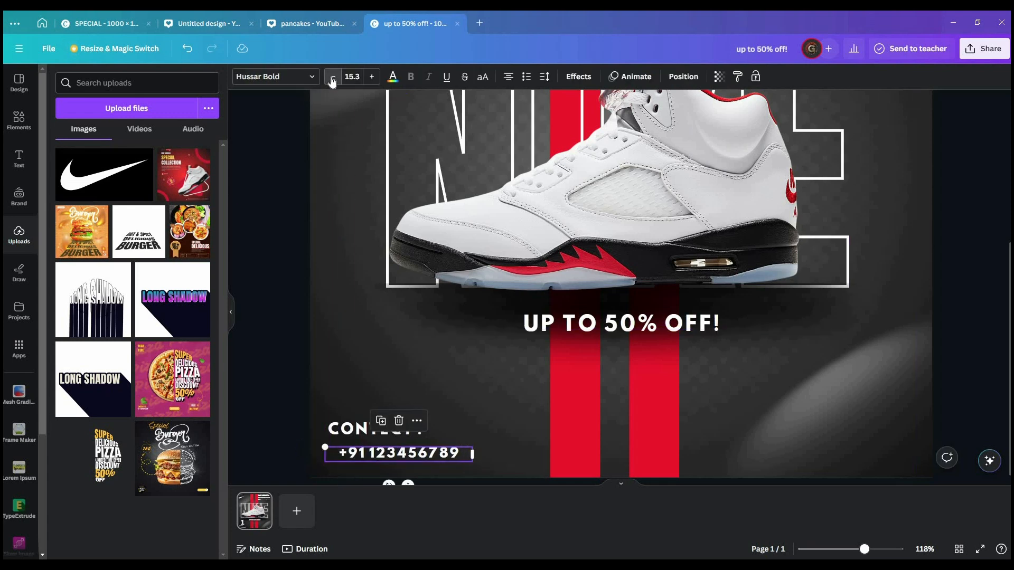
click(333, 77)
click(332, 77)
click(333, 76)
click(332, 77)
click(333, 77)
click(333, 76)
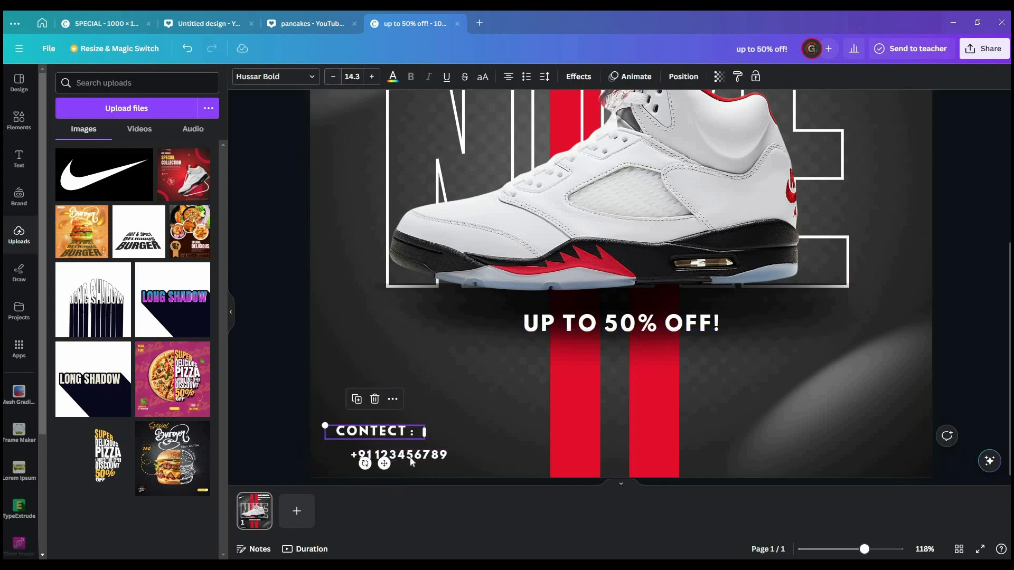
drag(409, 456, 392, 450)
click(286, 411)
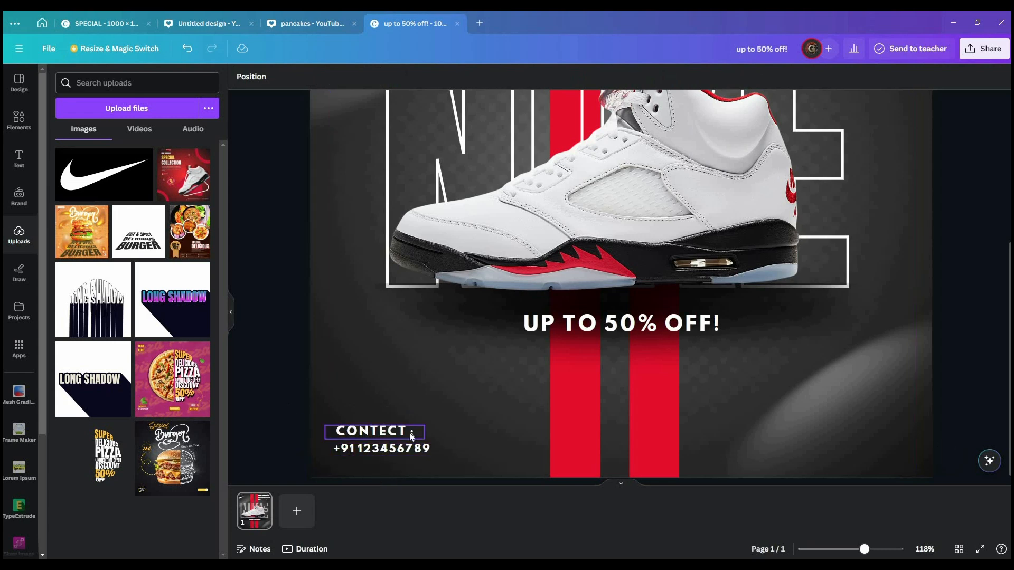
scroll(490, 402, down, 5)
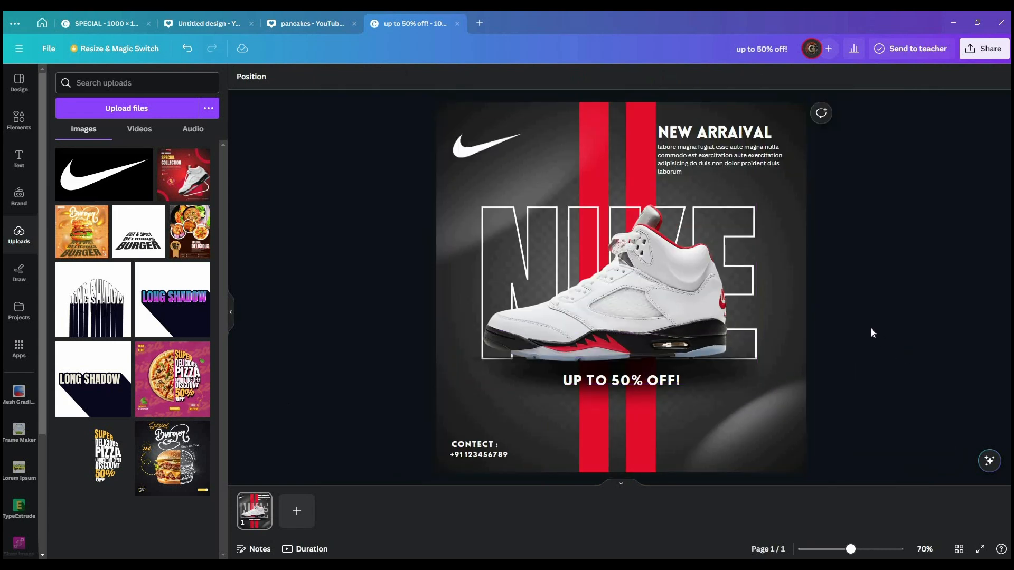
- Replace the previous element search with one for "rounded rectangle"
click(19, 120)
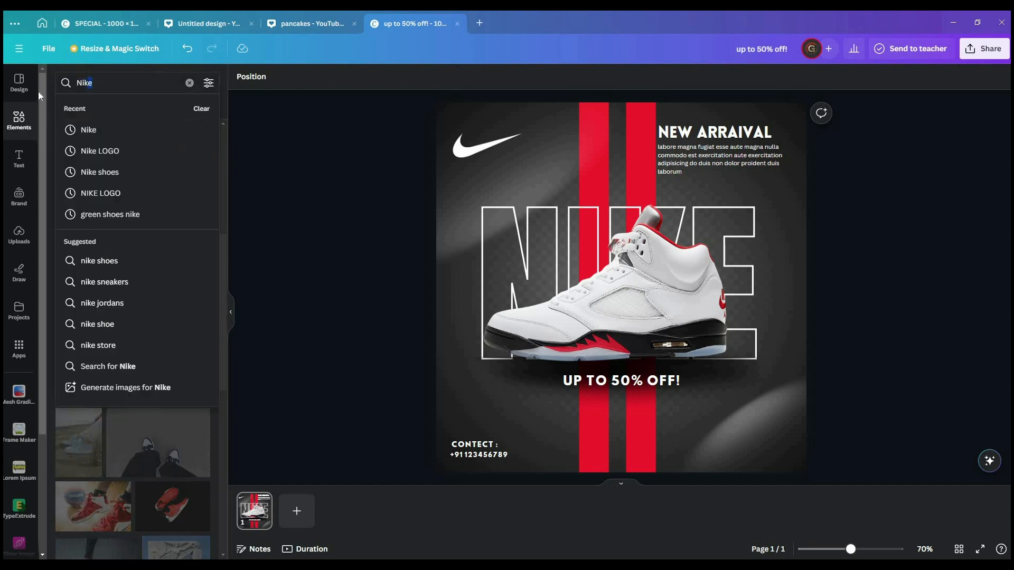
click(189, 84)
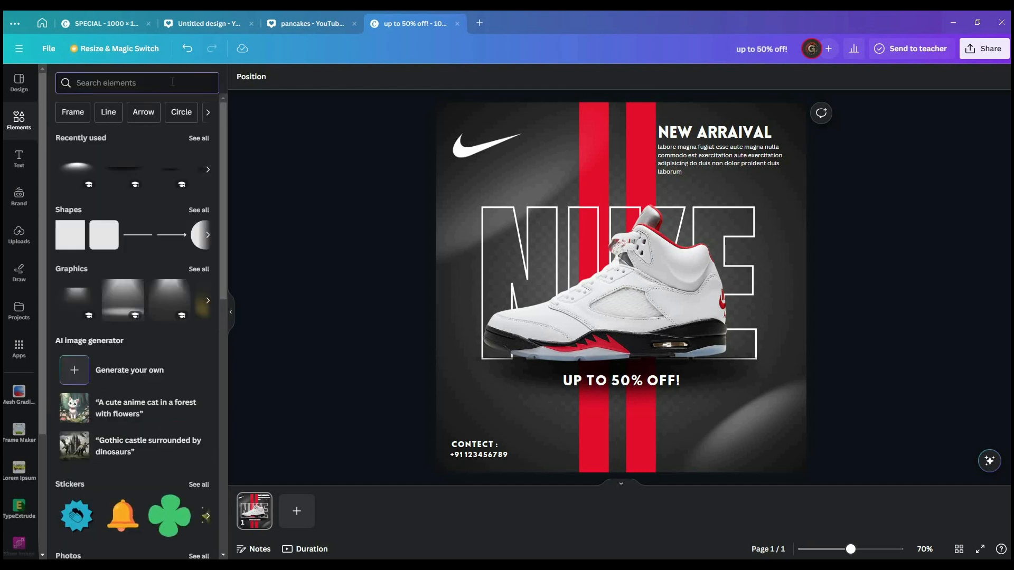
text(ROUNT)
click(140, 132)
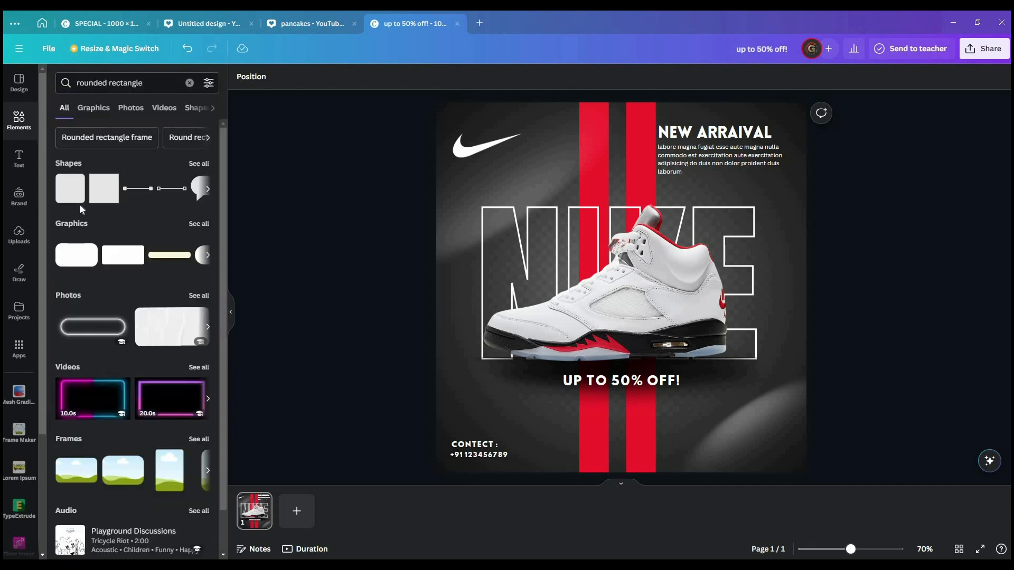
click(67, 196)
key(Delete)
click(84, 255)
drag(714, 256, 508, 361)
key(Delete)
- Find the solid red rounded rectangle with a thin outline among the graphics results and add it to the ad
click(197, 297)
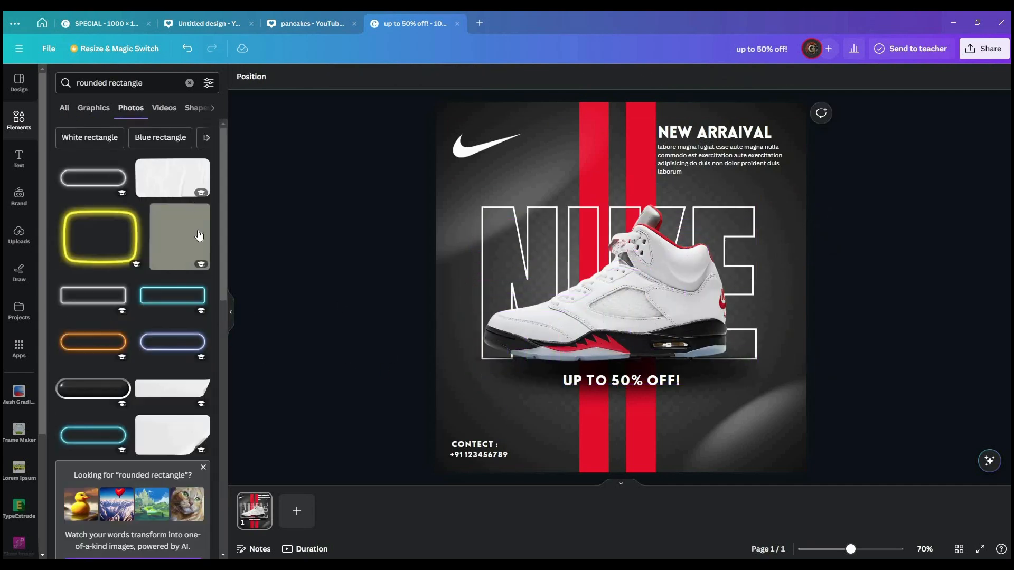
scroll(203, 275, down, 3)
scroll(205, 242, up, 1)
scroll(206, 242, up, 1)
click(93, 107)
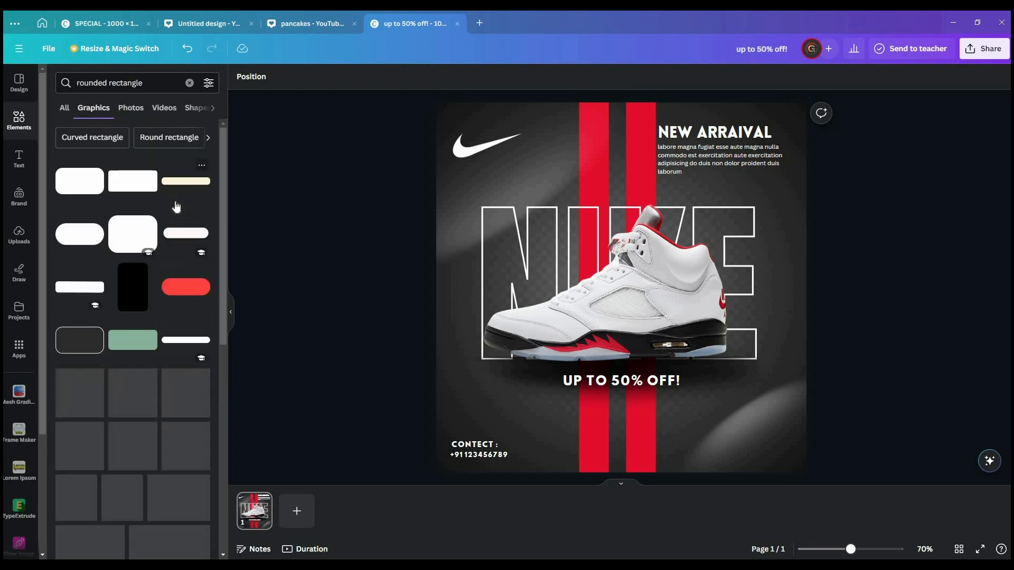
scroll(180, 206, down, 2)
scroll(179, 206, down, 2)
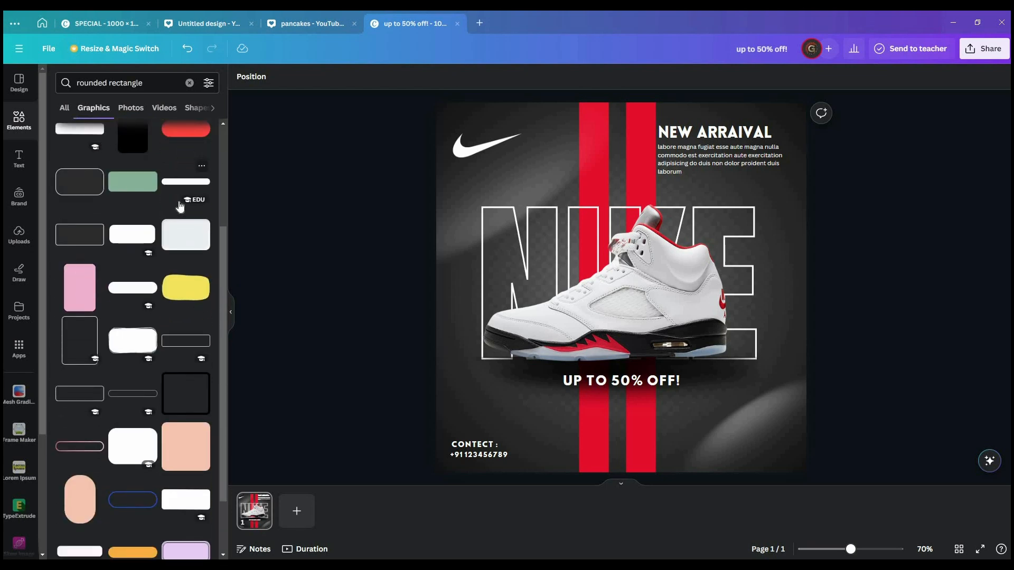
scroll(180, 205, down, 4)
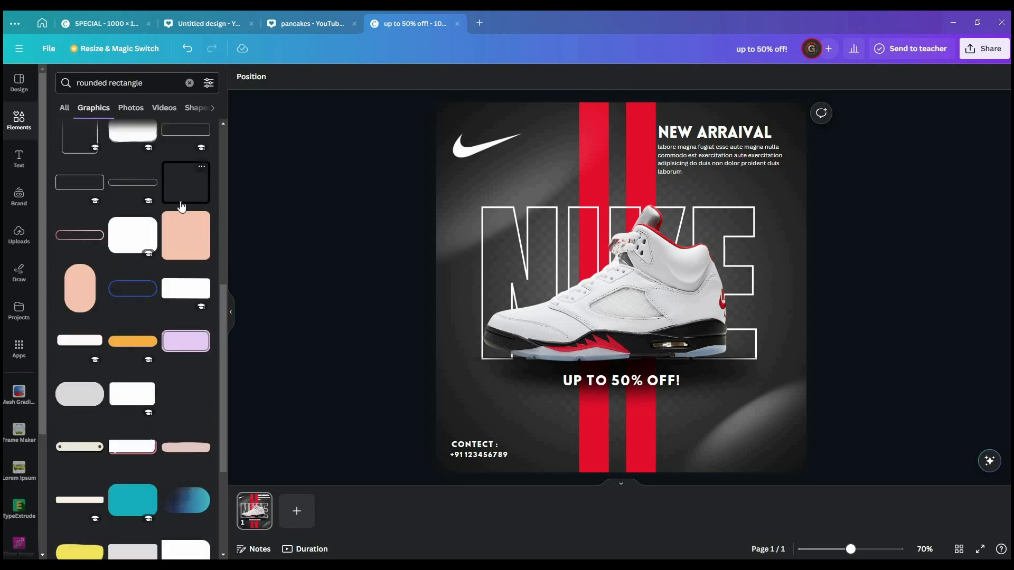
scroll(181, 206, down, 10)
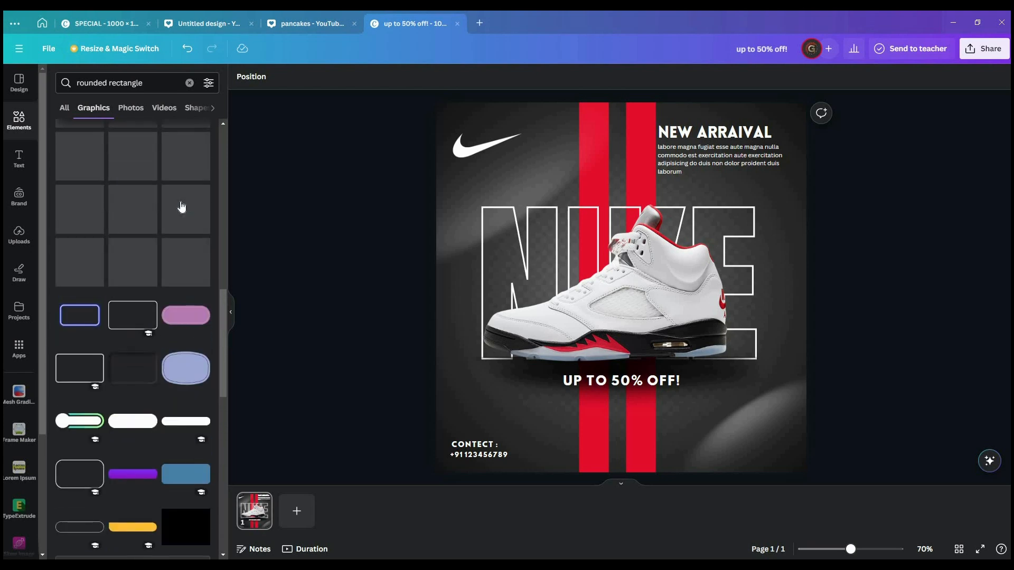
scroll(181, 206, down, 10)
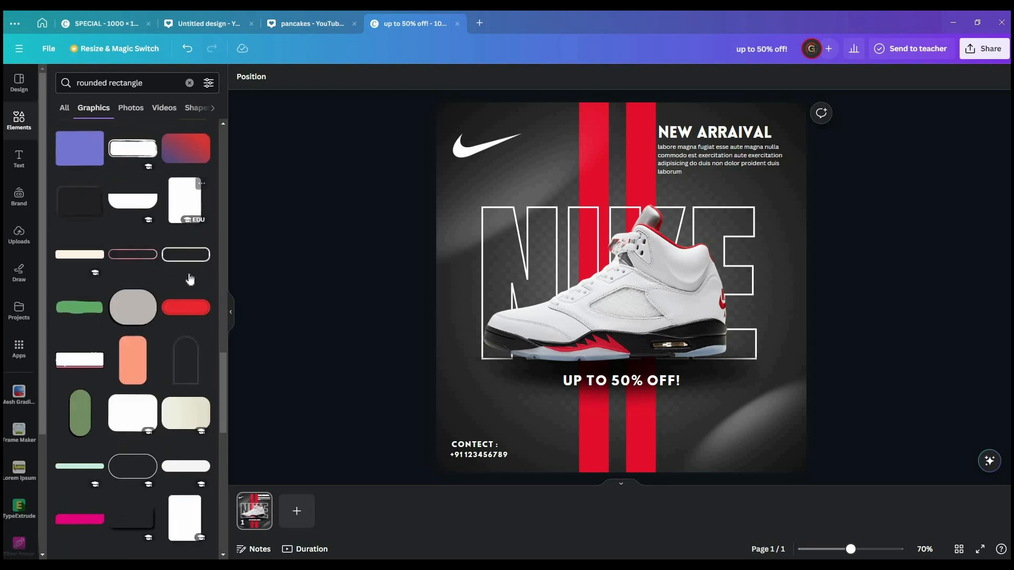
click(186, 307)
- Place the red rounded rectangle in the ad's lower-right corner and shrink it to a small button
drag(622, 290, 731, 442)
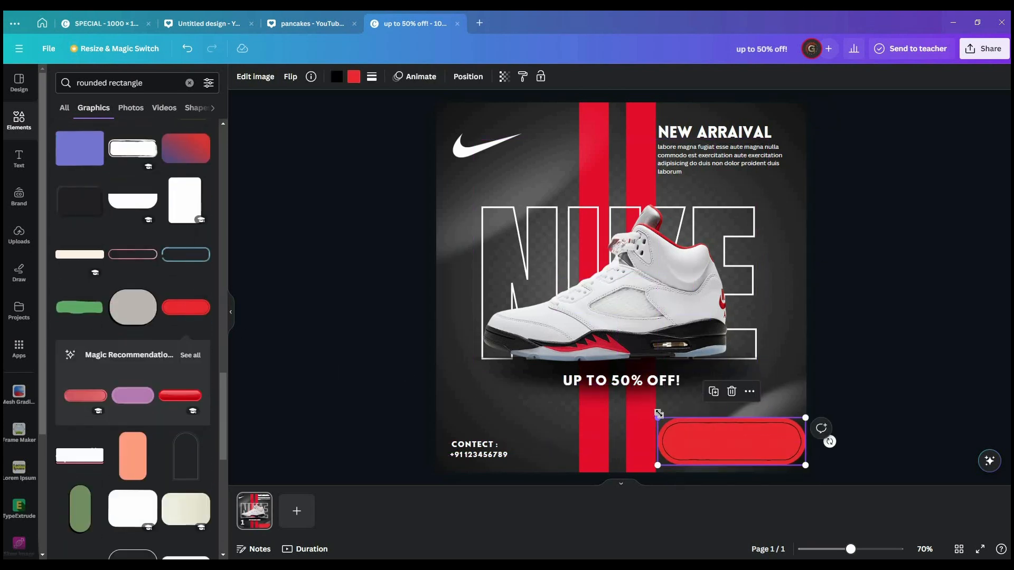
drag(658, 414, 765, 451)
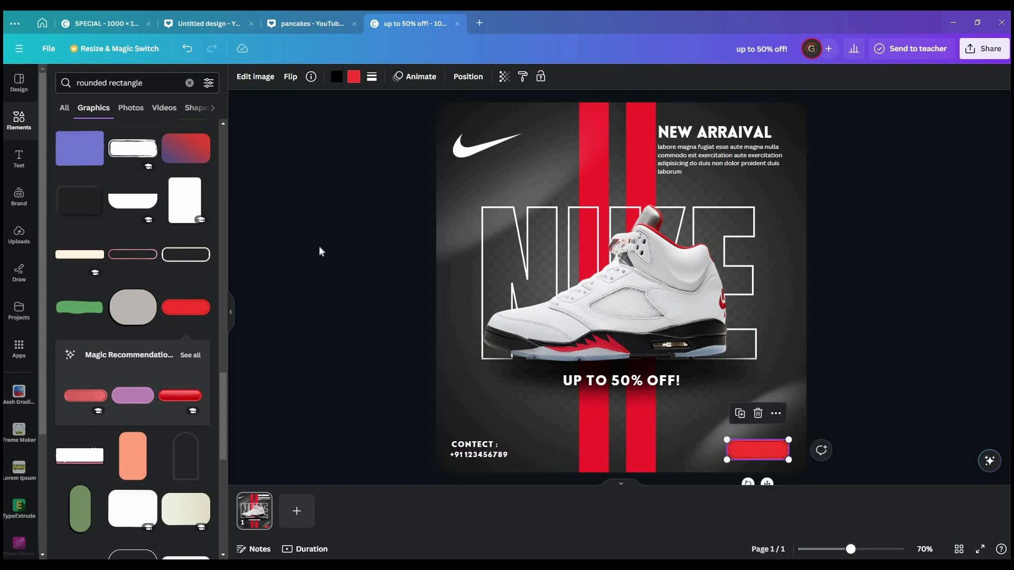
click(319, 249)
- Duplicate the "CONTECT :" label onto the red rounded rectangle and change the copy's text to "ORDER NOW"
click(483, 446)
alt+drag(482, 447, 763, 449)
double_click(764, 450)
text(O)
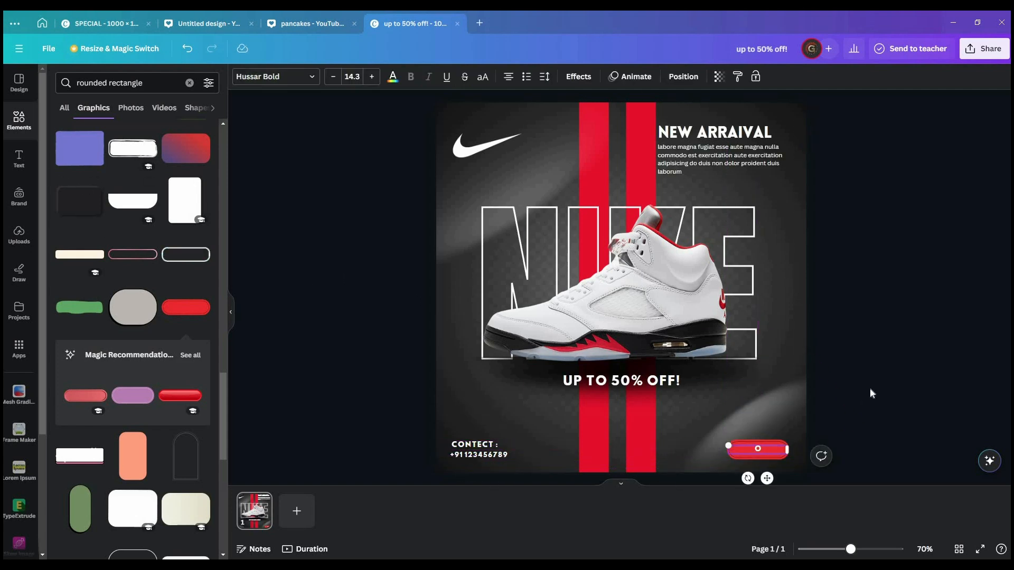
text(RDER NOW)
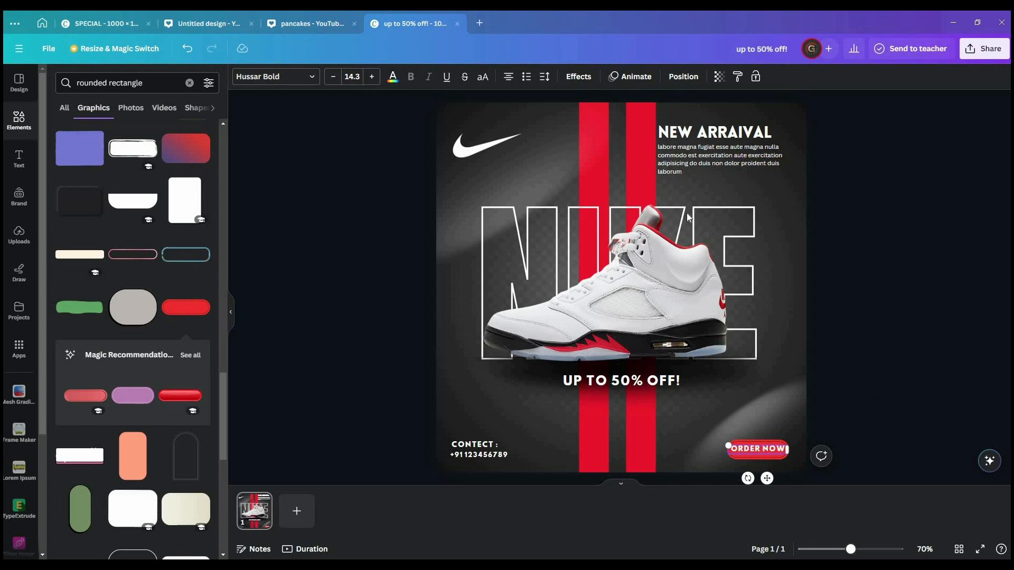
click(931, 335)
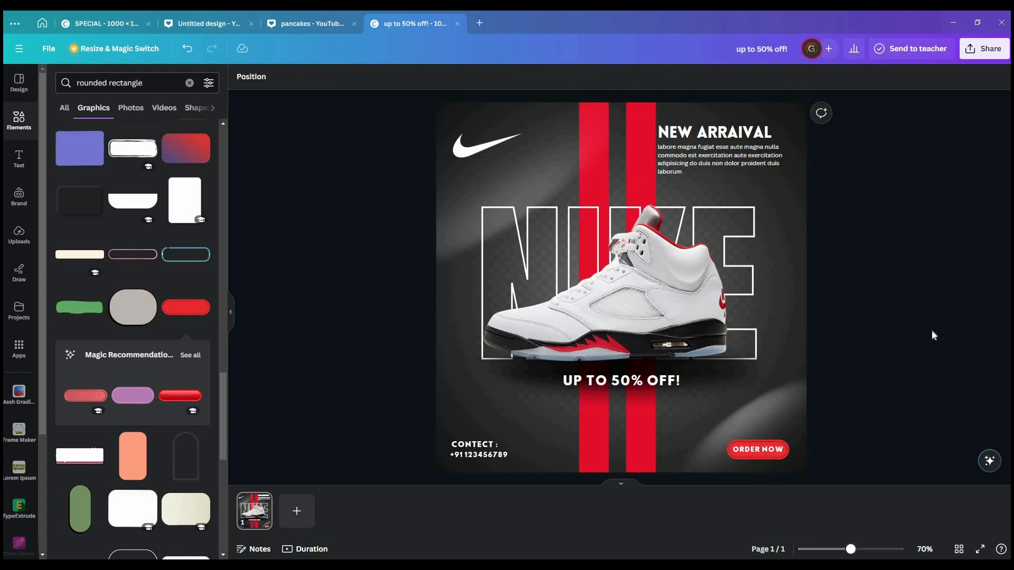
click(767, 450)
click(940, 361)
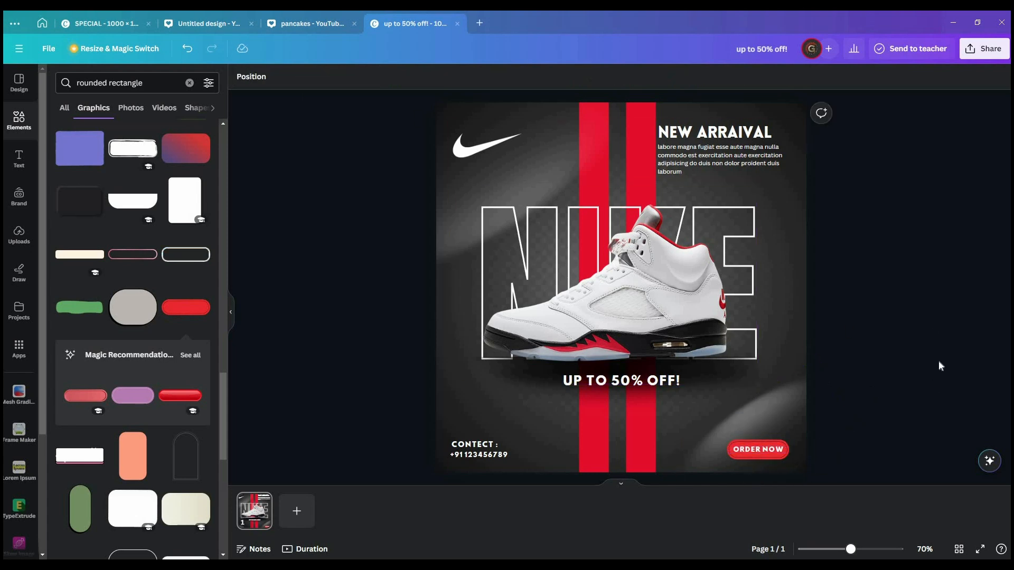
- Nudge the "NEW ARRAIVAL" heading and the paragraph below it slightly right, away from the red stripe
click(628, 484)
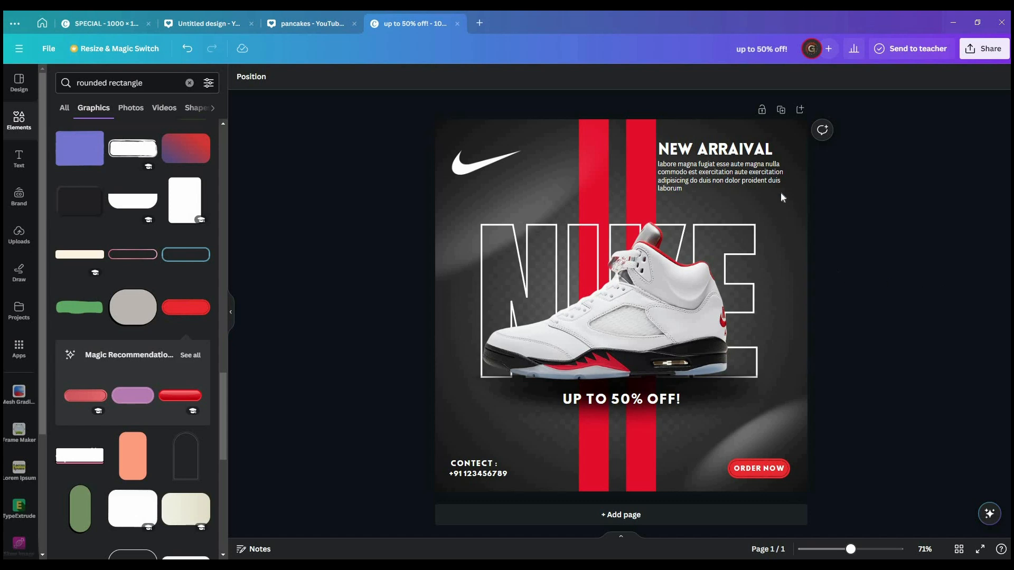
click(744, 189)
key(Right)
key(Right)
key(Right)
click(739, 153)
key(Right)
key(Right)
key(Right)
click(739, 170)
key(Right)
key(Right)
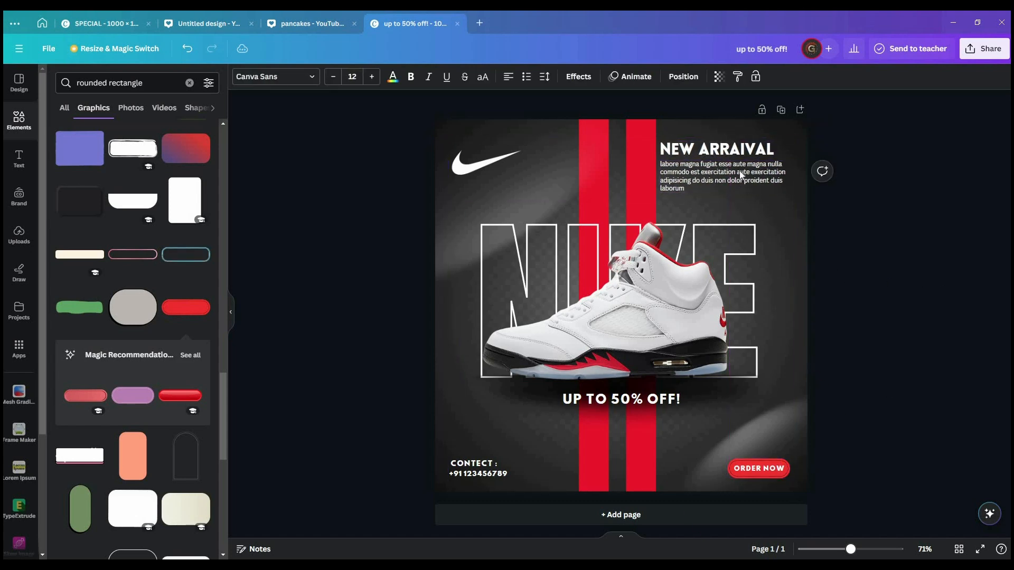
key(Right)
click(745, 151)
key(Right)
key(Right)
key(Right)
click(921, 356)
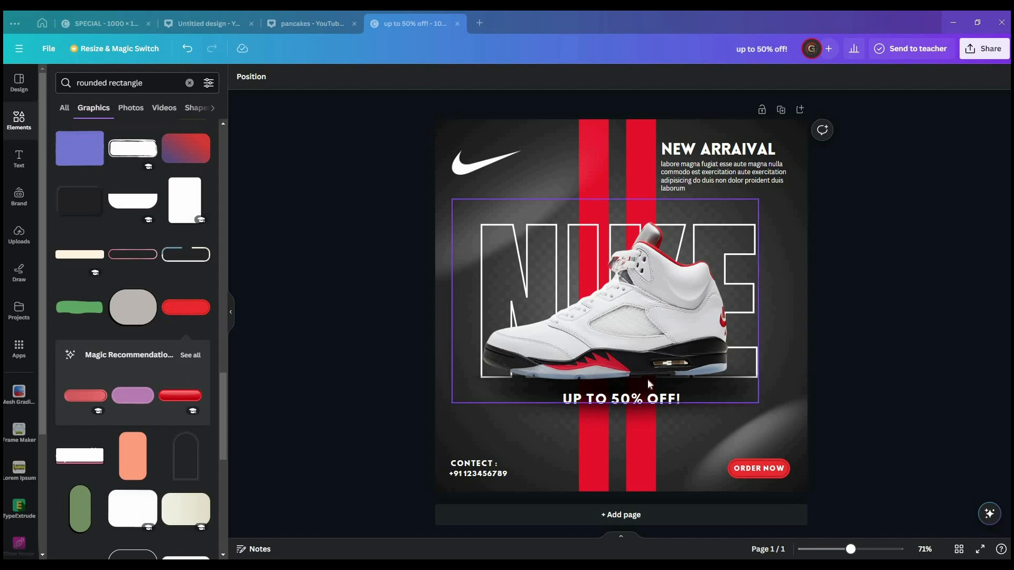
- Duplicate the white Nike logo and enlarge the copy across the full width of the ad
click(521, 179)
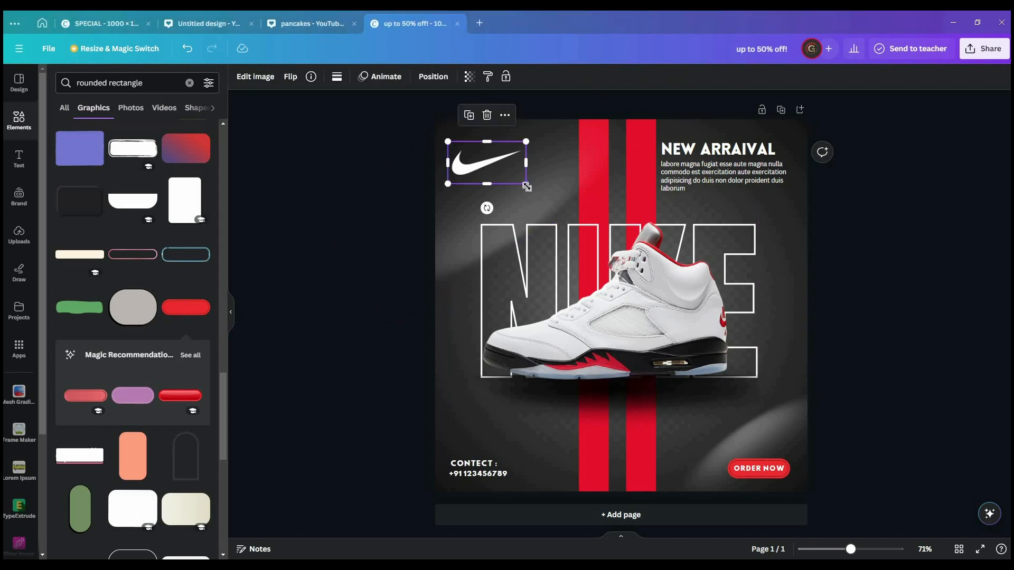
key(ctrl+d)
drag(532, 190, 939, 409)
drag(644, 301, 598, 339)
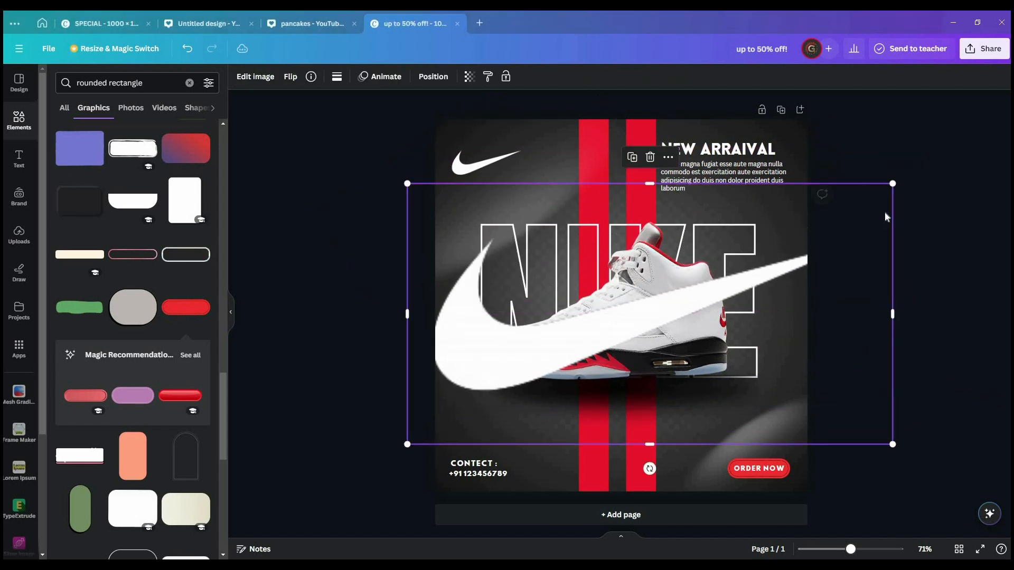
- Shrink the large Nike logo slightly, rotate it counter-clockwise and shift it toward the ad's lower-left
mouse_move(892, 185)
mouse_down()
mouse_move(824, 228)
mouse_move(896, 211)
mouse_move(890, 204)
mouse_up()
drag(645, 468, 694, 469)
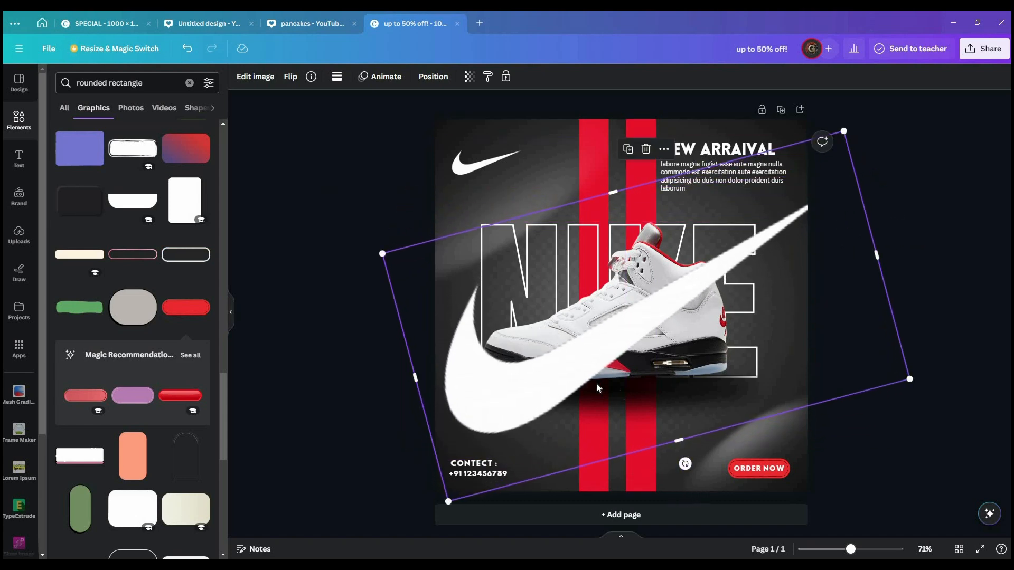
drag(571, 373, 559, 390)
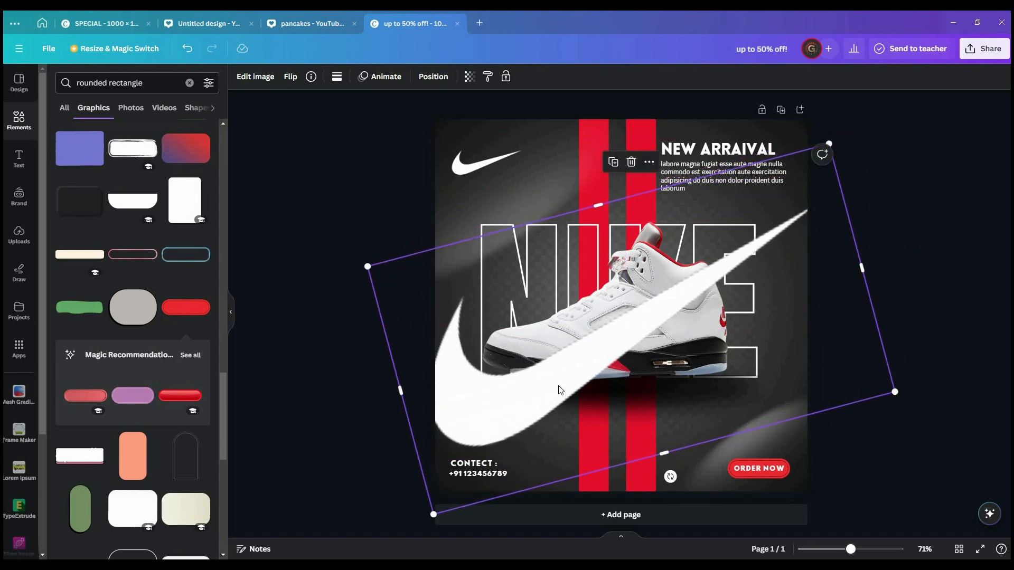
- Send the large Nike logo behind the sneaker and set its transparency to 10
key(ctrl+bracketleft)
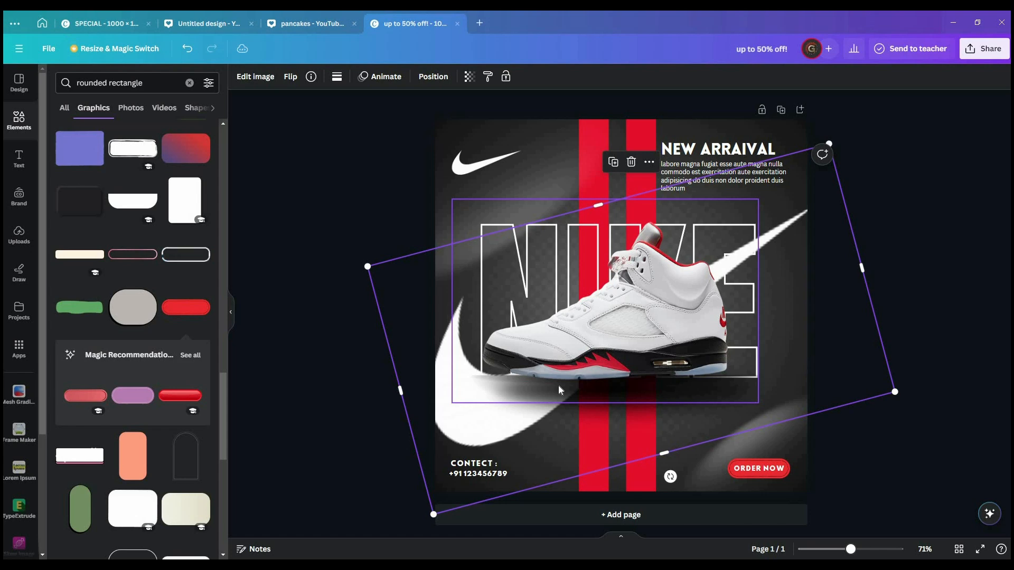
click(469, 77)
drag(440, 120, 376, 125)
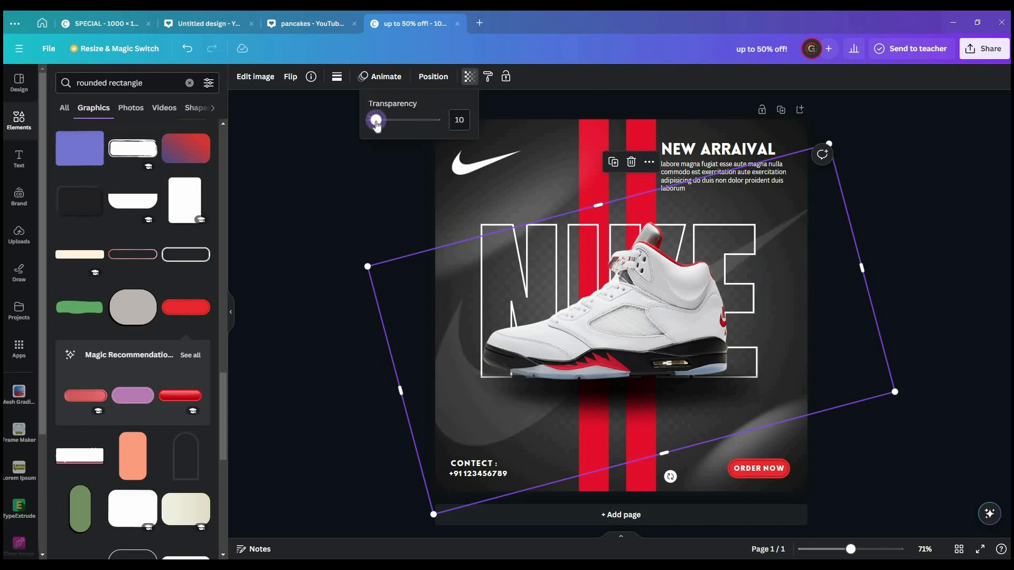
click(323, 210)
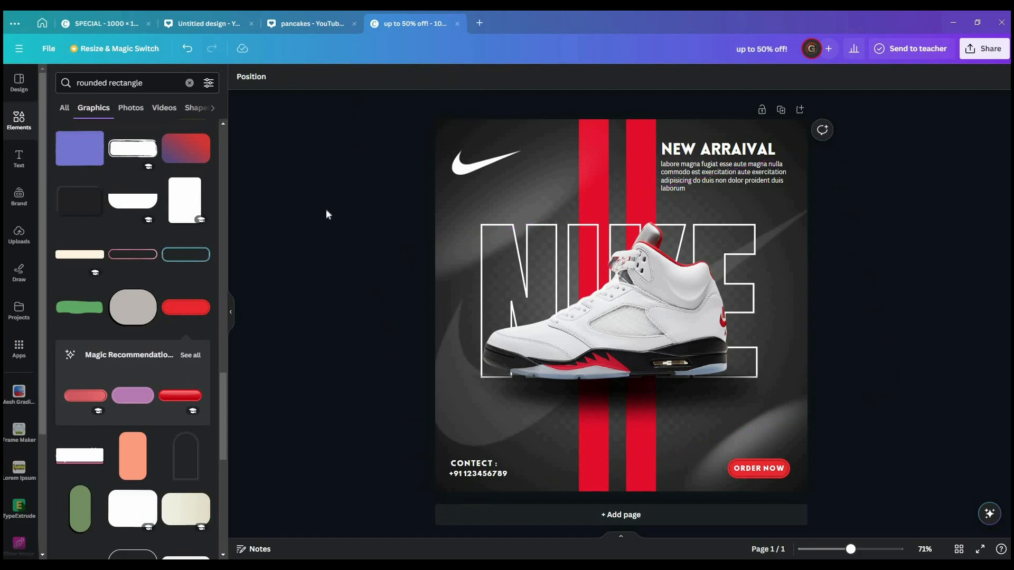